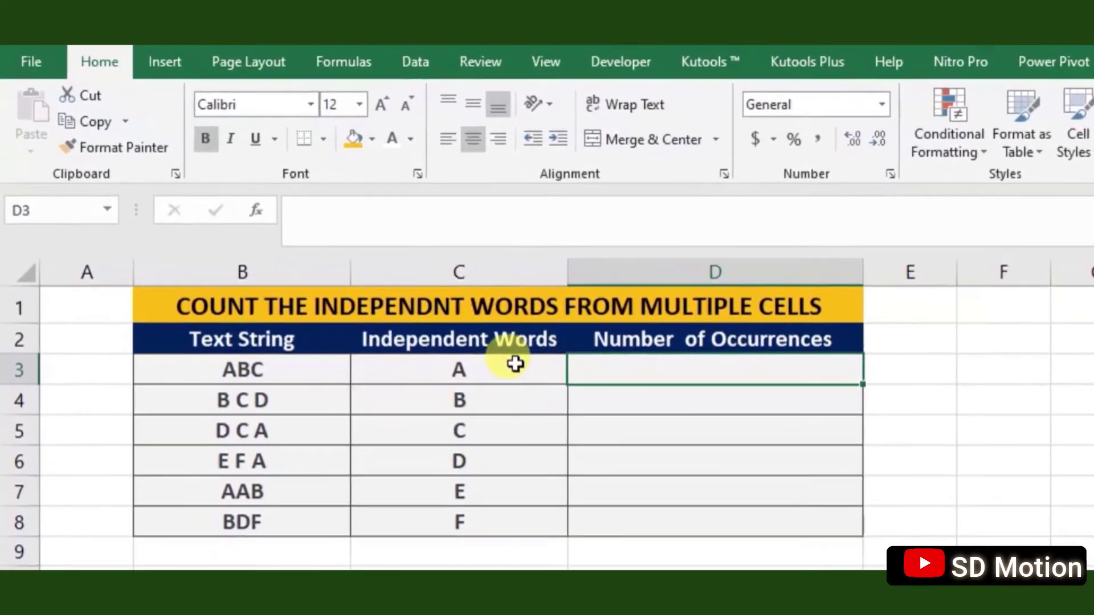
click(364, 273)
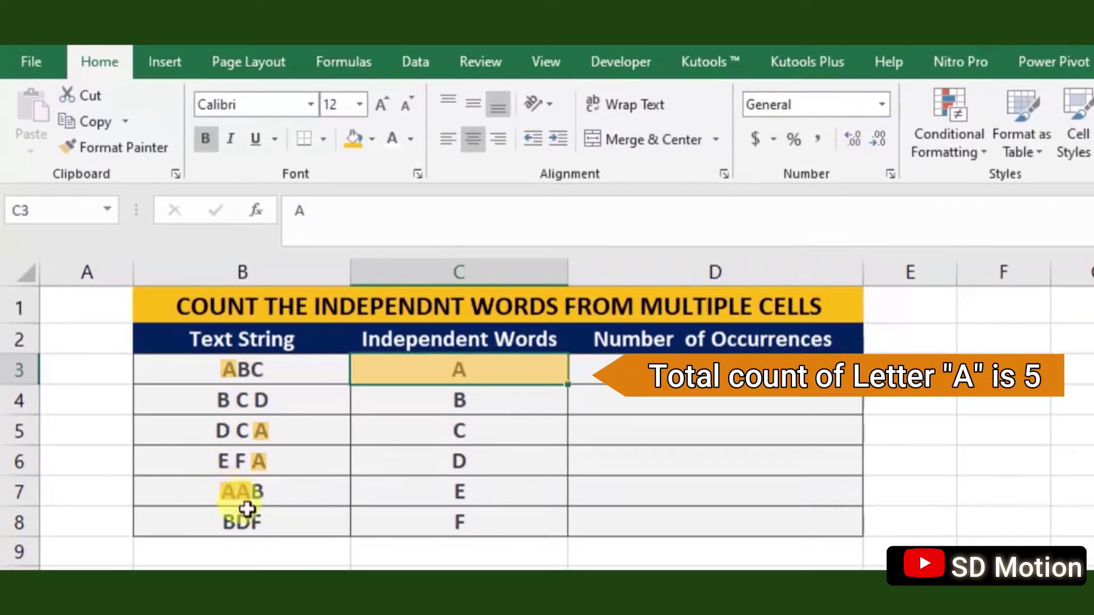
click(662, 365)
text(5)
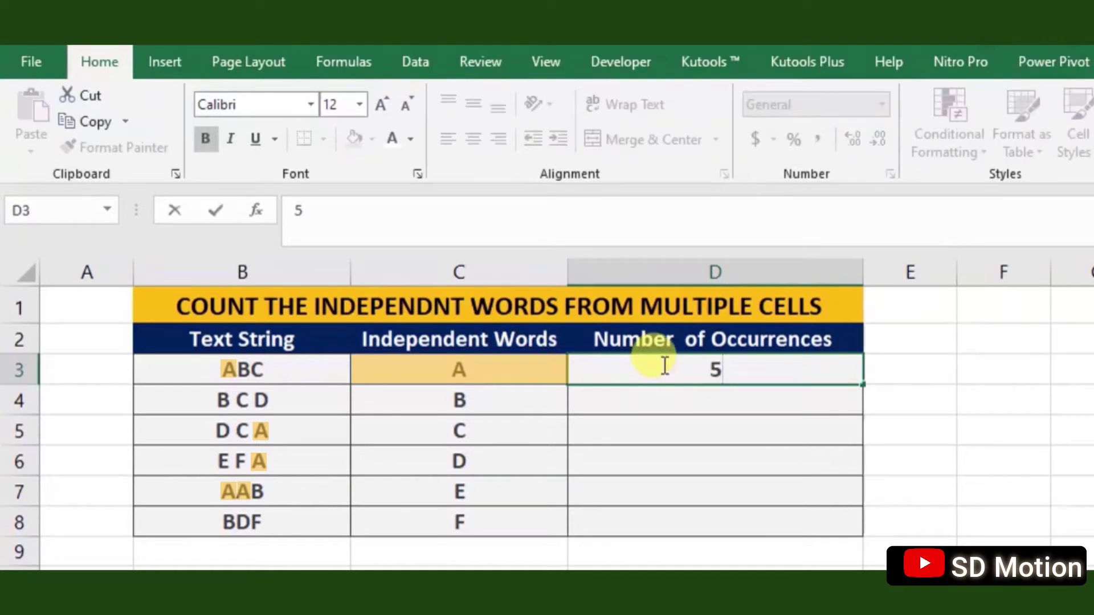
click(716, 404)
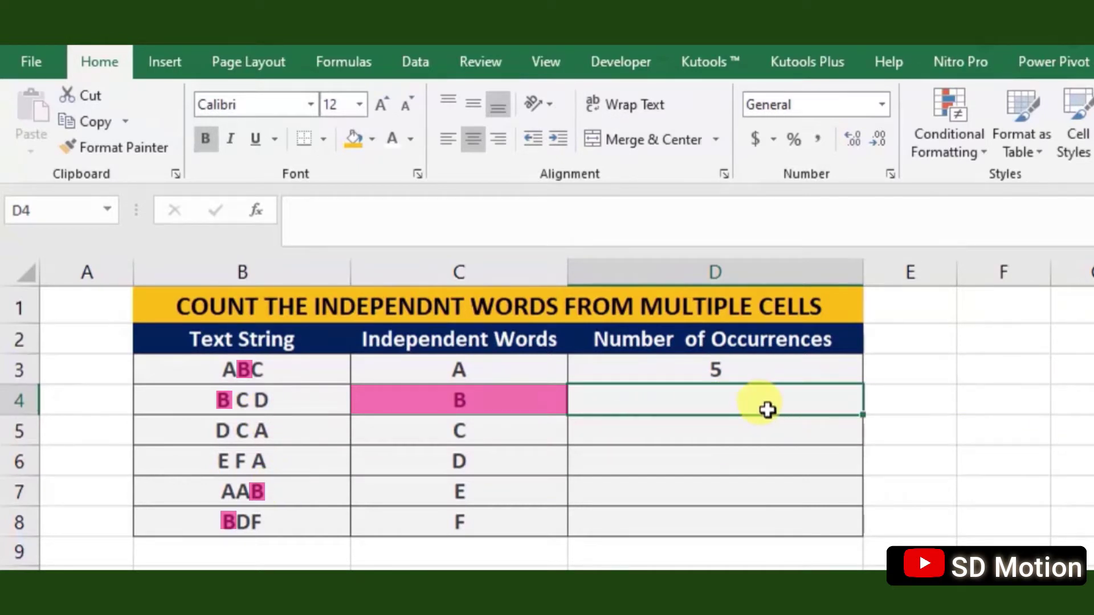
text(4)
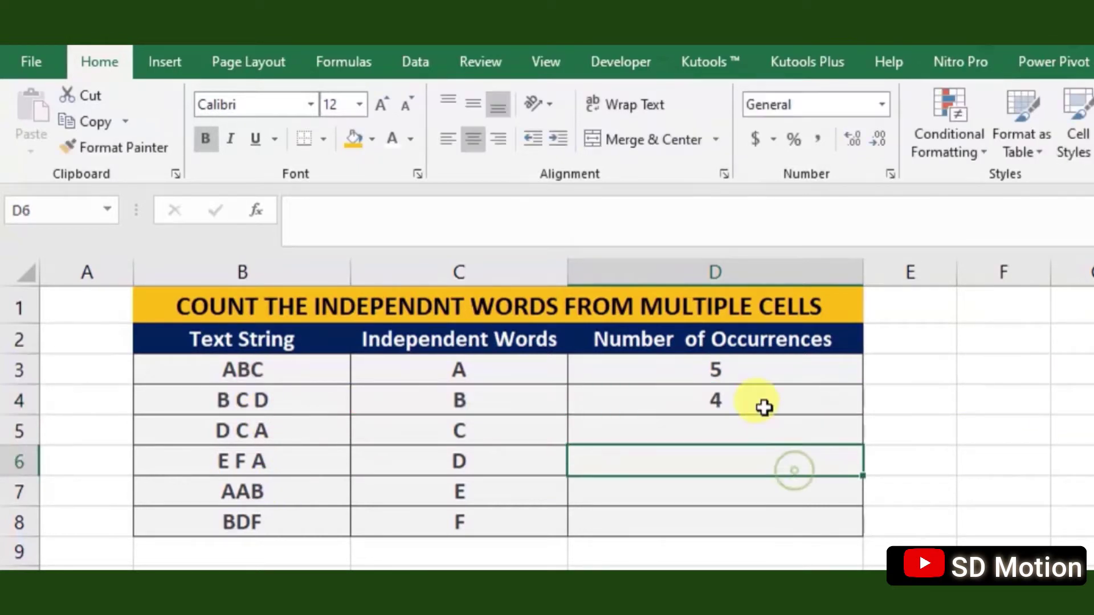
click(766, 405)
click(764, 433)
click(775, 474)
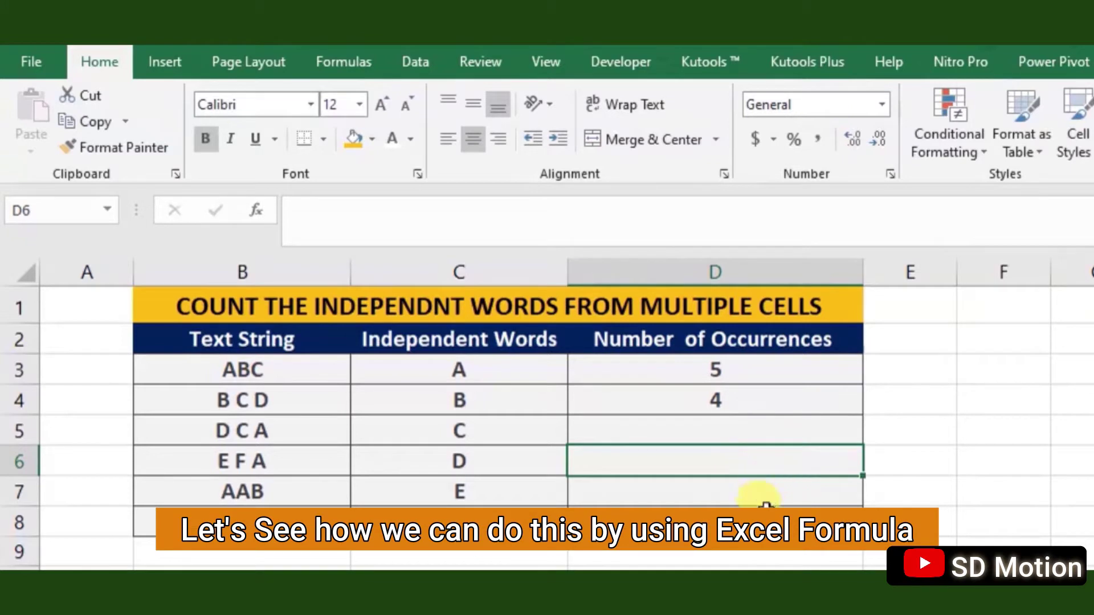
drag(722, 371, 731, 397)
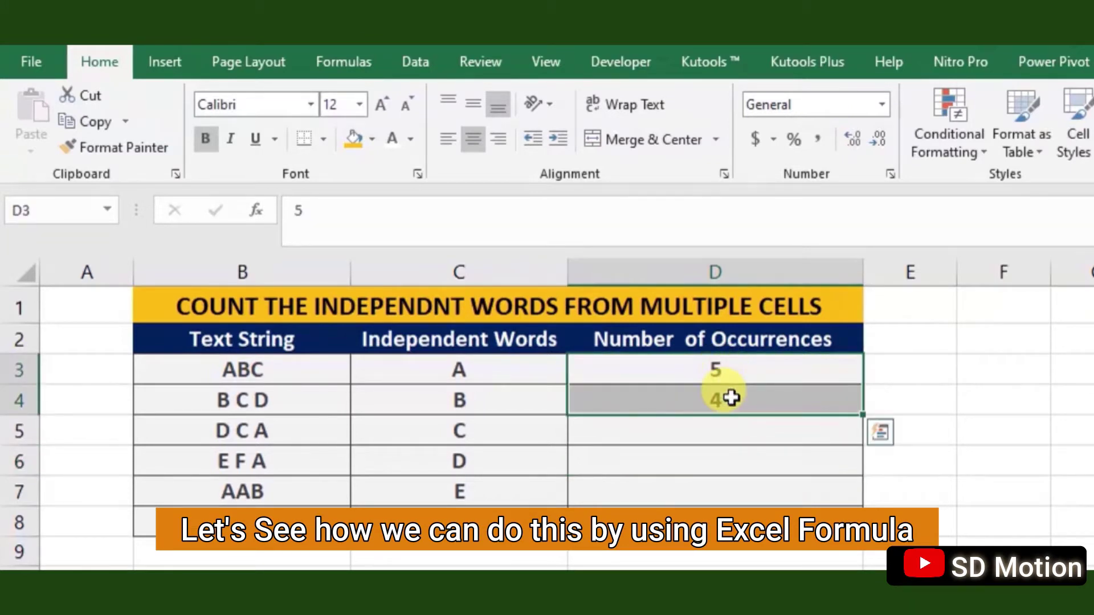
key(Delete)
click(729, 372)
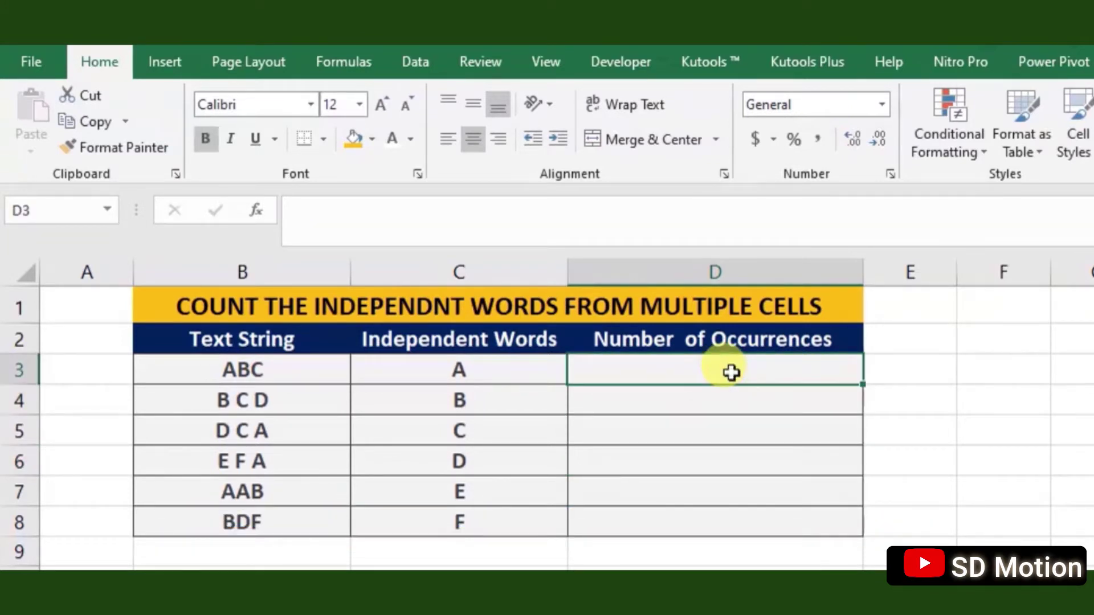
Begin D3's formula as LEN($B$3:$B$8)-SUBSTITUTE($B$3:$B$8, with both ranges absolute.
text(=len)
key(Tab)
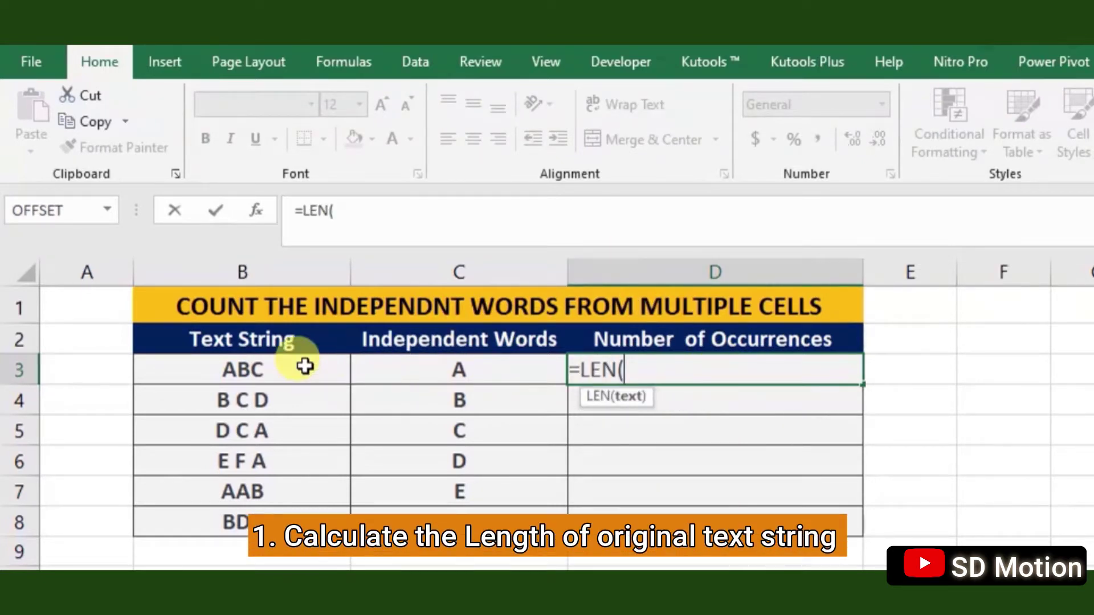
drag(303, 365, 304, 506)
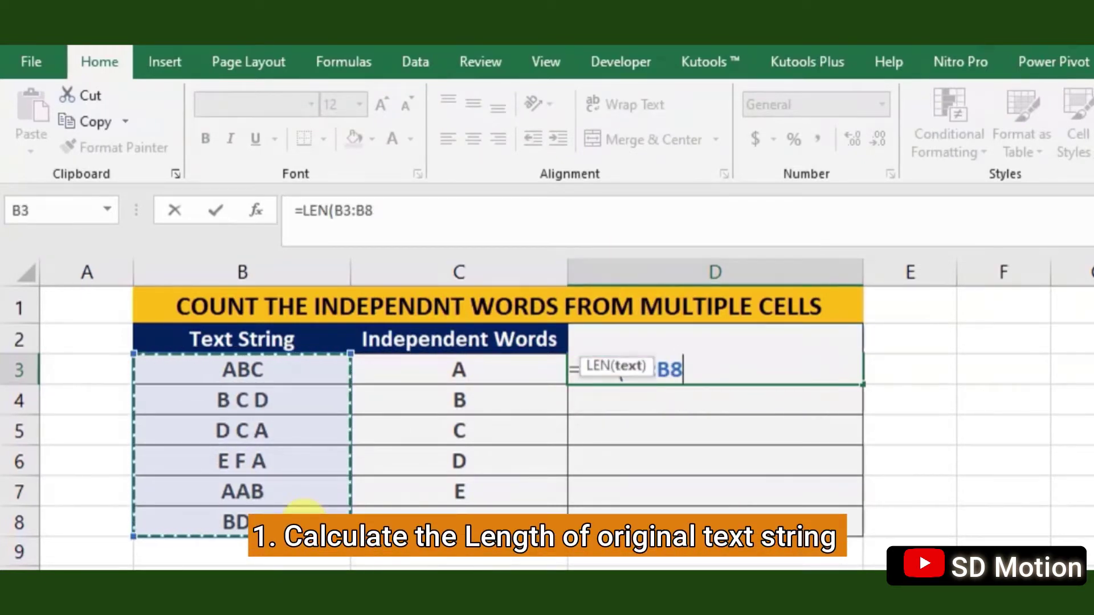
key(F4)
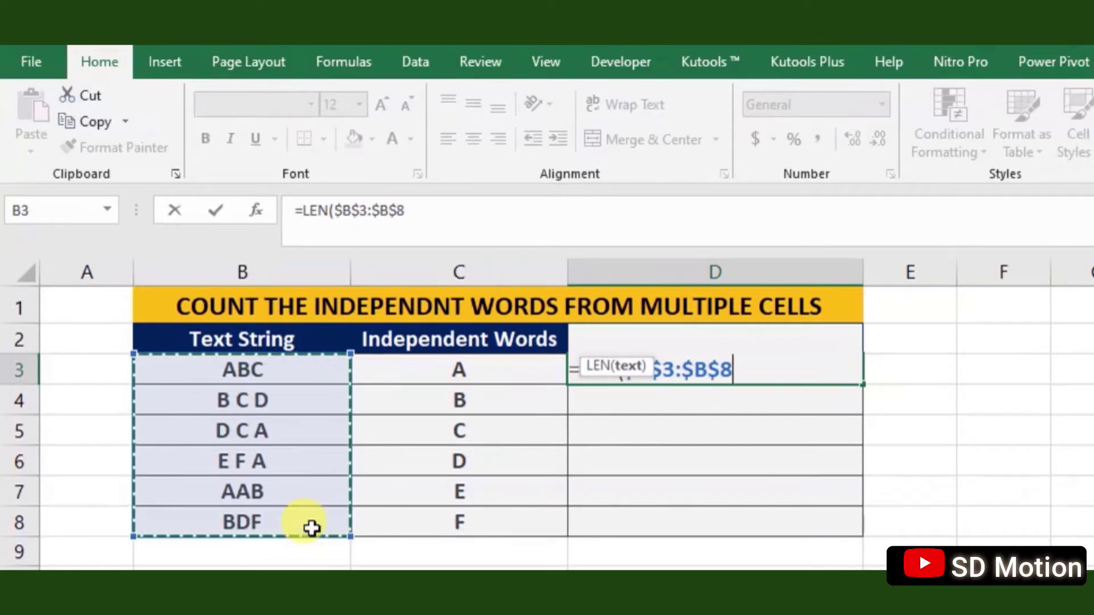
text())
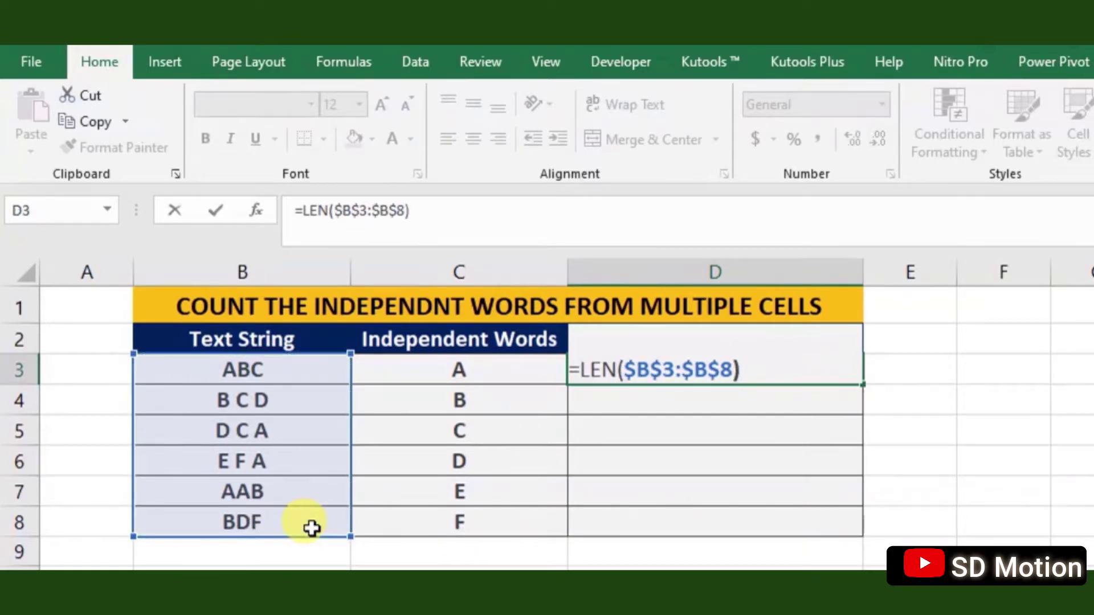
text(-su)
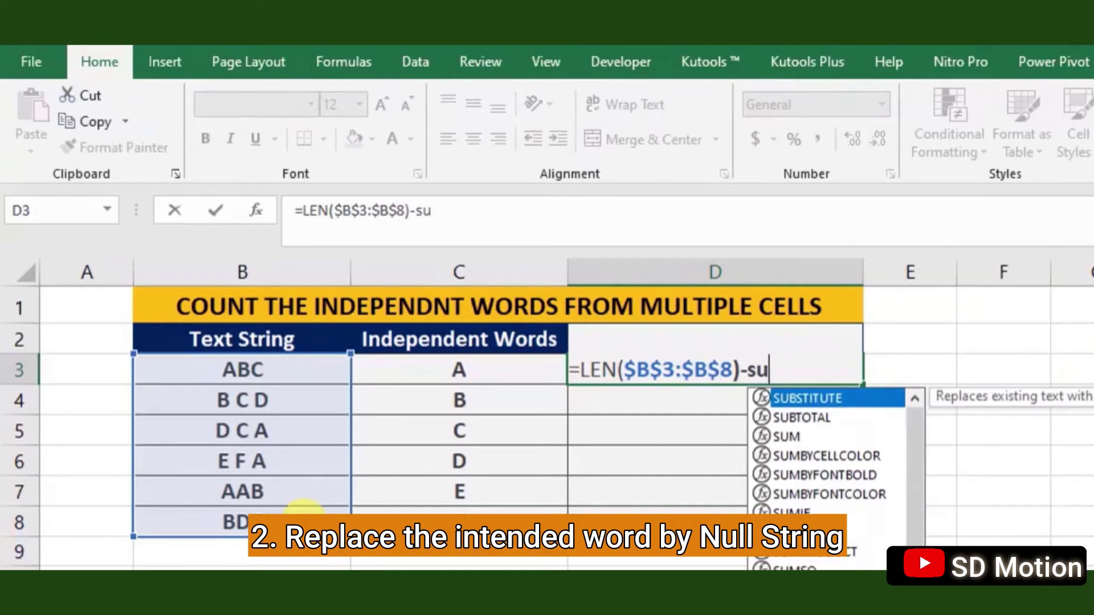
text(b)
key(Tab)
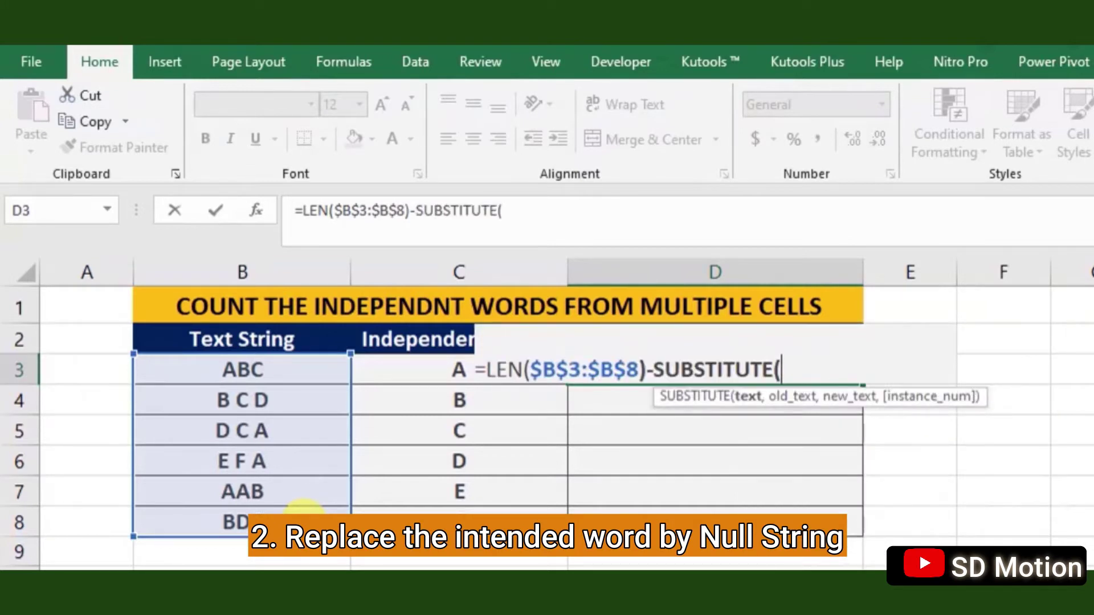
drag(279, 367, 273, 512)
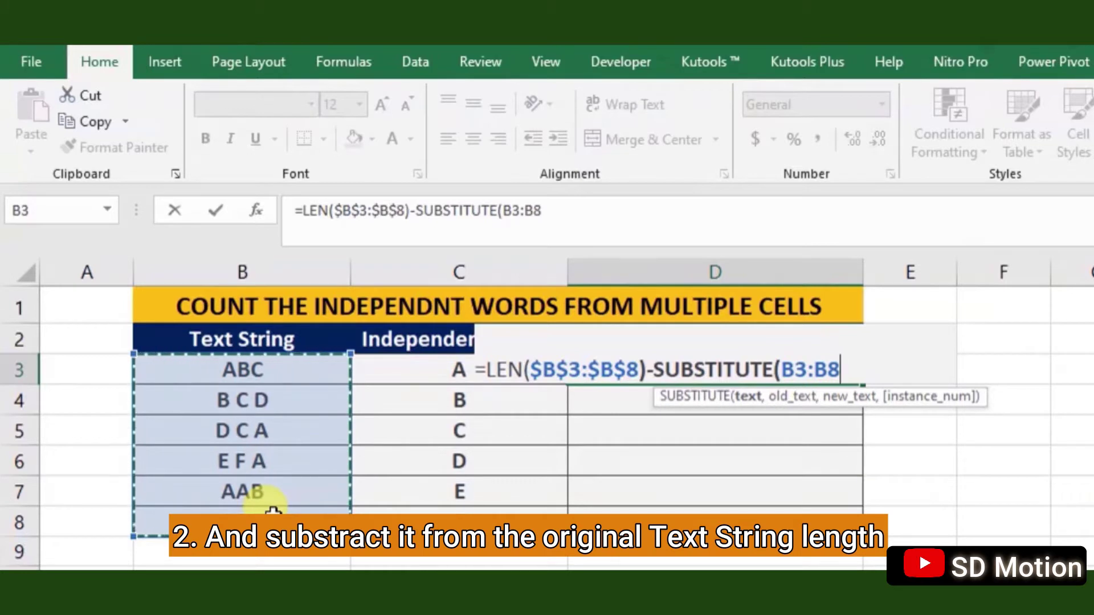
key(F4)
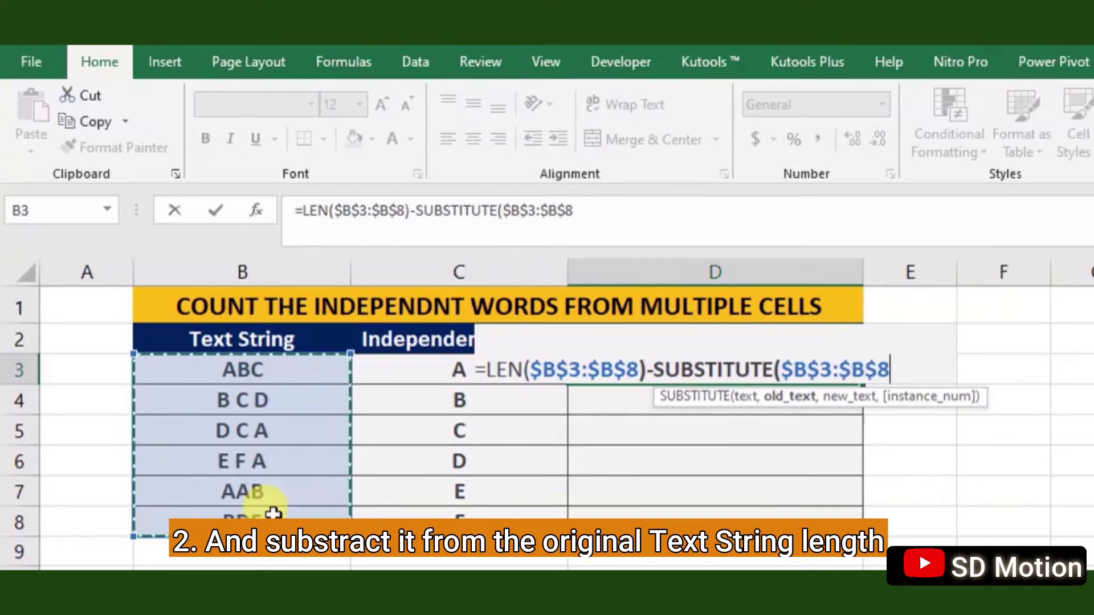
Use C3 as the letter to remove, wrap in LEN and SUM, and commit as an array formula.
text(,)
click(377, 381)
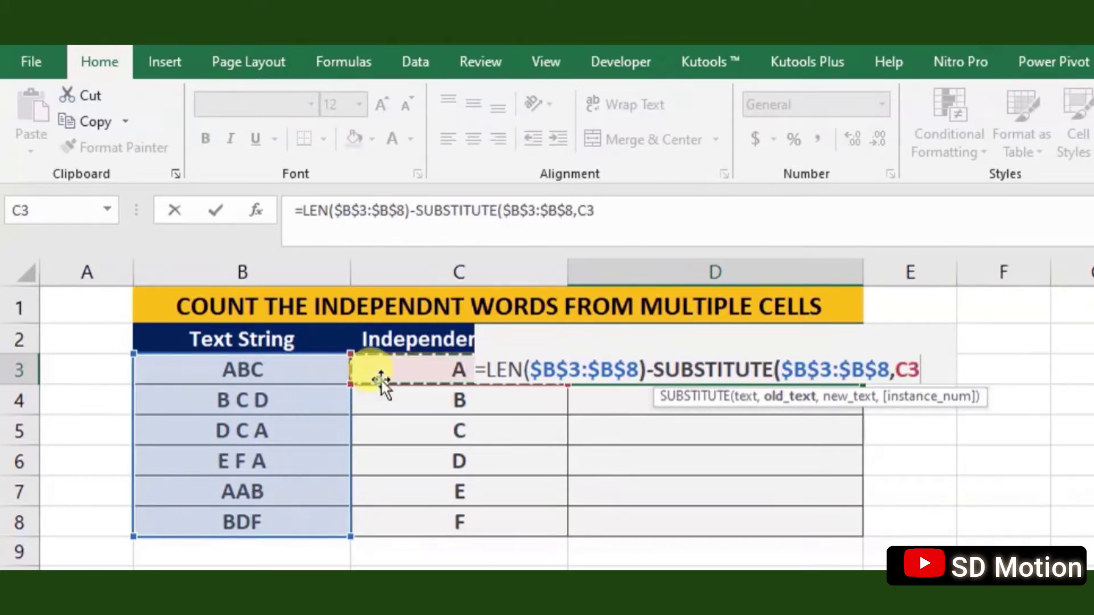
text(,)
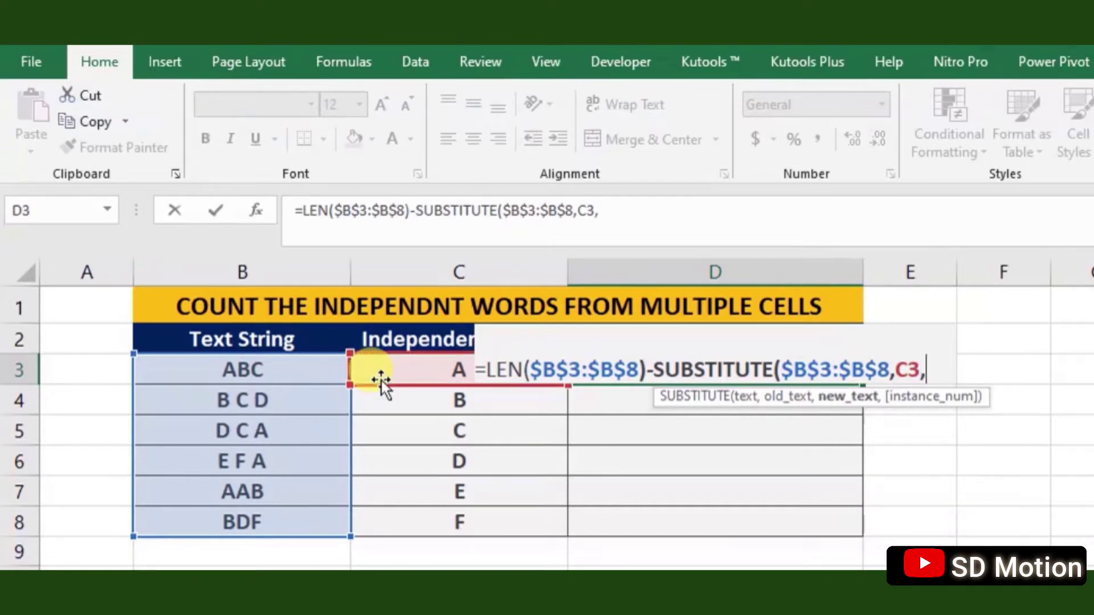
text(""))
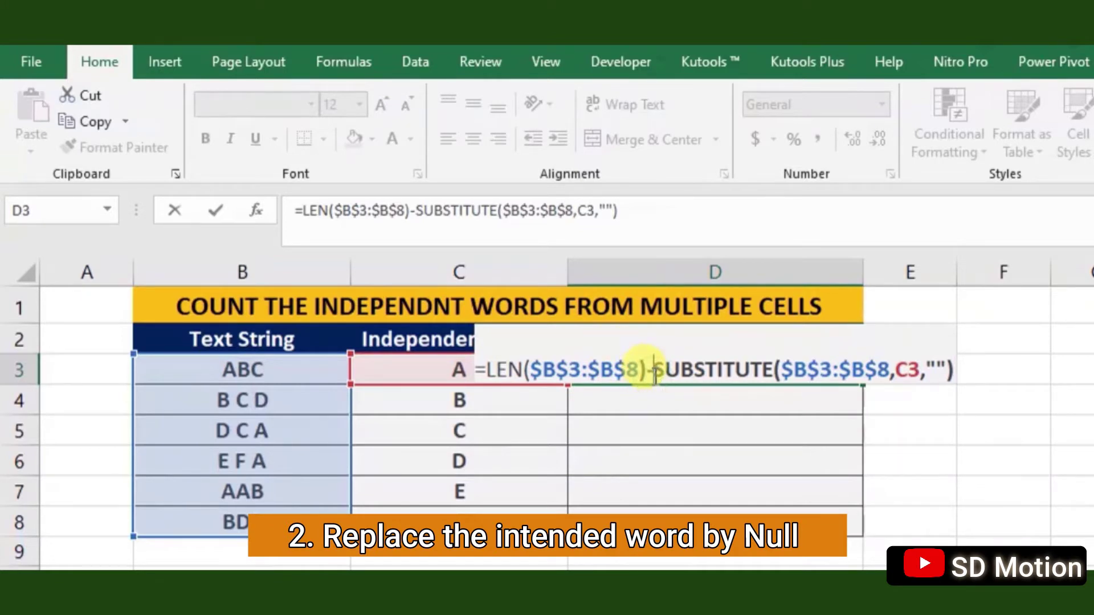
text(len)
key(Tab)
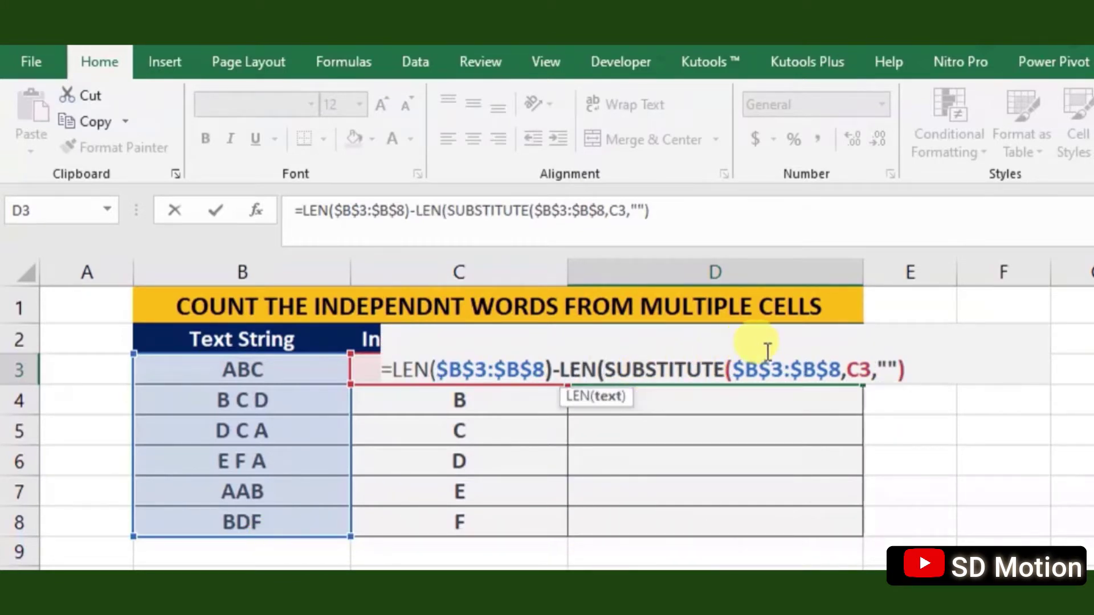
text())
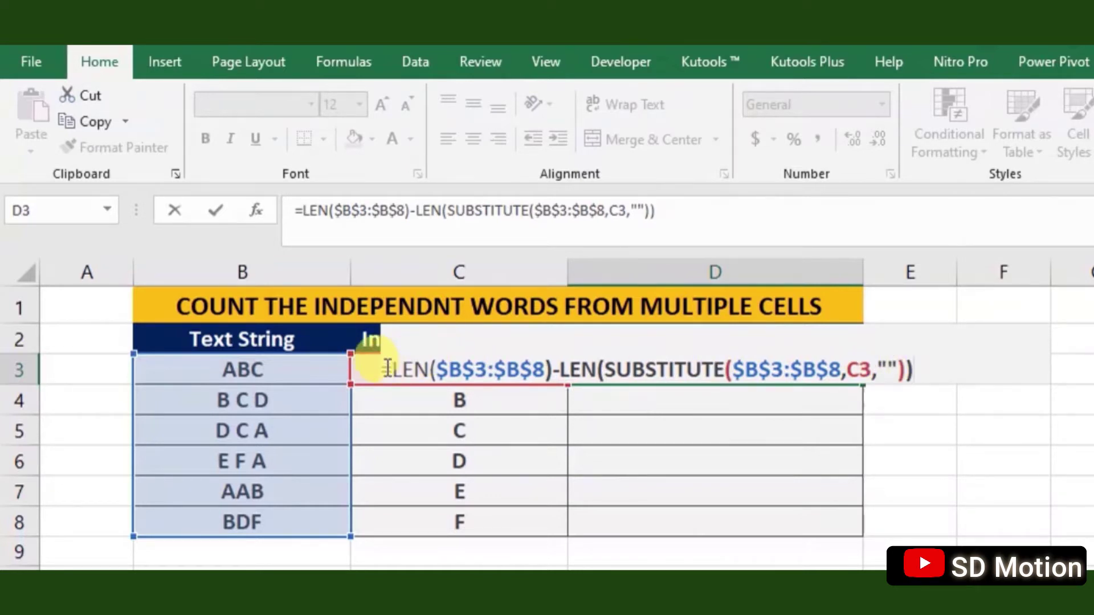
text(SU)
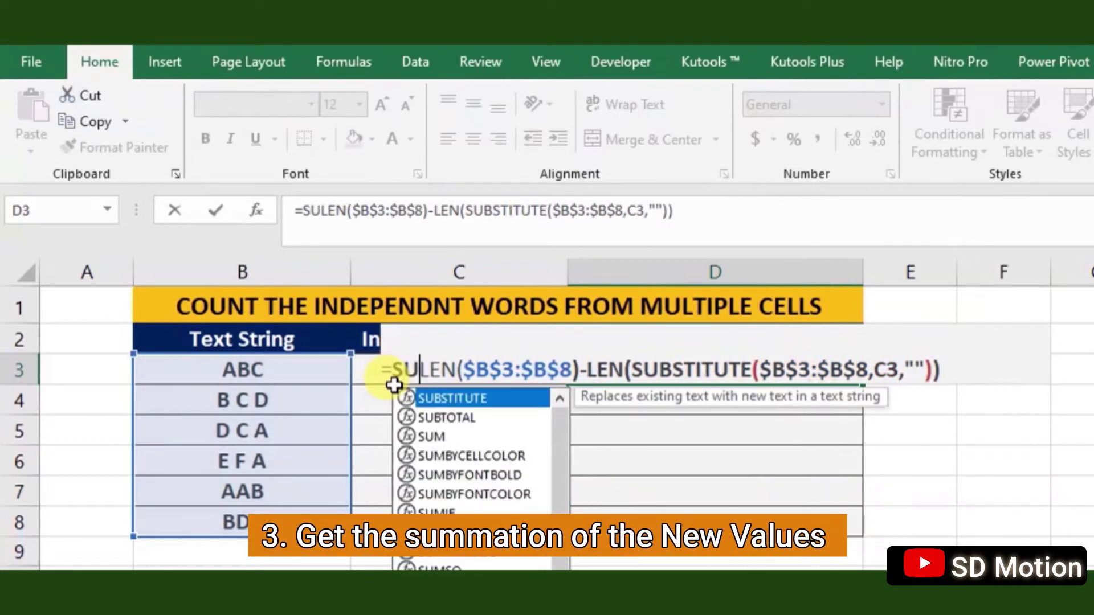
text(M)
key(Tab)
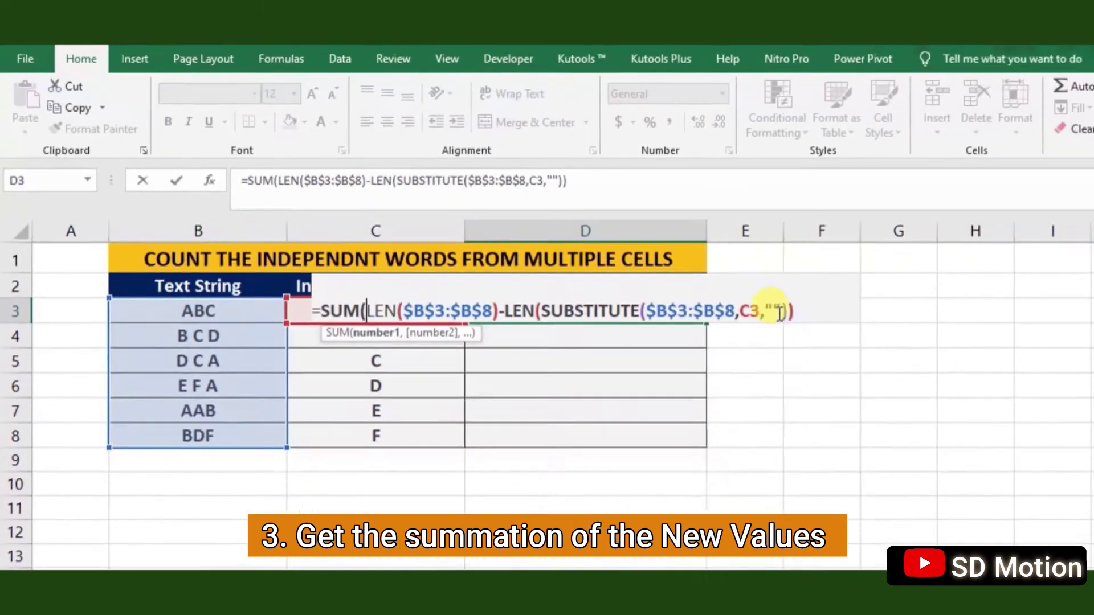
text())
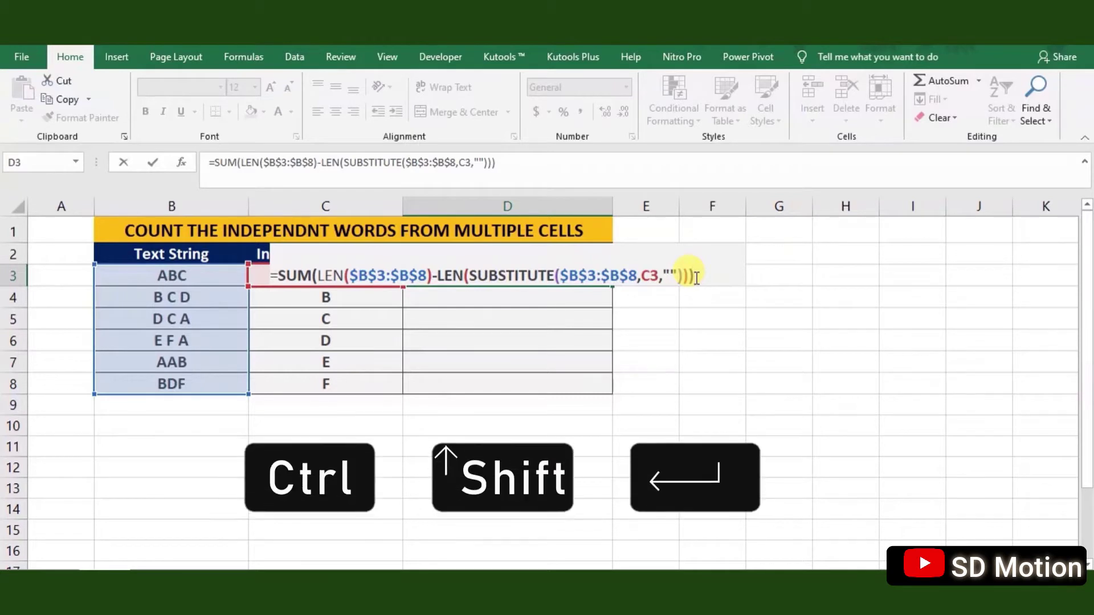
key(ctrl+shift+Return)
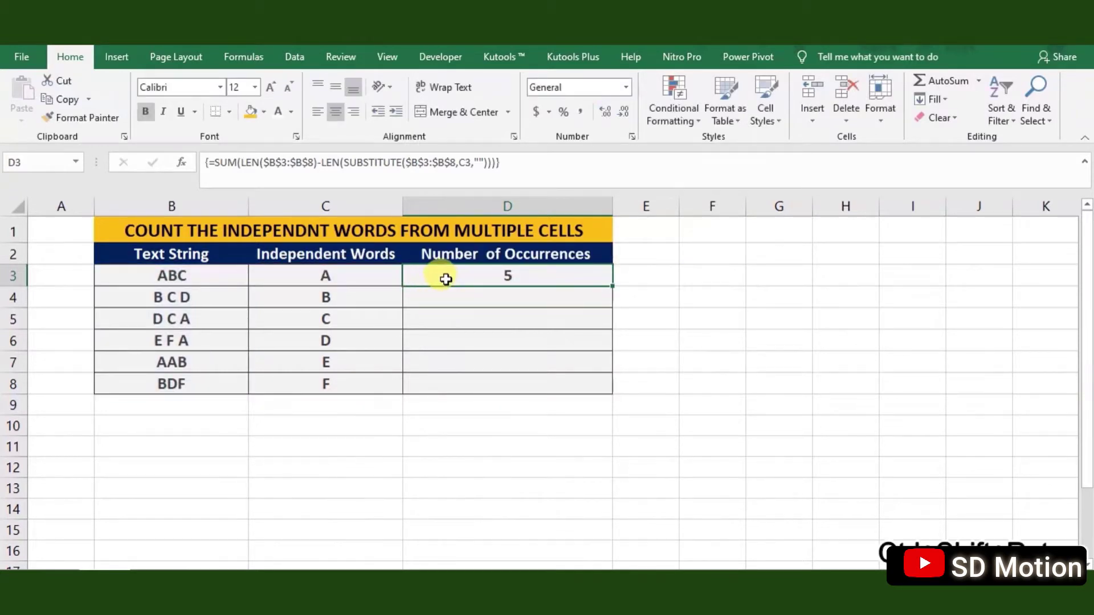
Fill D3's count formula down through D8.
click(225, 279)
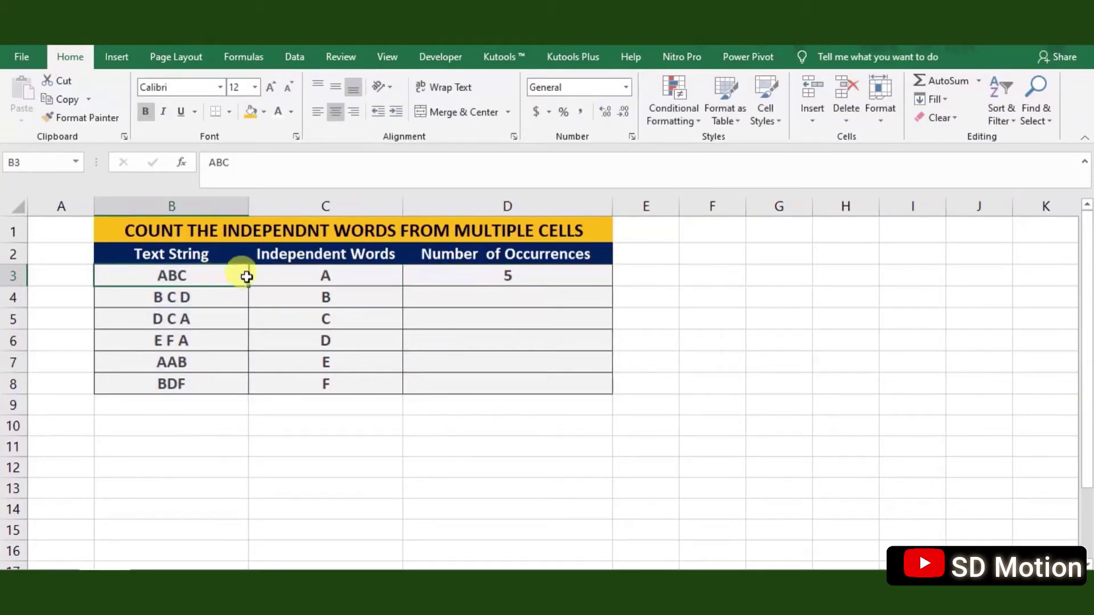
click(507, 276)
drag(612, 285, 612, 394)
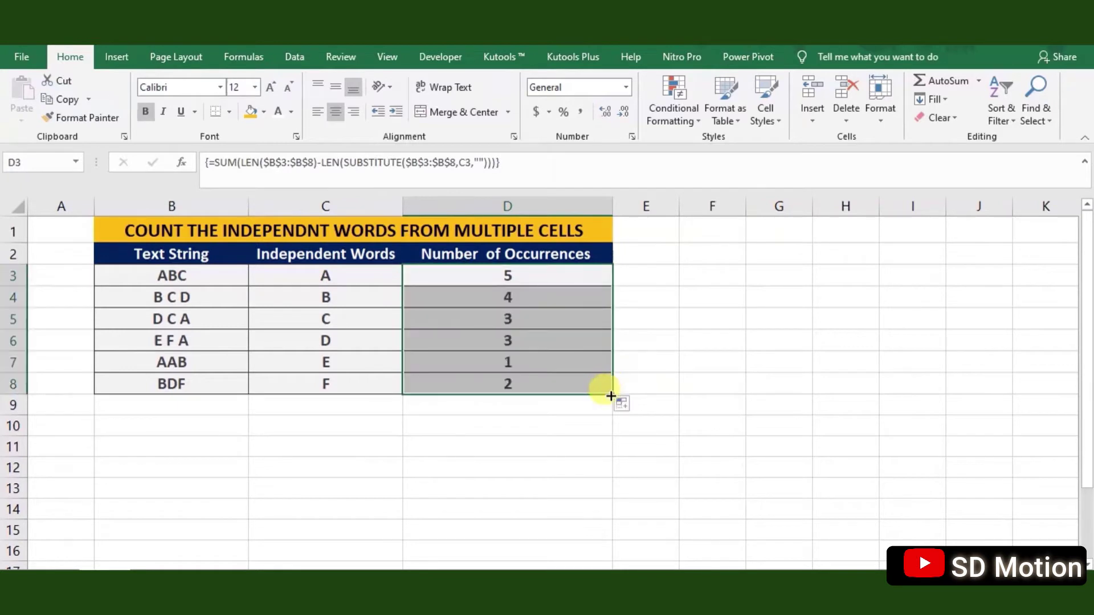
click(326, 341)
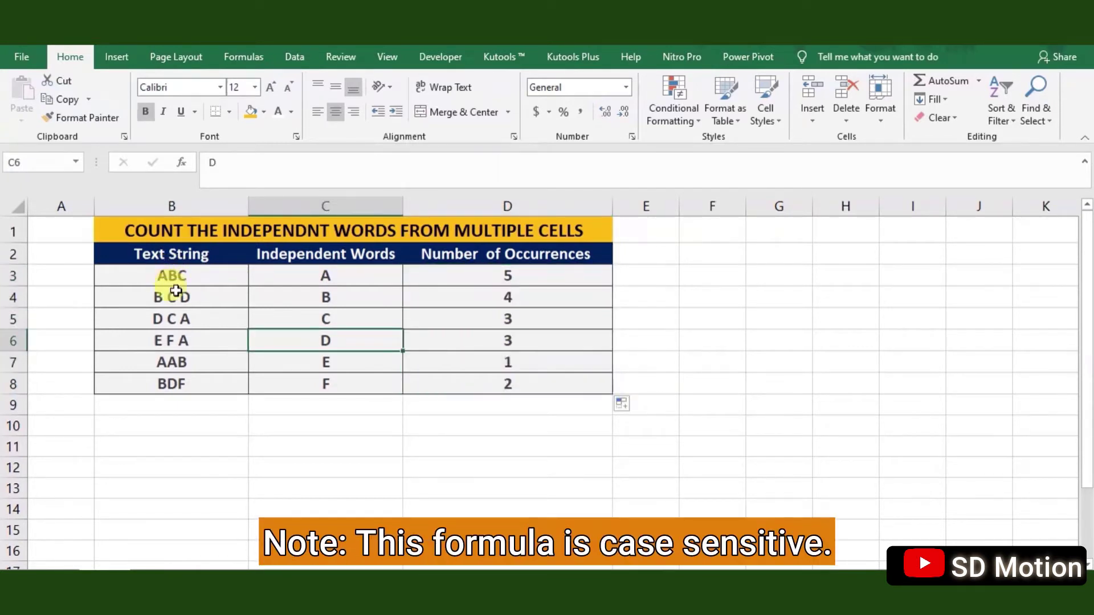
Delete the trailing capital A in B5 and check D3's recalculated count.
click(194, 318)
double_click(194, 318)
key(BackSpace)
text(a)
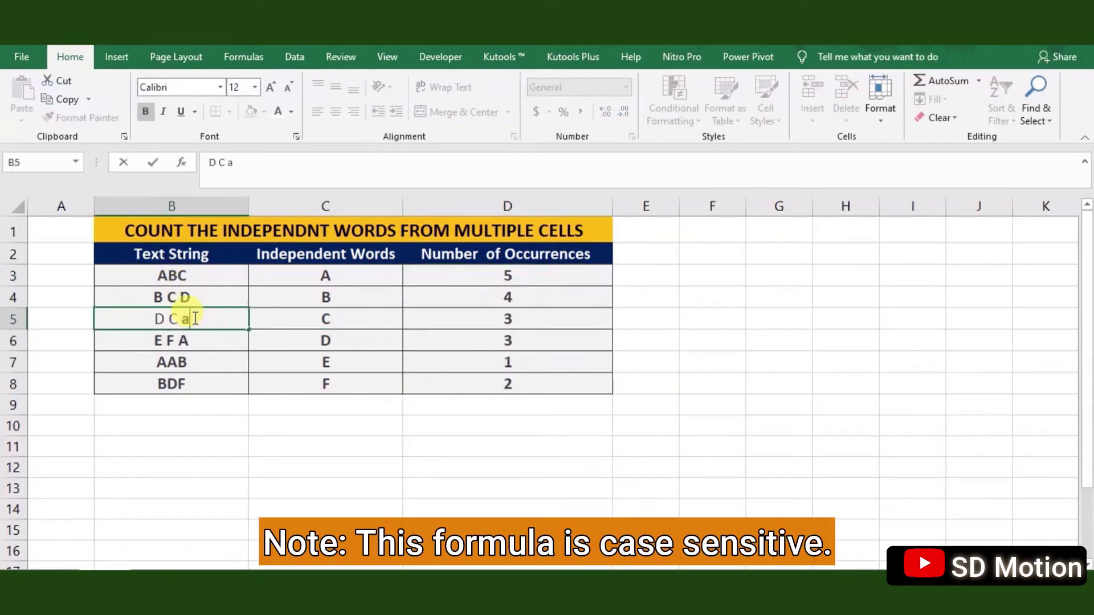
click(226, 362)
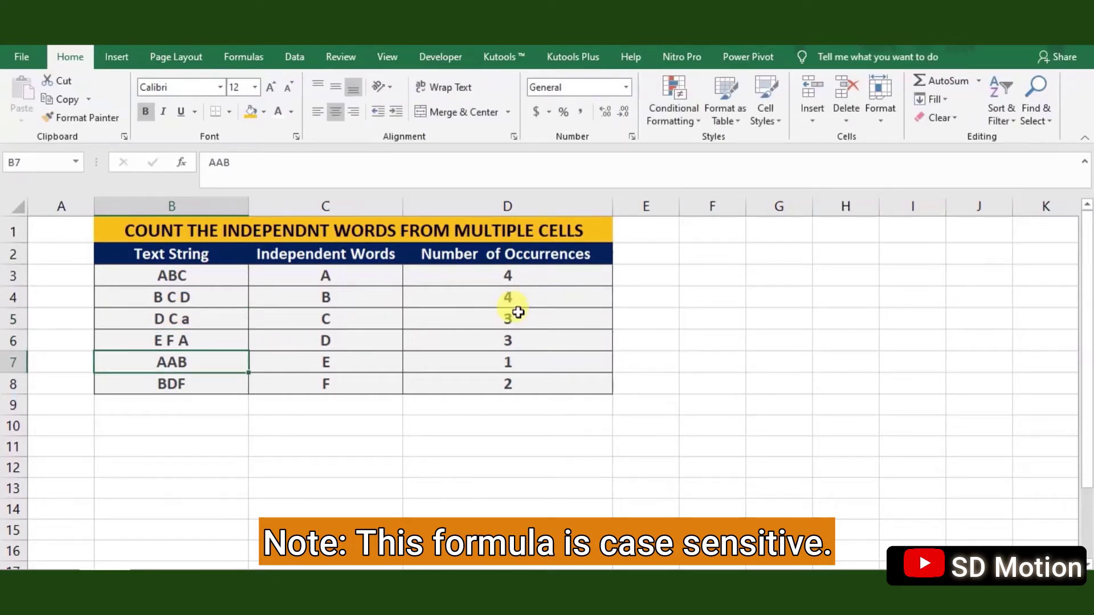
click(503, 279)
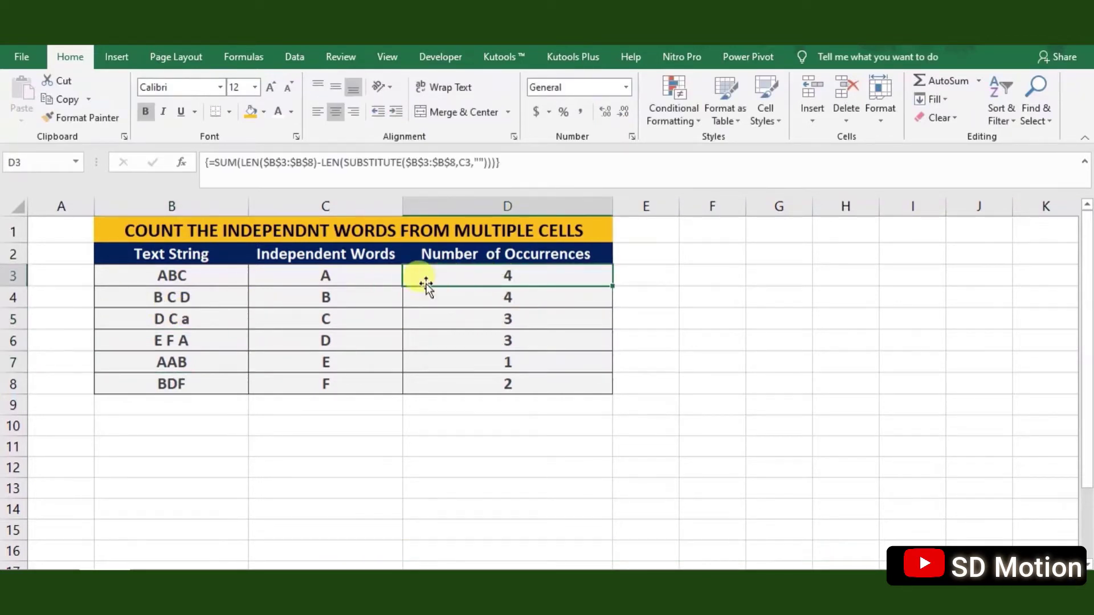
Retype A at the end of B5 so it reads D C A again.
double_click(203, 320)
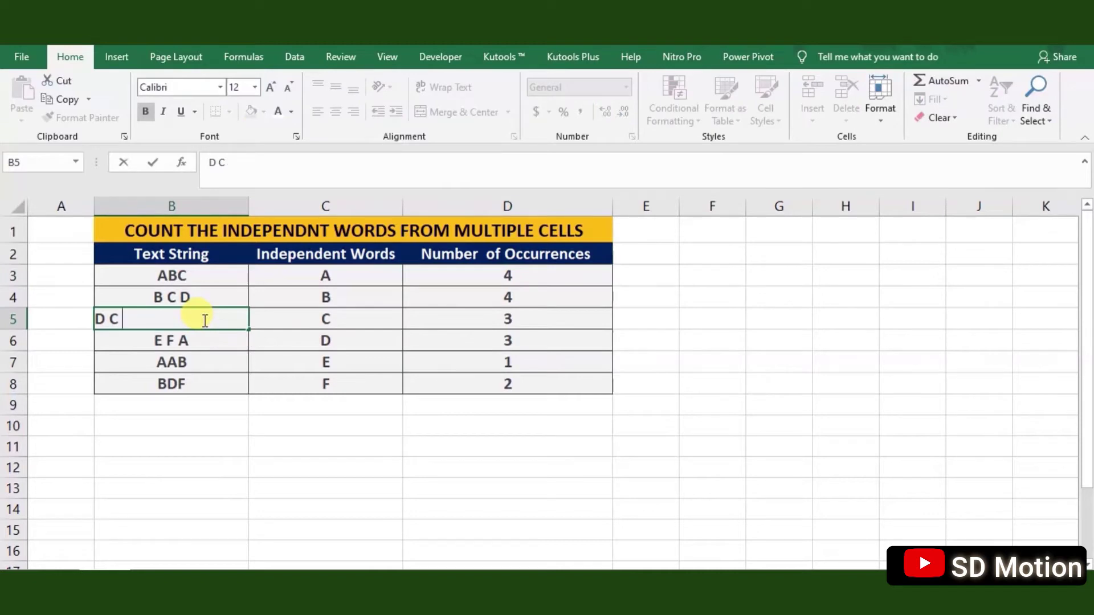
text(A)
key(Return)
click(428, 447)
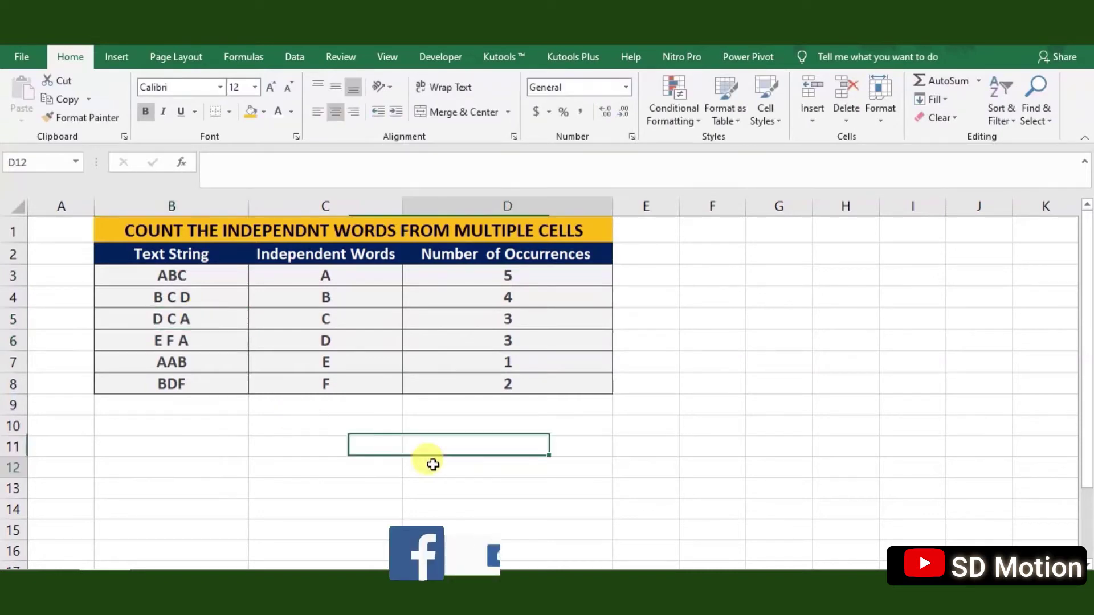
click(439, 468)
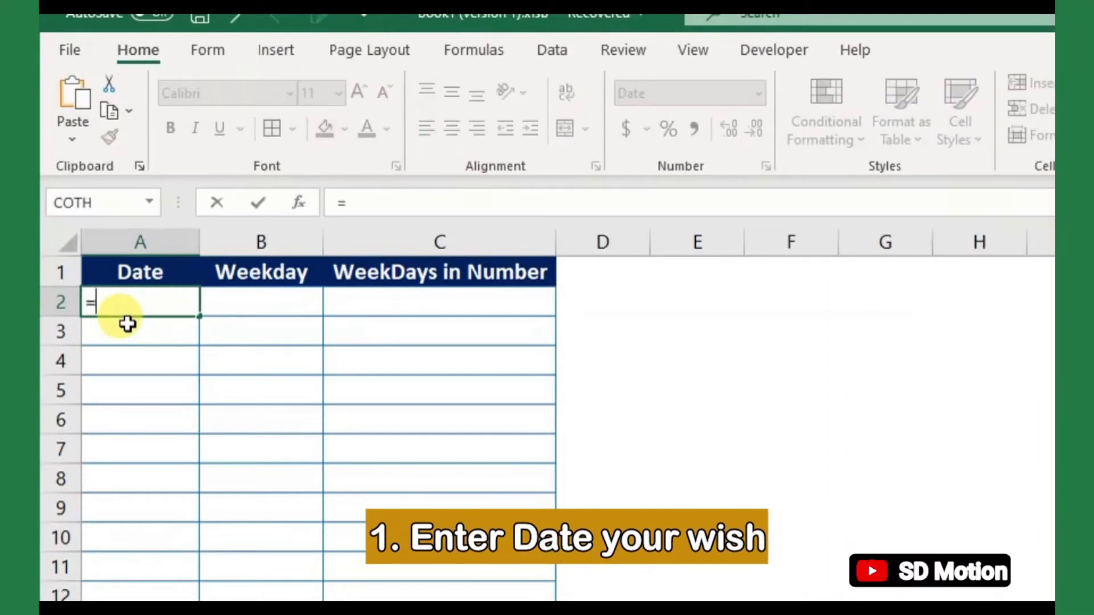
Enter =TODAY() in A2.
text(today)
key(Tab)
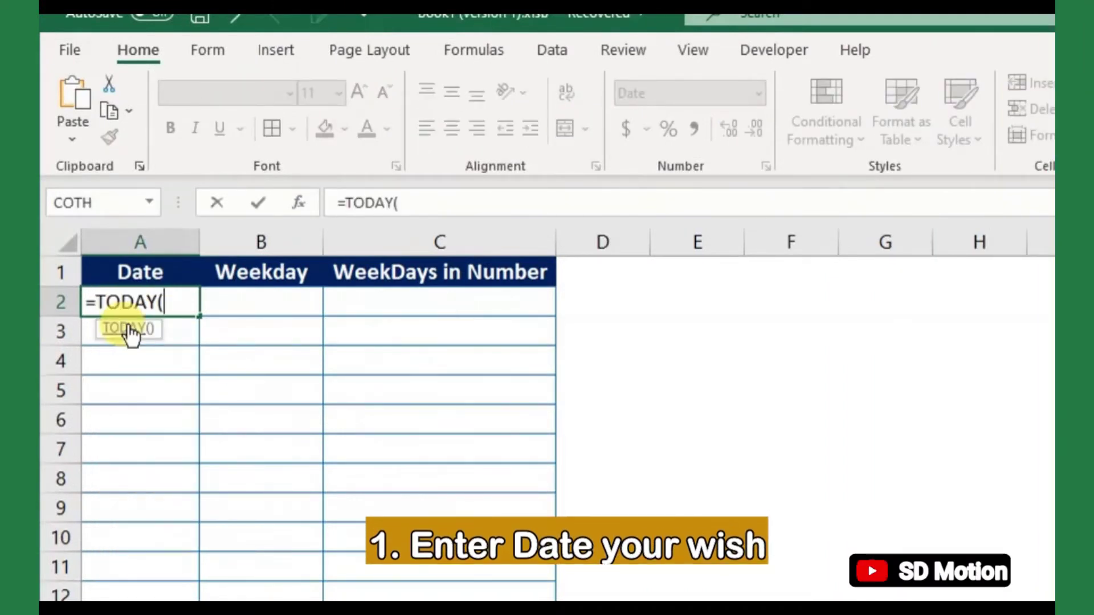
text())
key(Return)
text(=)
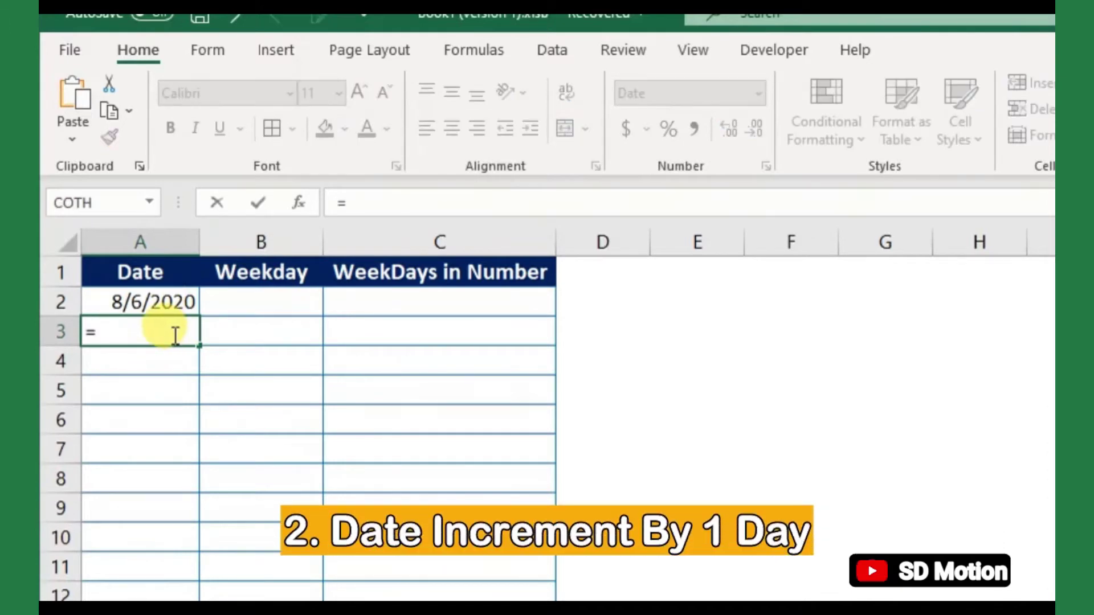
Enter =A2+1 in A3 and fill it down to row 19.
key(Up)
text(+1)
key(Return)
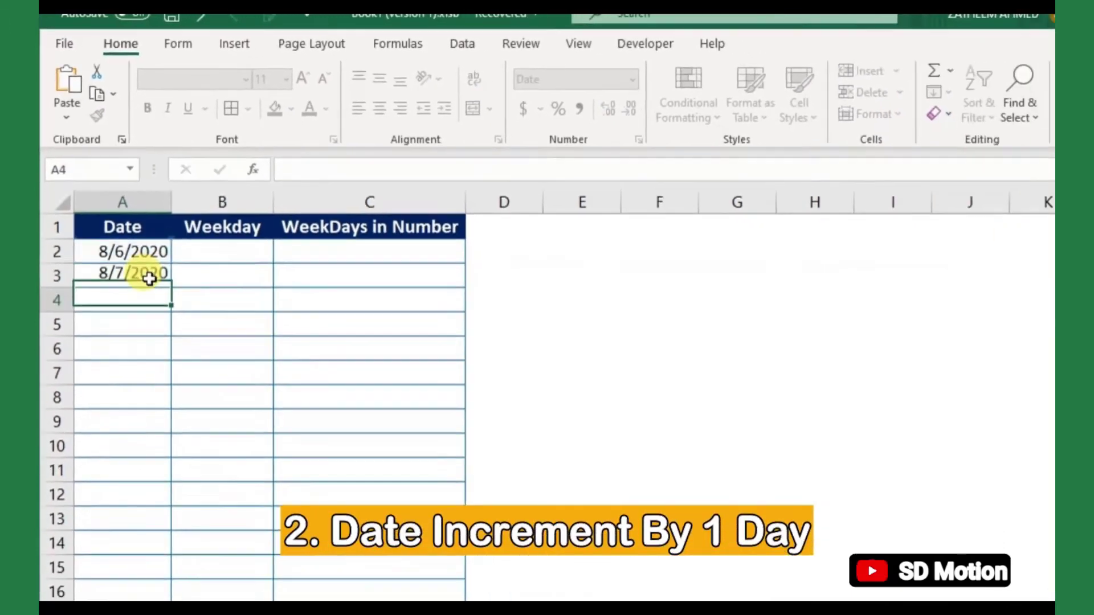
click(132, 235)
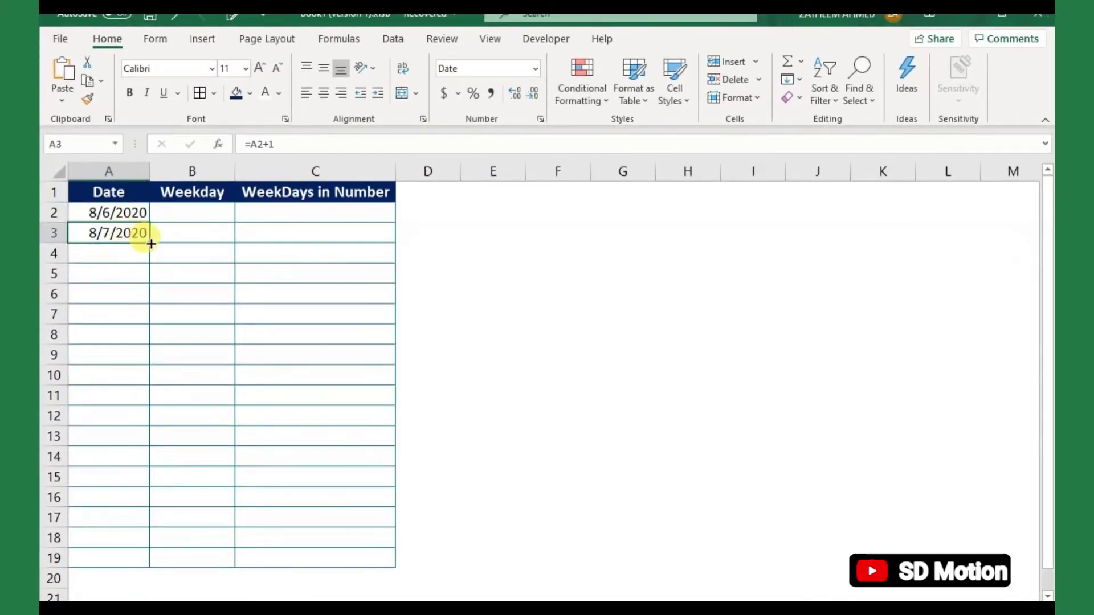
drag(150, 243, 109, 569)
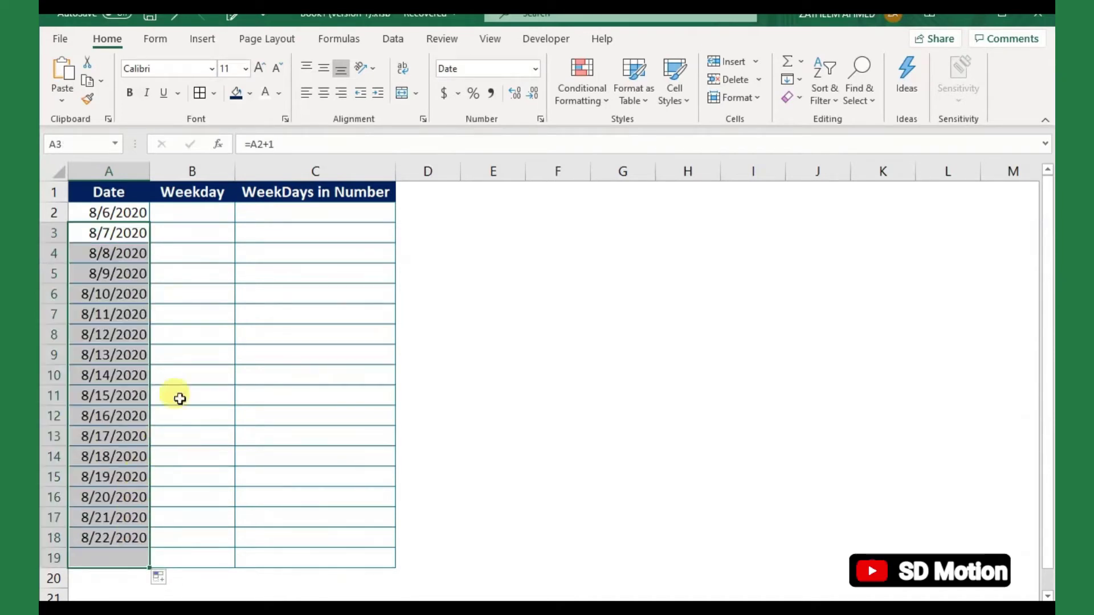
Enter =TEXT(A2,"ddd") in B2 for the short day name.
click(204, 211)
text(=)
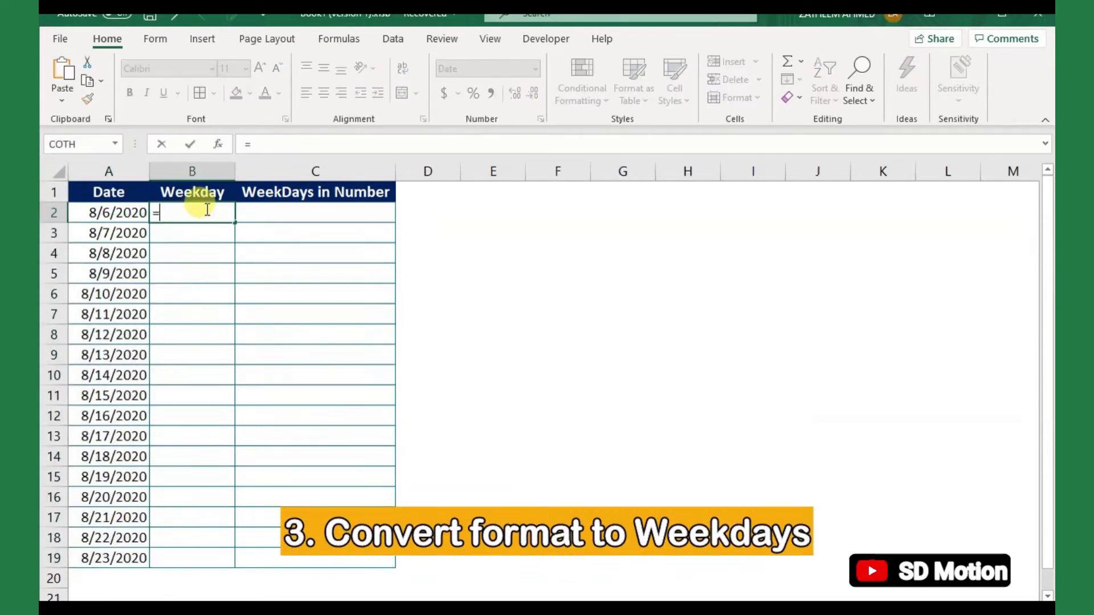
text(text()
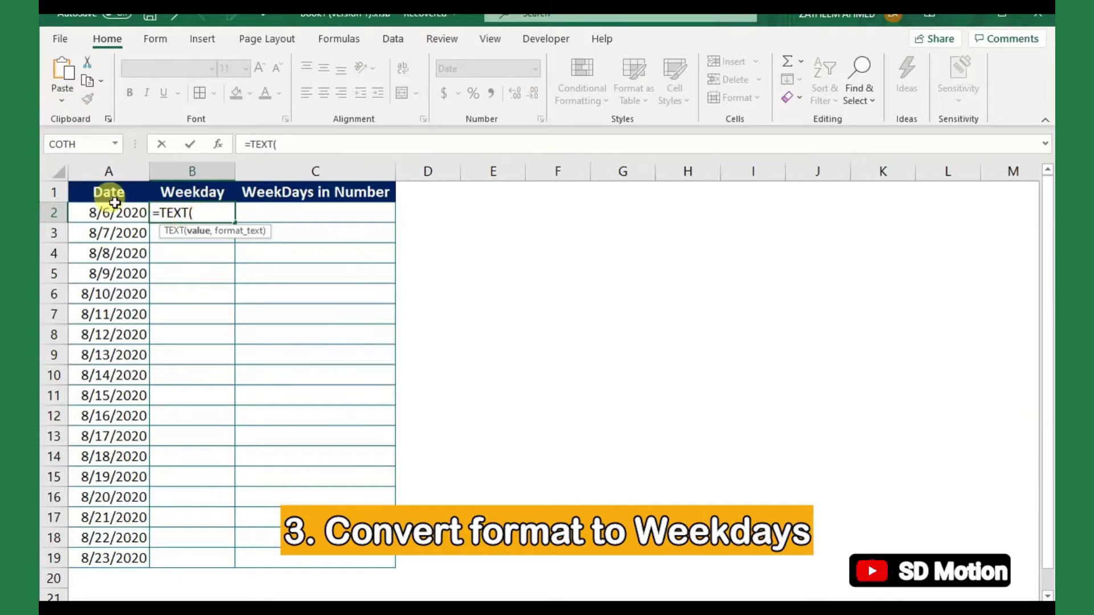
click(108, 213)
text(,)
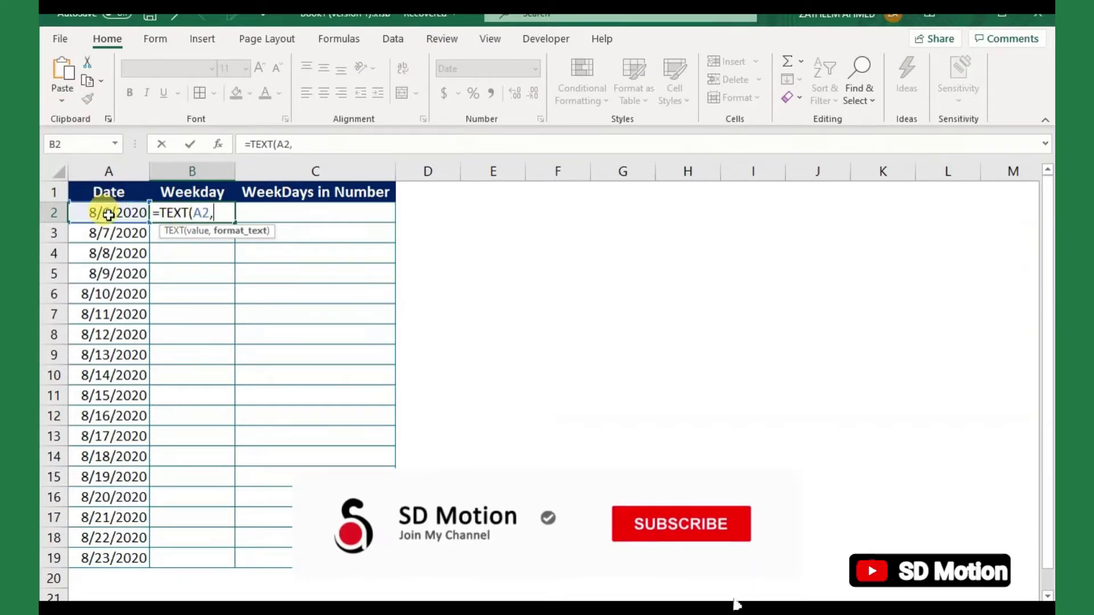
text("ddd)
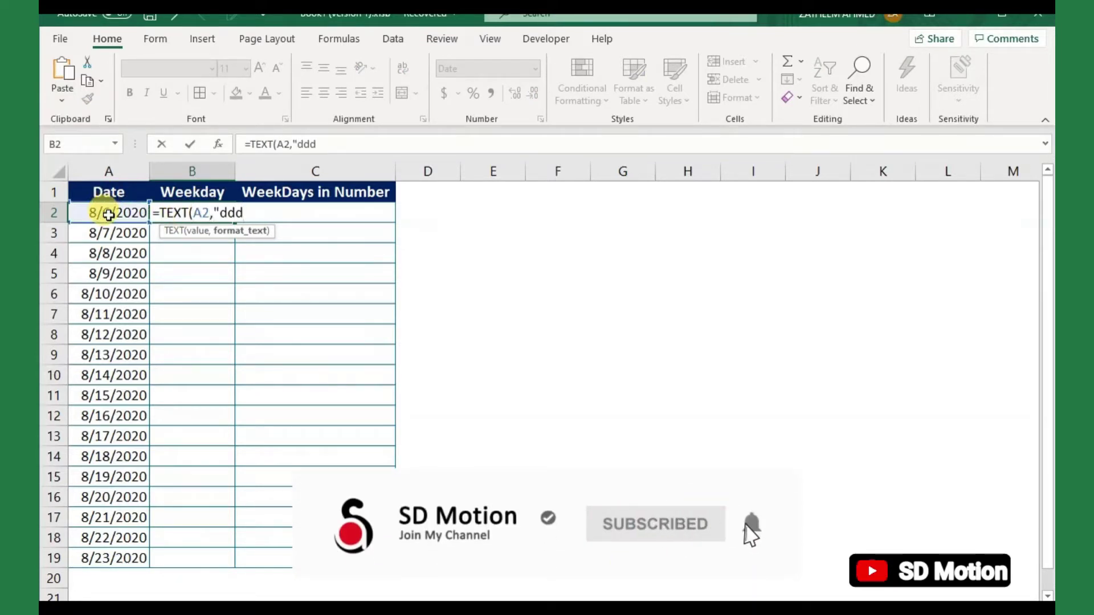
text("))
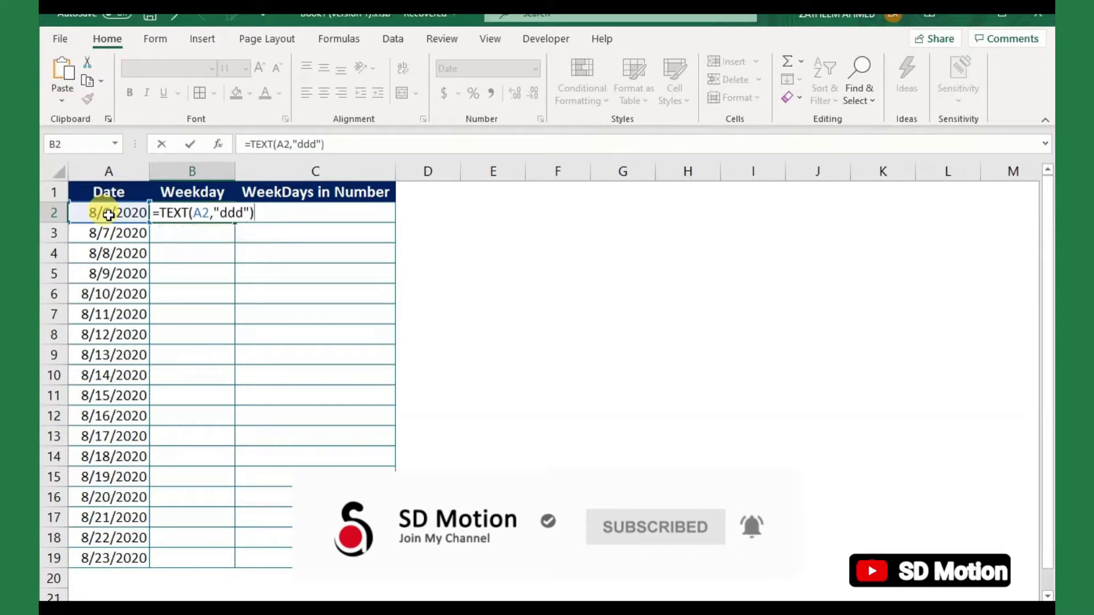
key(ctrl+Return)
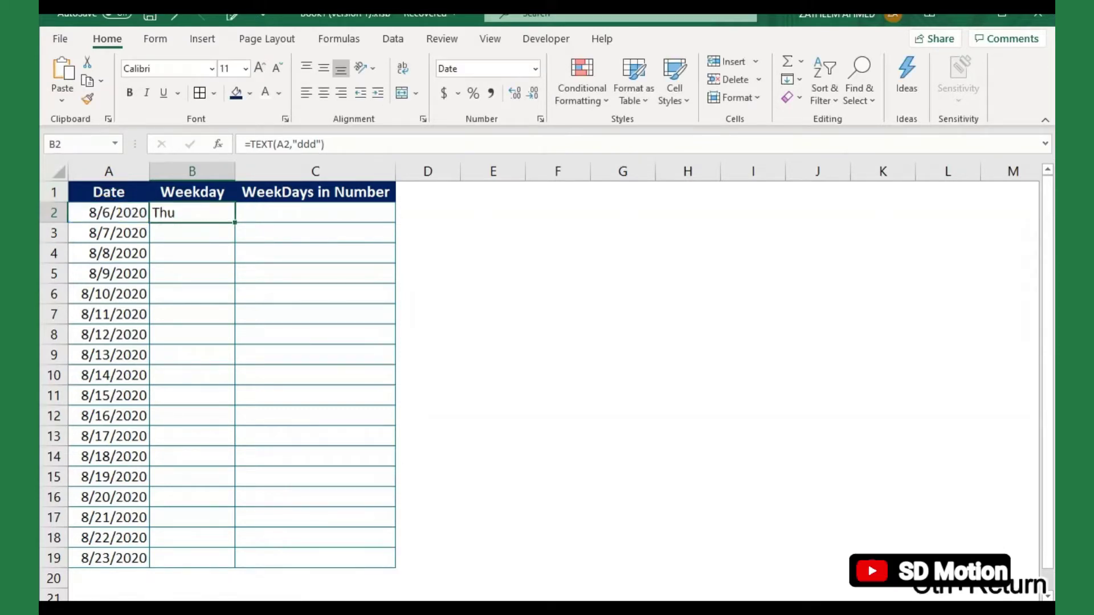
Apply the weekday formula to all of B2:B19 with Ctrl+Enter.
drag(225, 212, 177, 558)
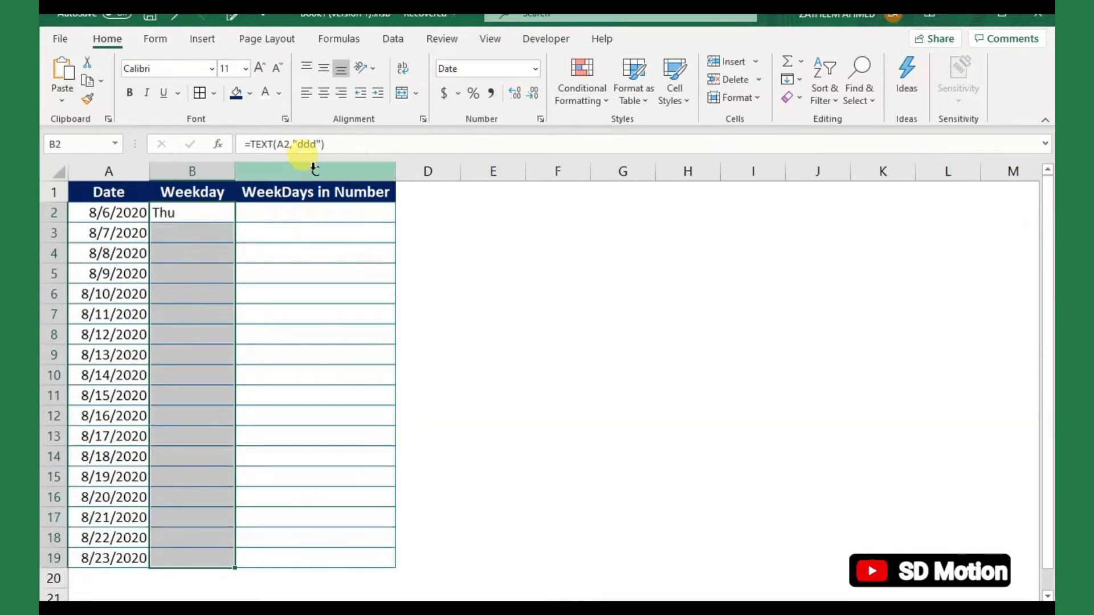
click(327, 145)
key(ctrl+Return)
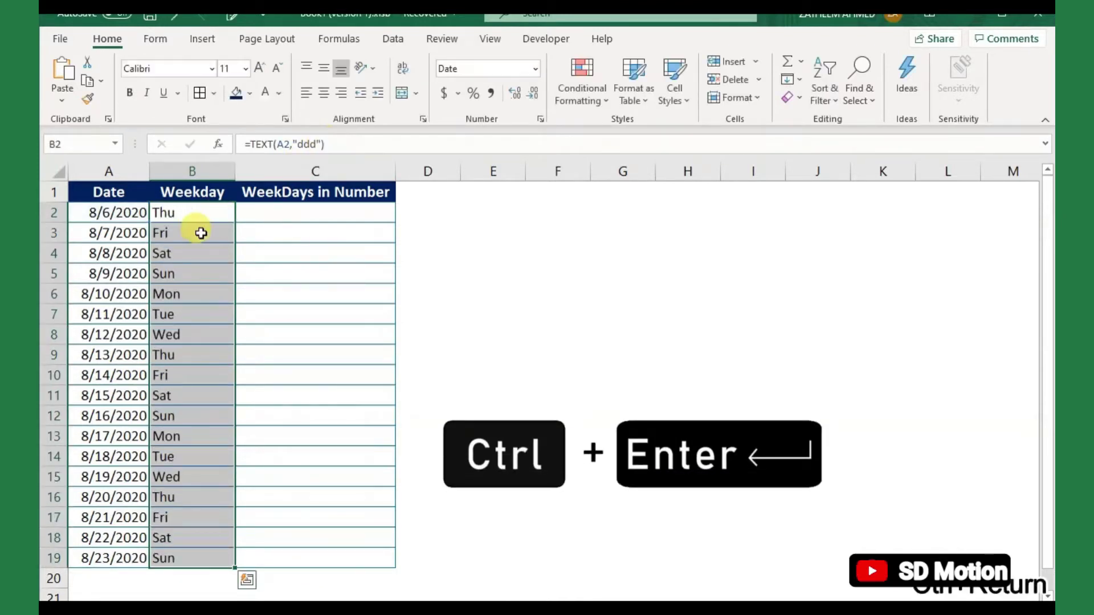
click(378, 317)
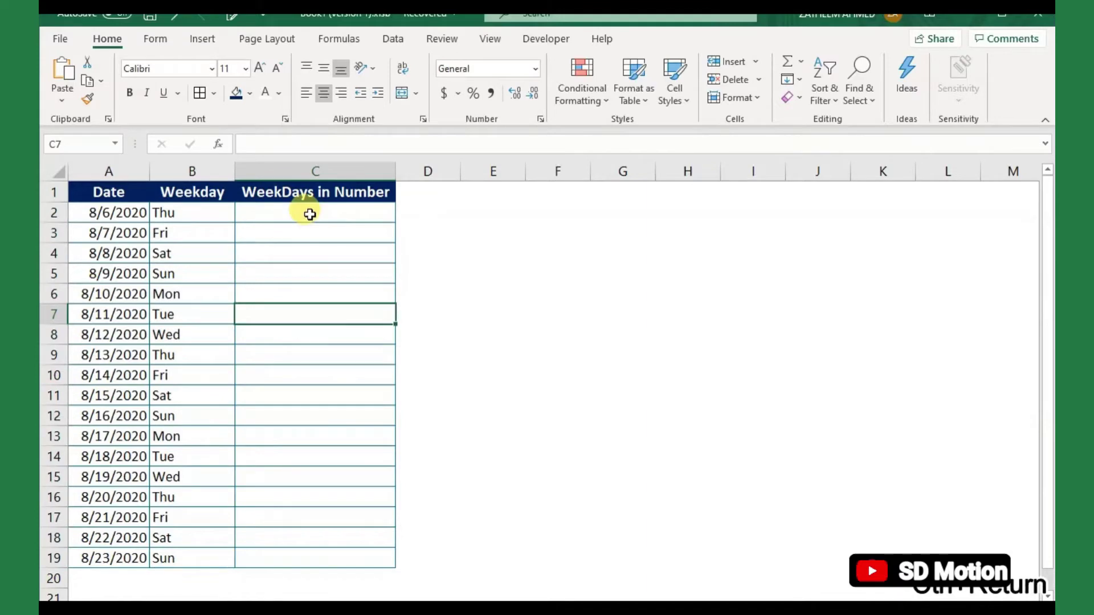
click(309, 215)
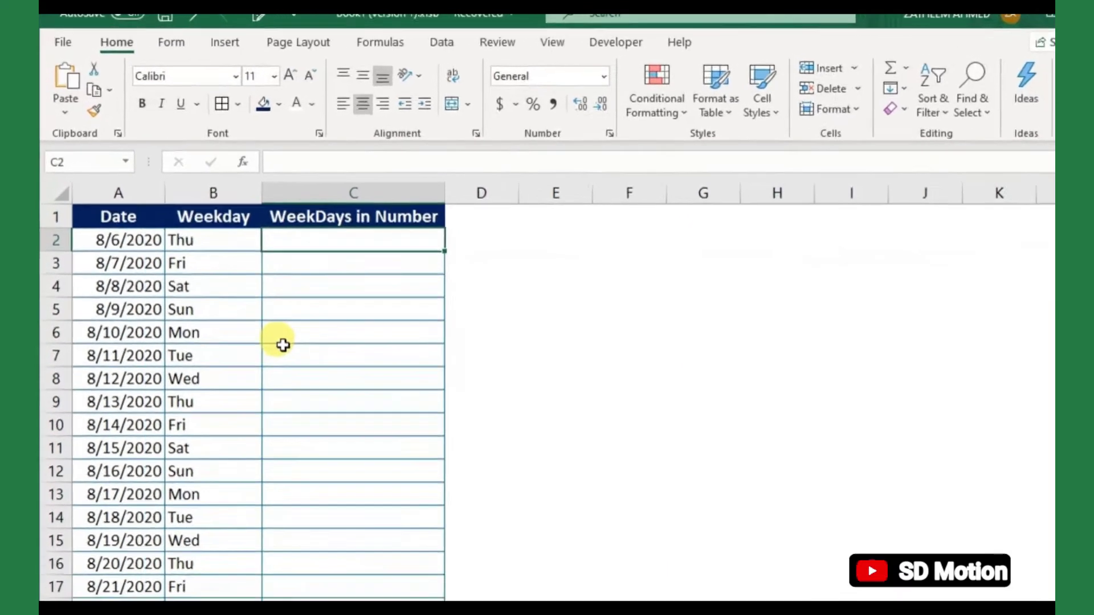
Enter =SWITCH(B2,"Mon",1,…,"Sun",7) in C2, mapping Thu to 4.
text(=swi)
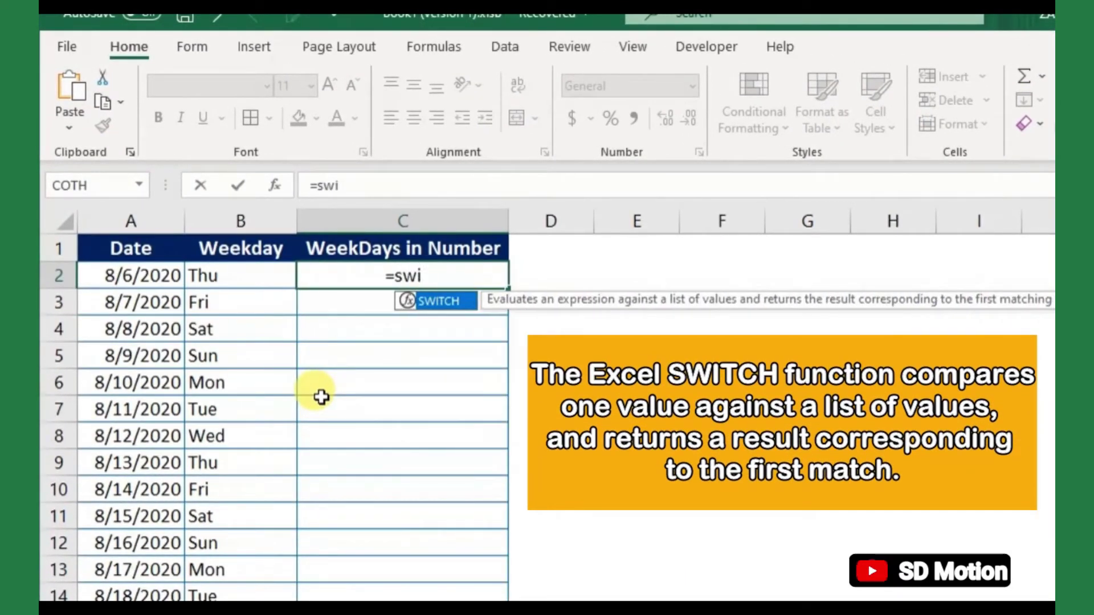
key(Tab)
click(259, 272)
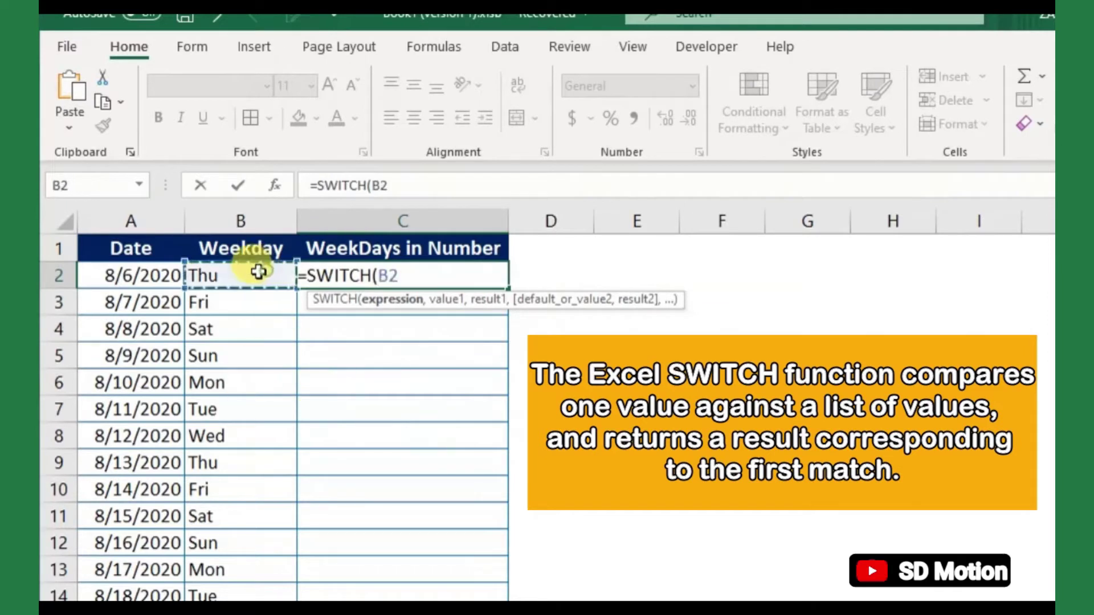
text(,)
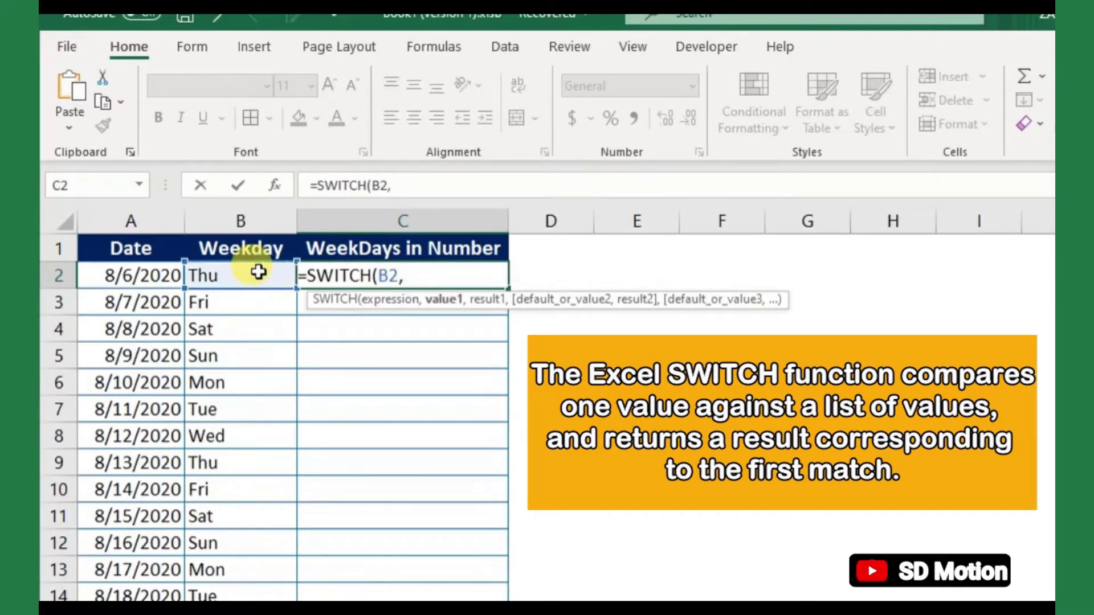
text("Mon)
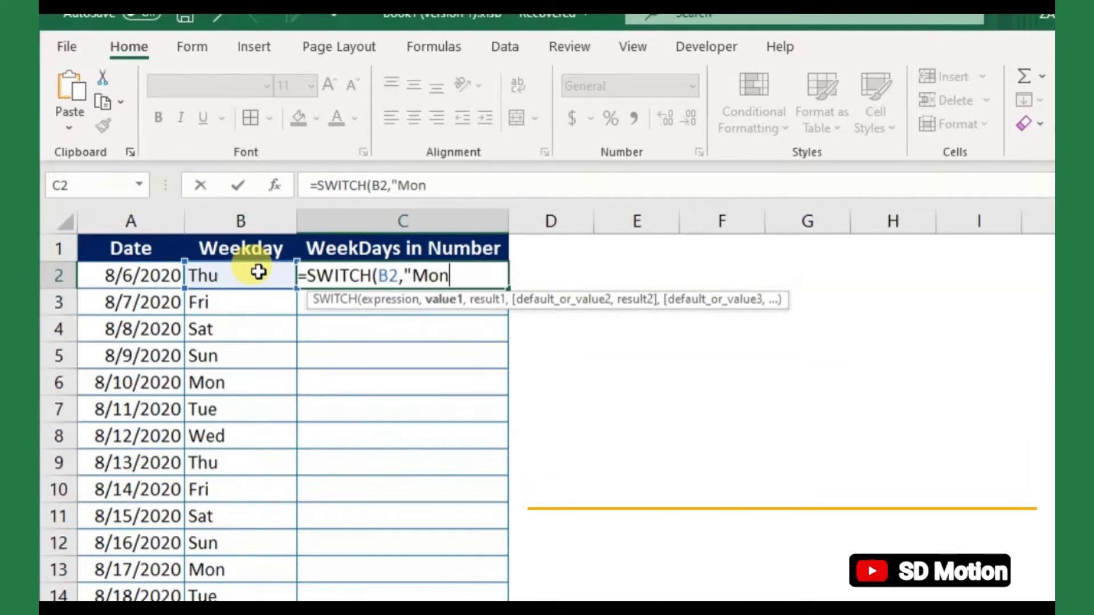
text(",)
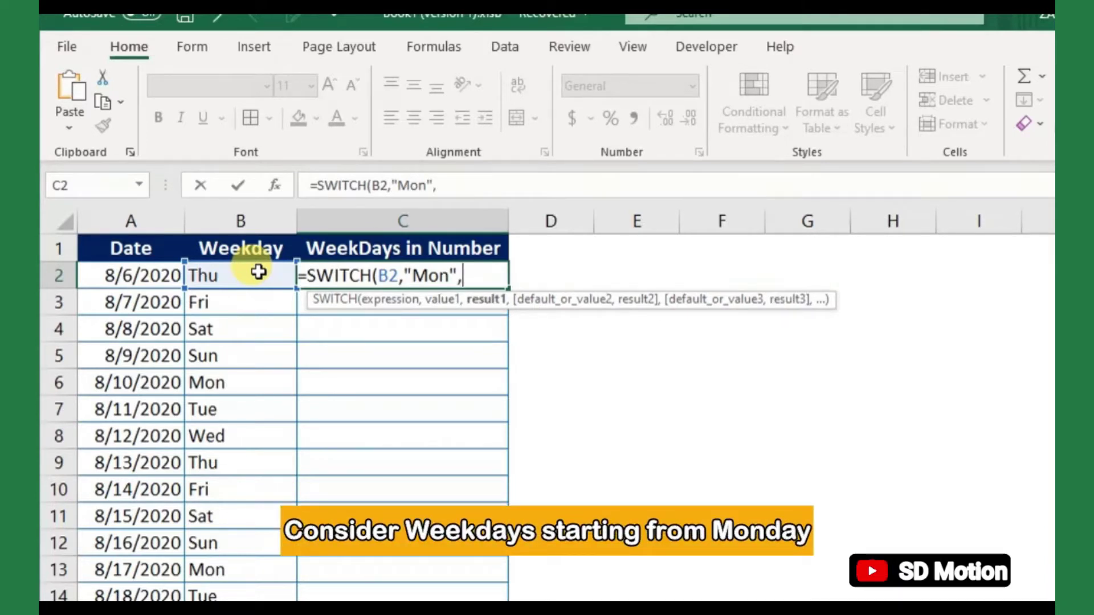
text(1,)
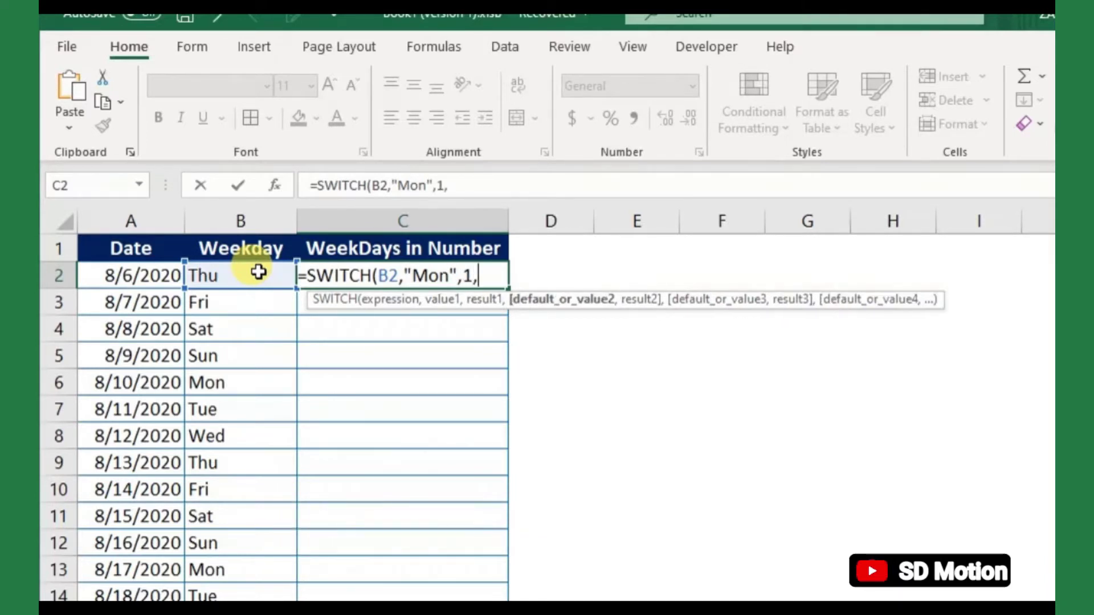
text("Tue",2,)
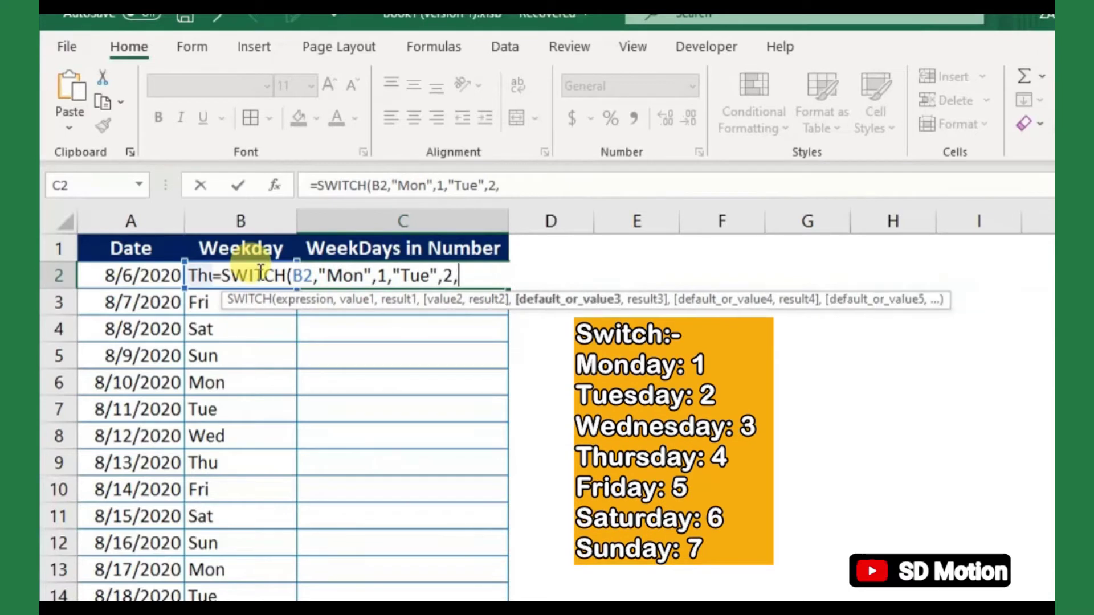
text("Wed",3,"Thu)
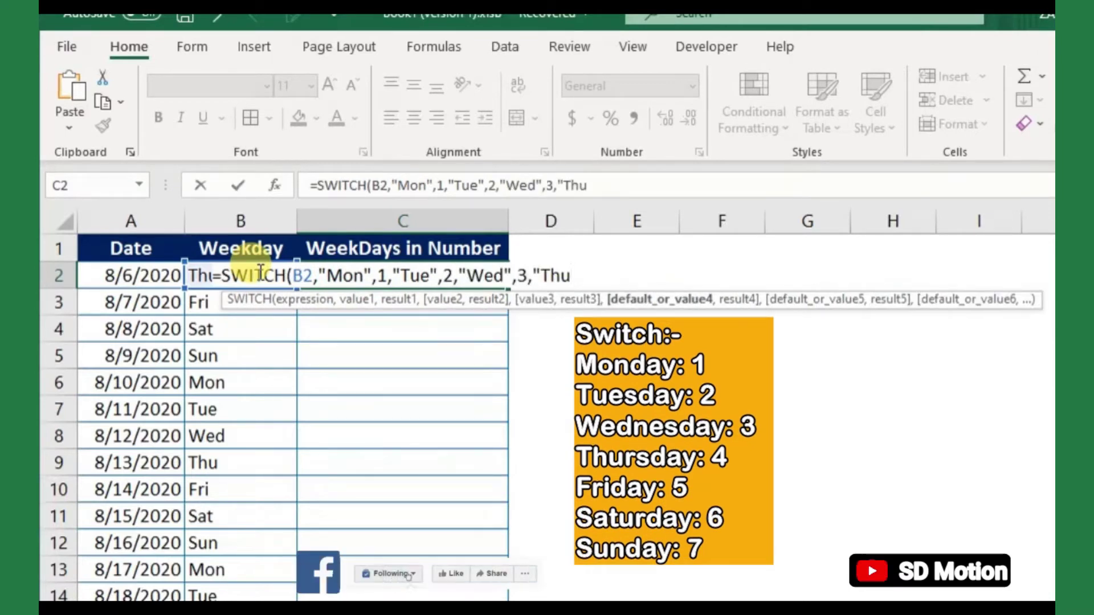
text(",4,"Fr)
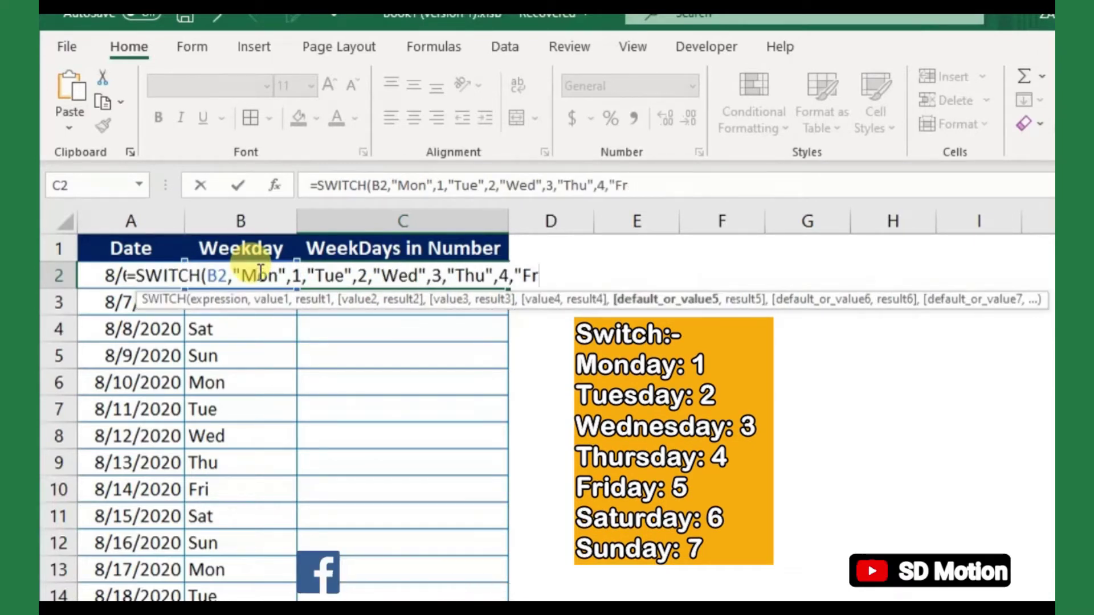
text(i",5,"Sat)
text(,6)
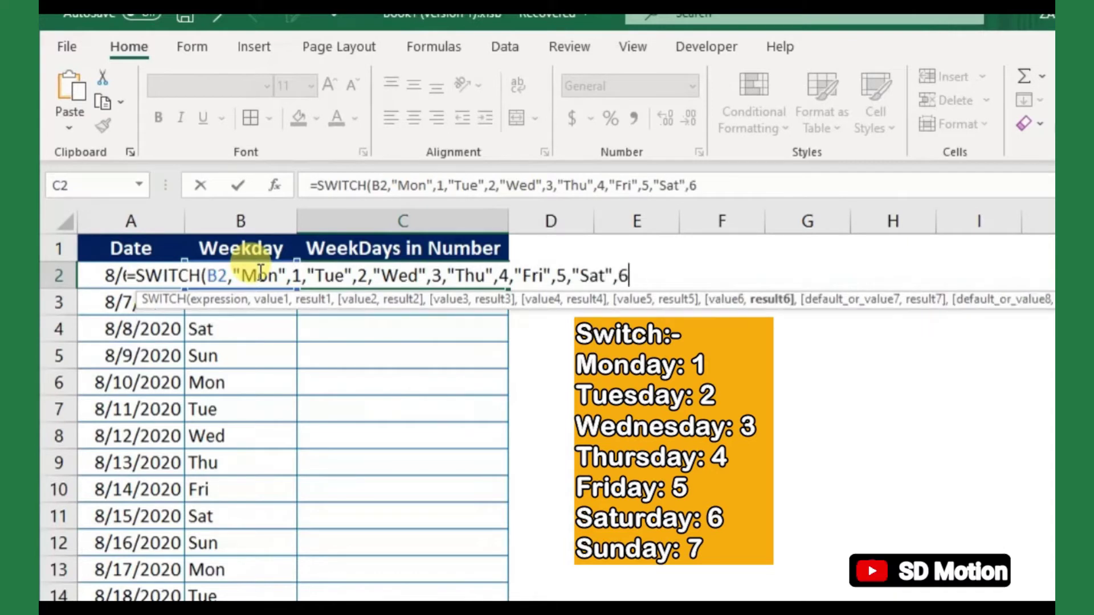
text(,"Sun",7))
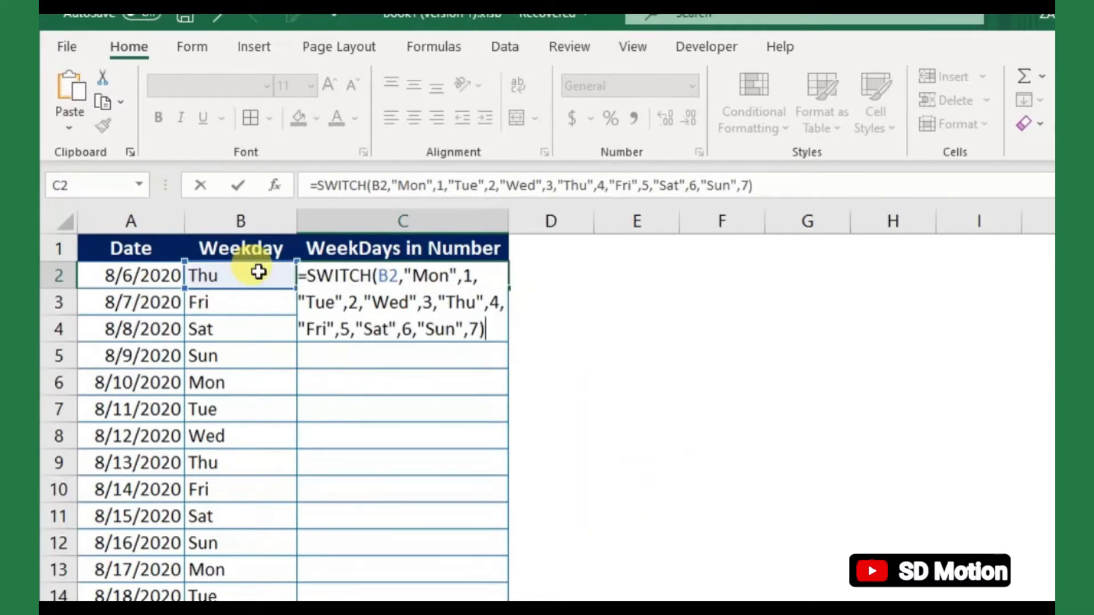
key(Return)
click(507, 271)
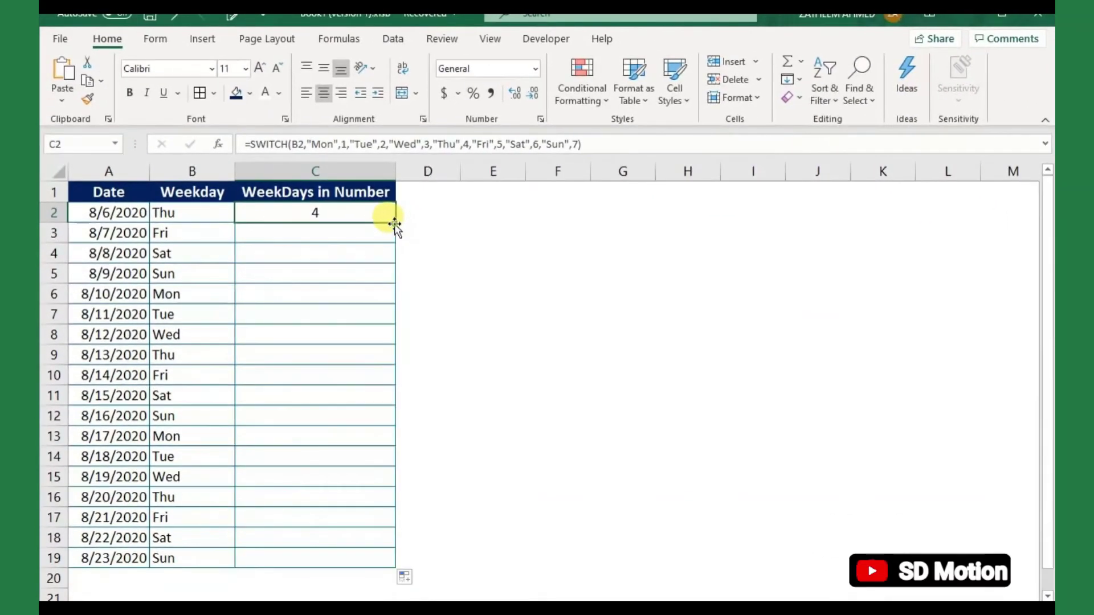
double_click(411, 233)
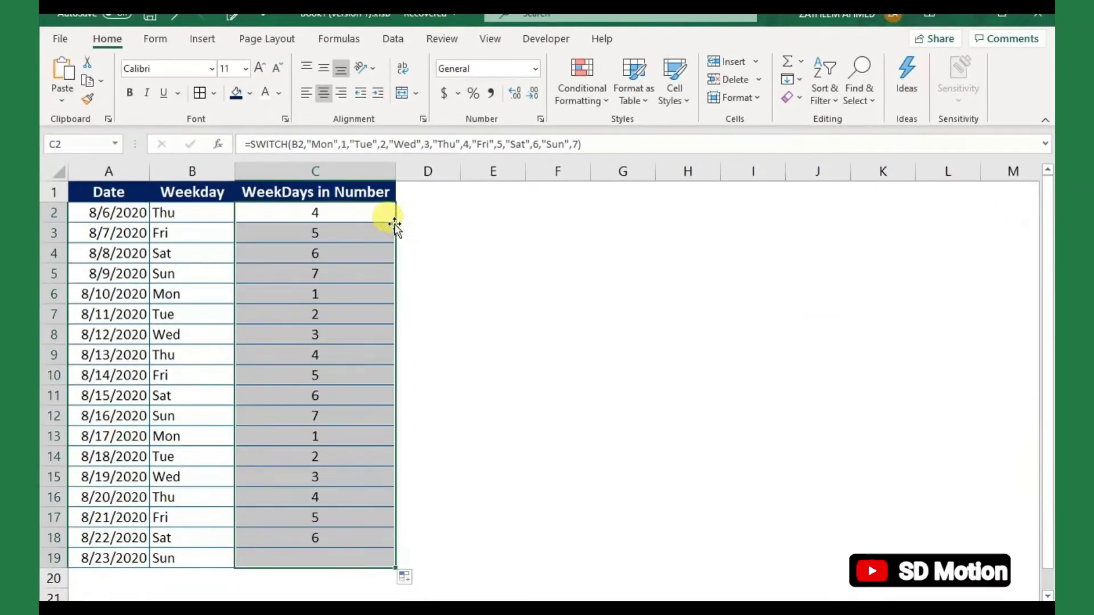
click(298, 295)
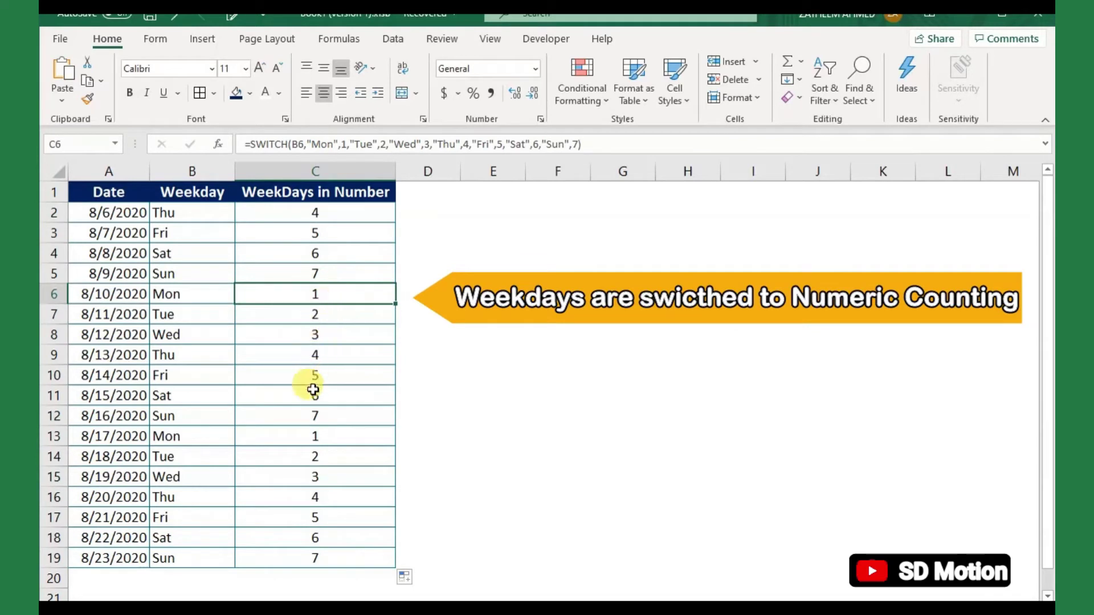
click(314, 435)
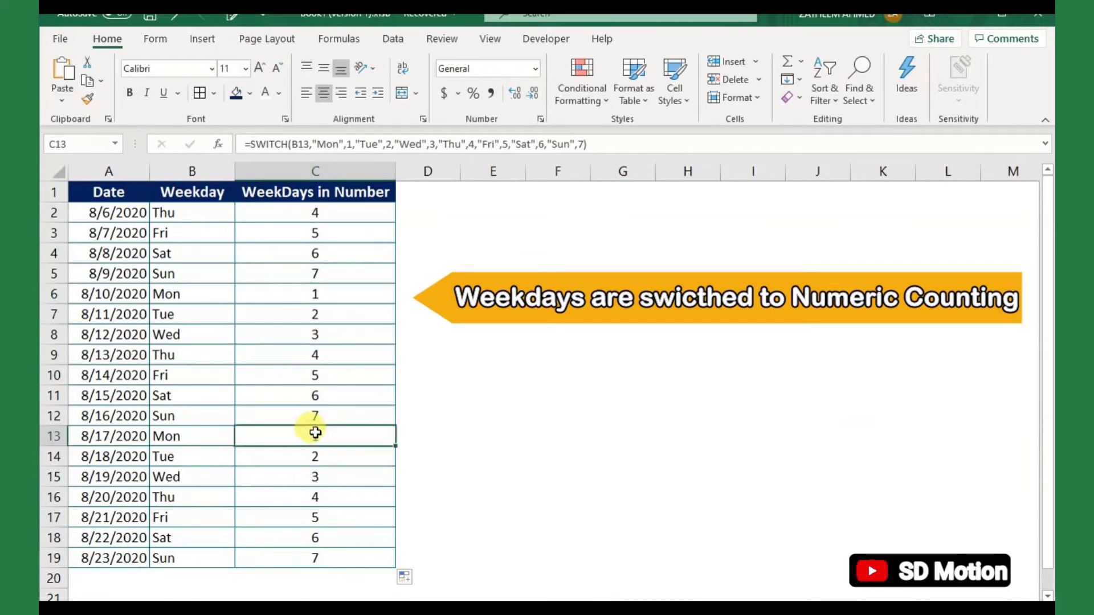
click(309, 315)
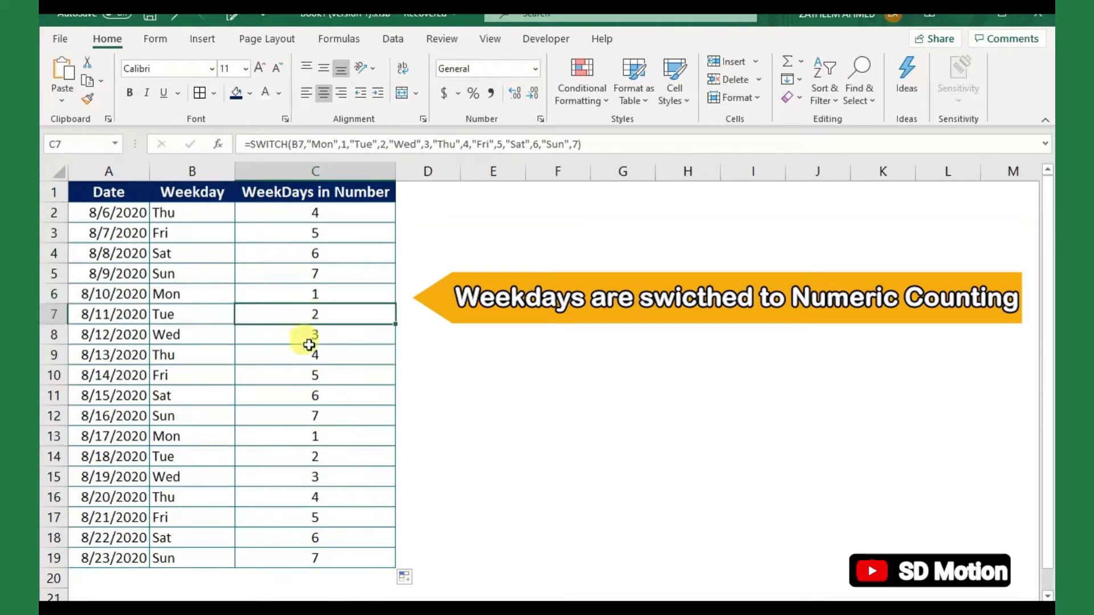
click(319, 456)
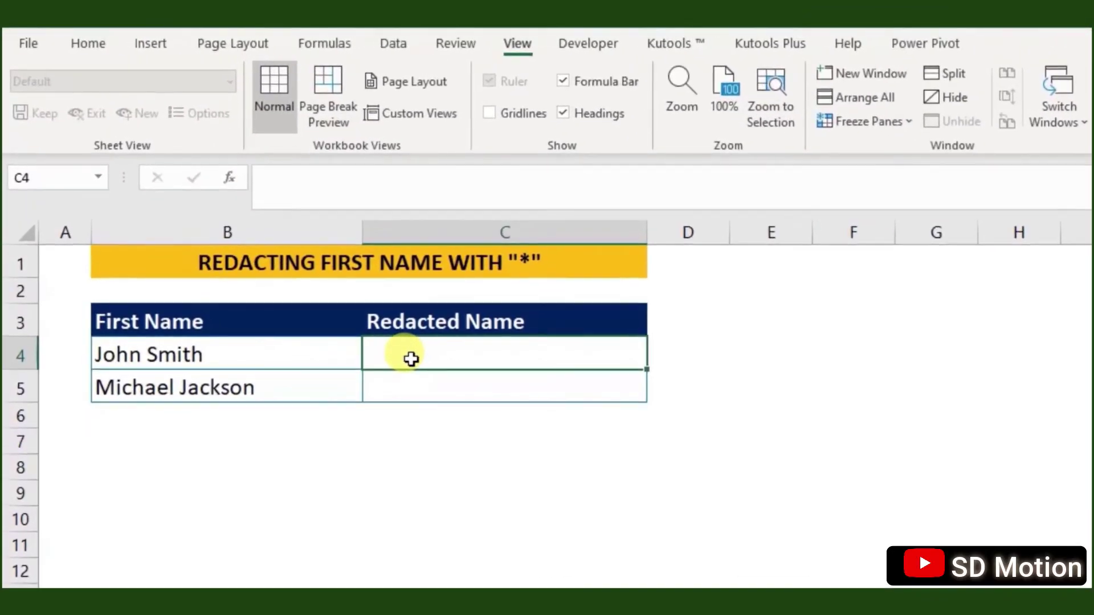
text(***)
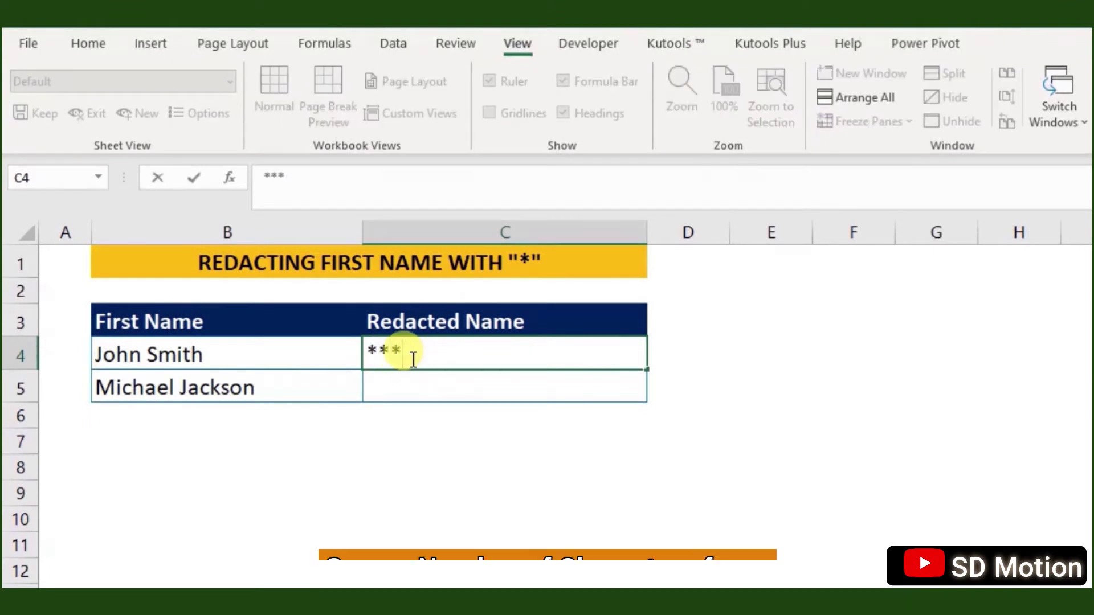
text(*)
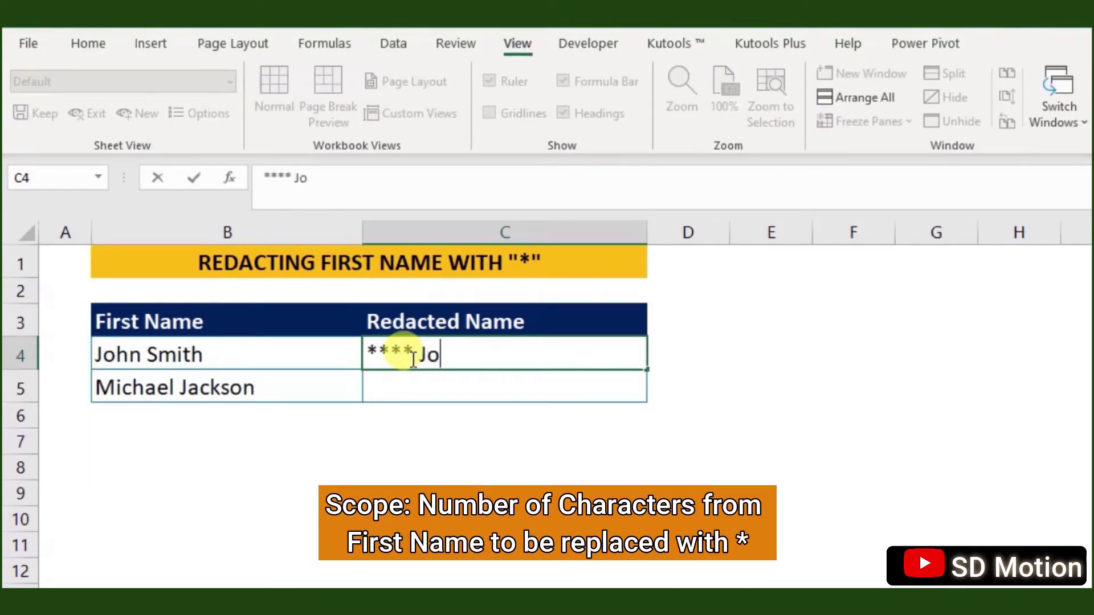
key(Return)
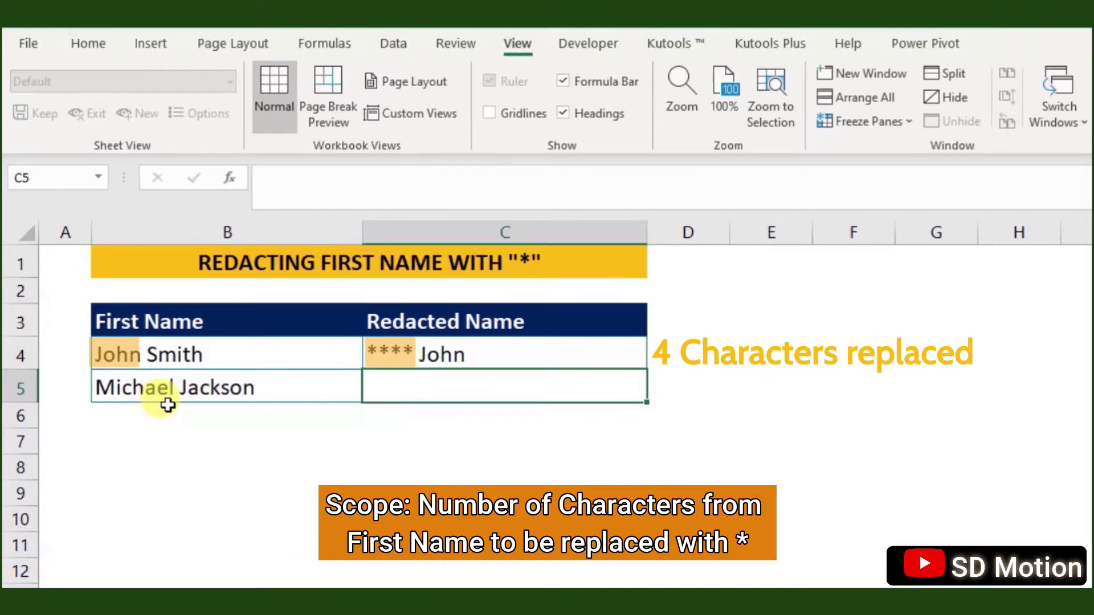
text(**)
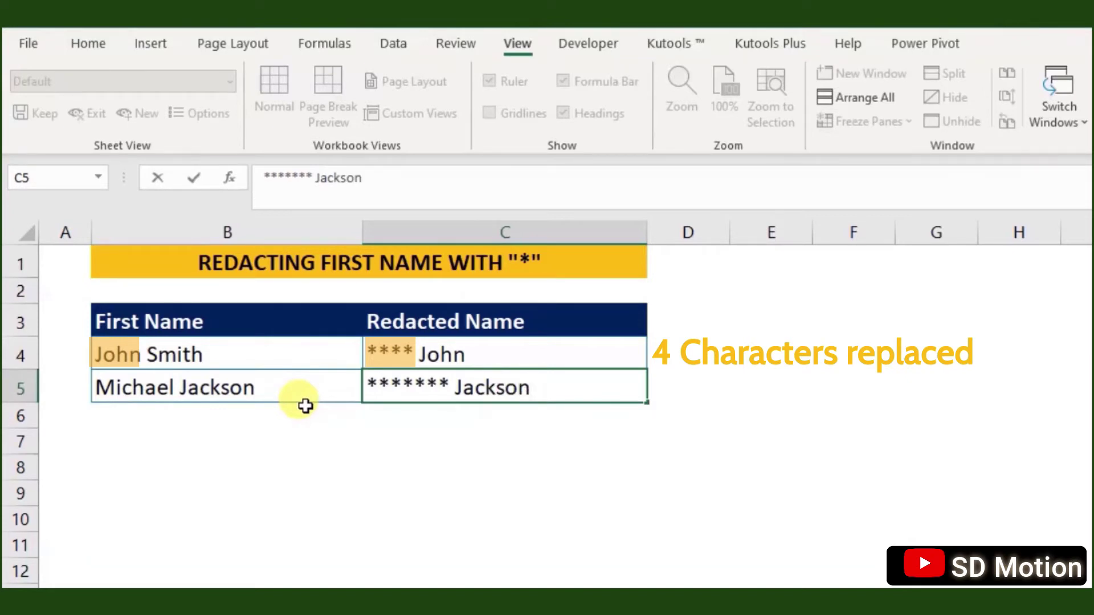
key(Return)
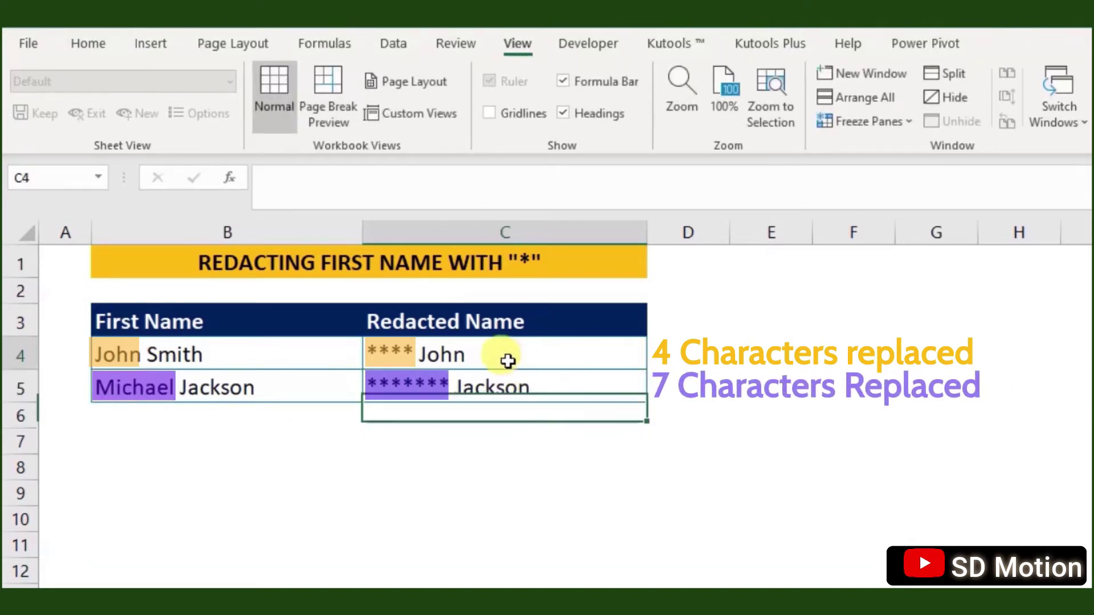
drag(507, 360, 501, 391)
key(Delete)
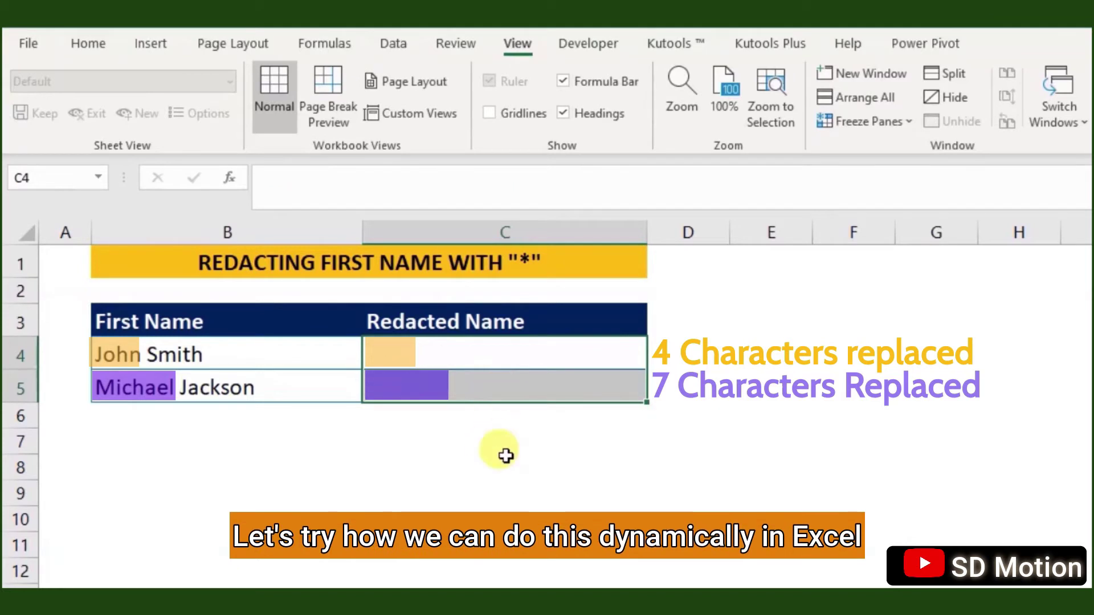
In C4, start =REPLACE(B4,1,SEARCH(" ",b4,1)-1, leaving the replacement text pending.
click(433, 356)
text(=)
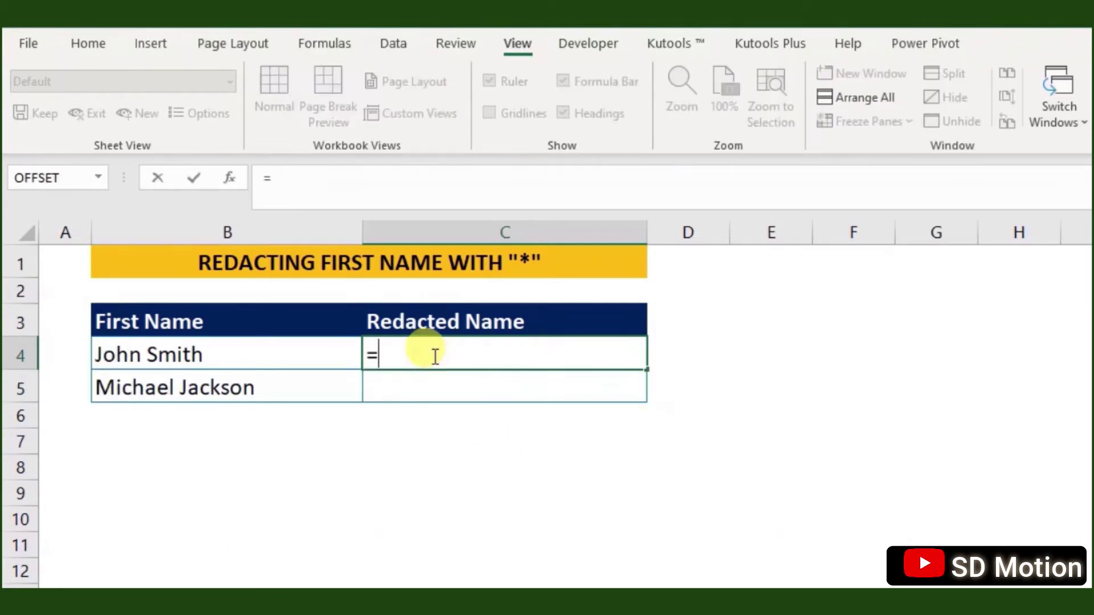
text(rep)
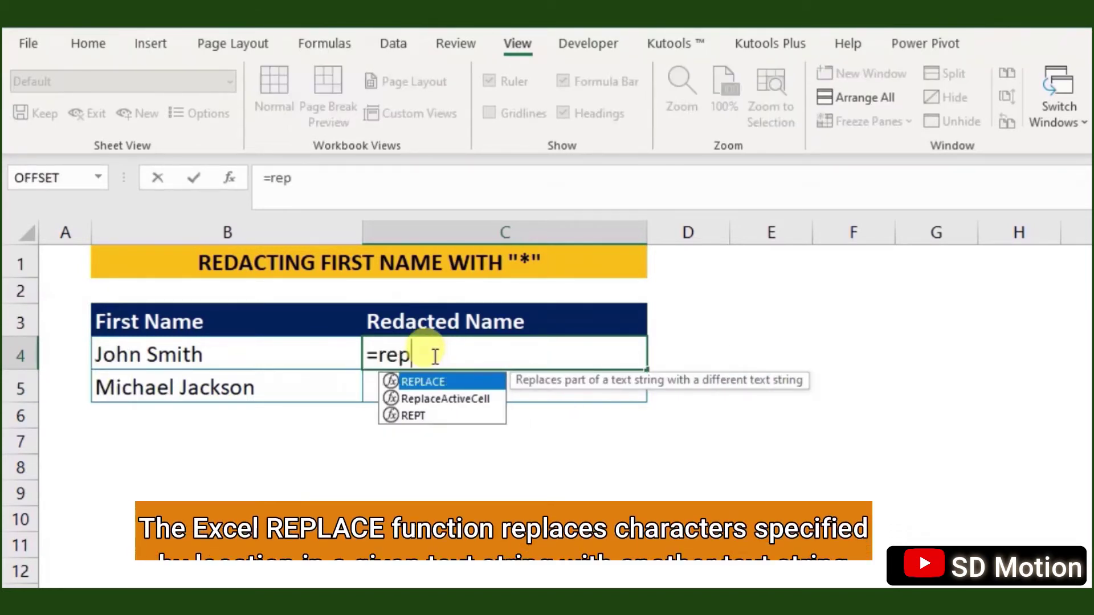
key(Tab)
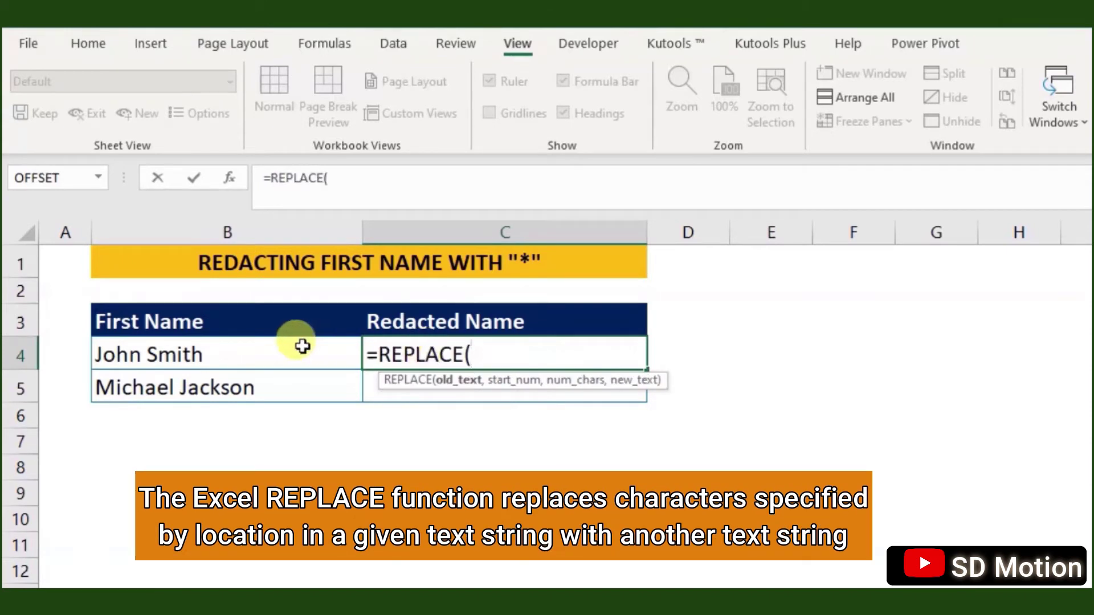
click(278, 365)
text(,)
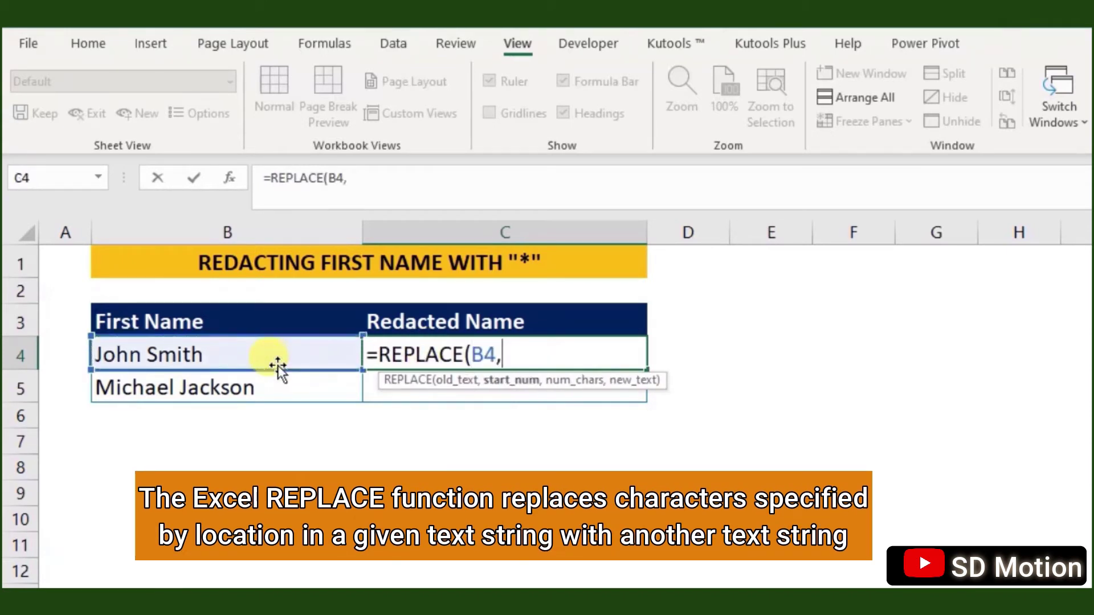
text(1)
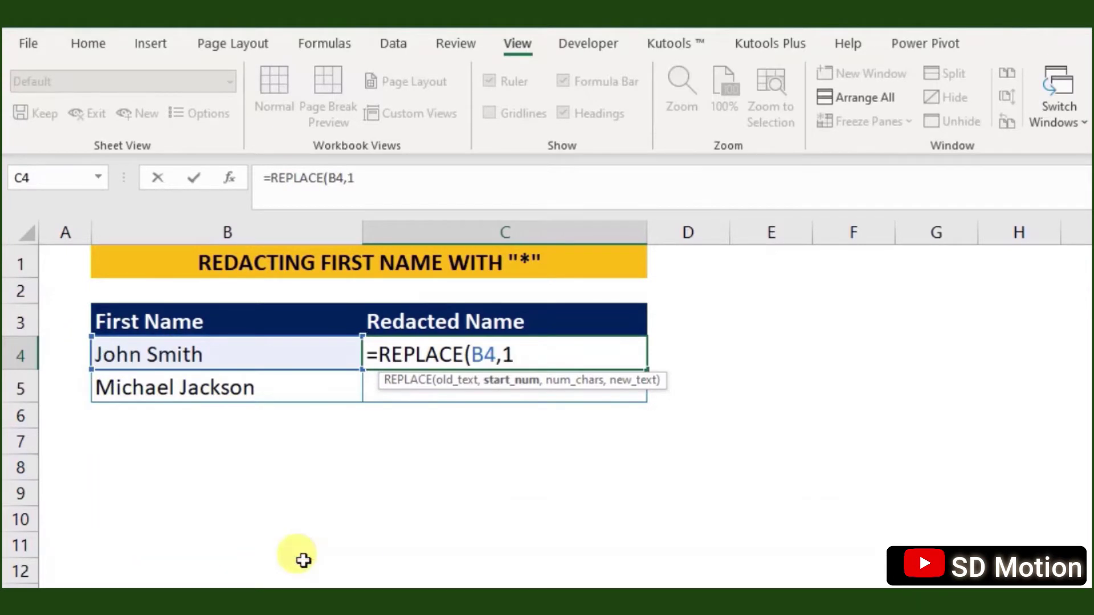
text(,)
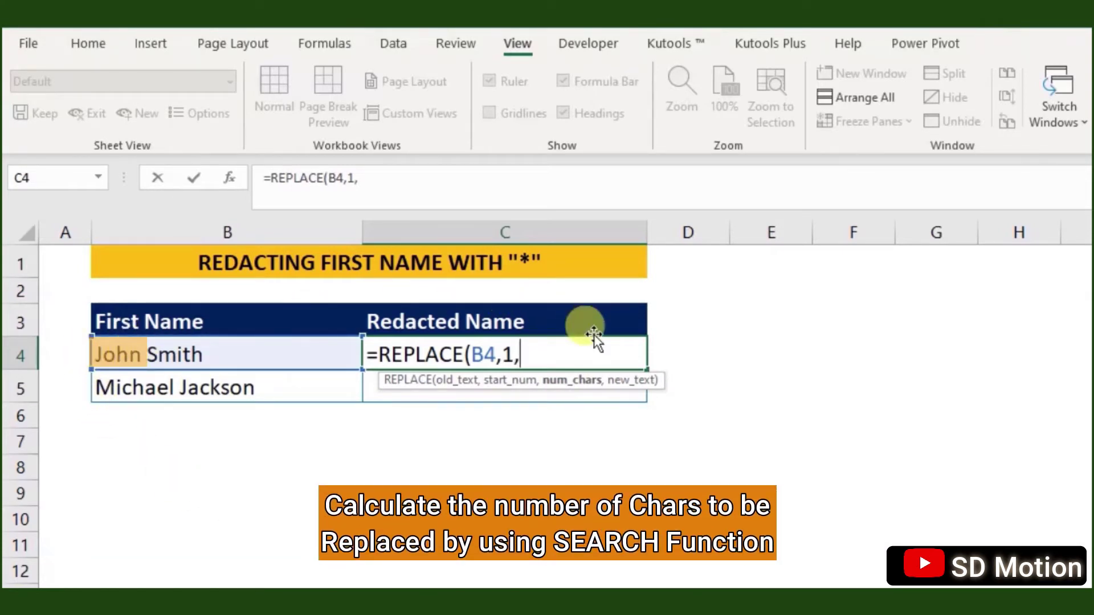
text(sea)
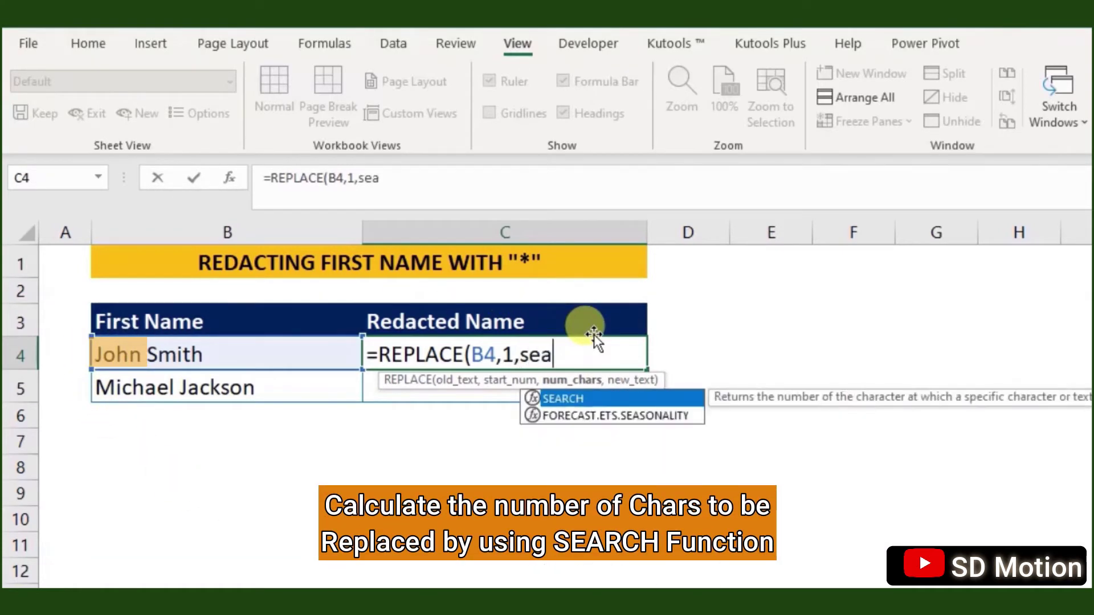
text(r)
key(Tab)
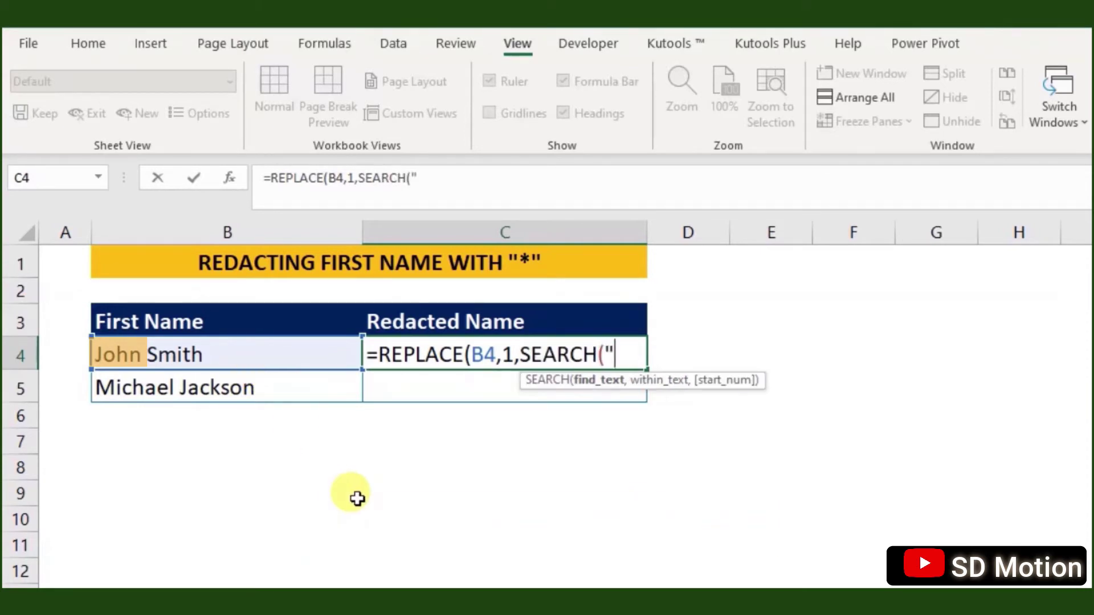
text(,)
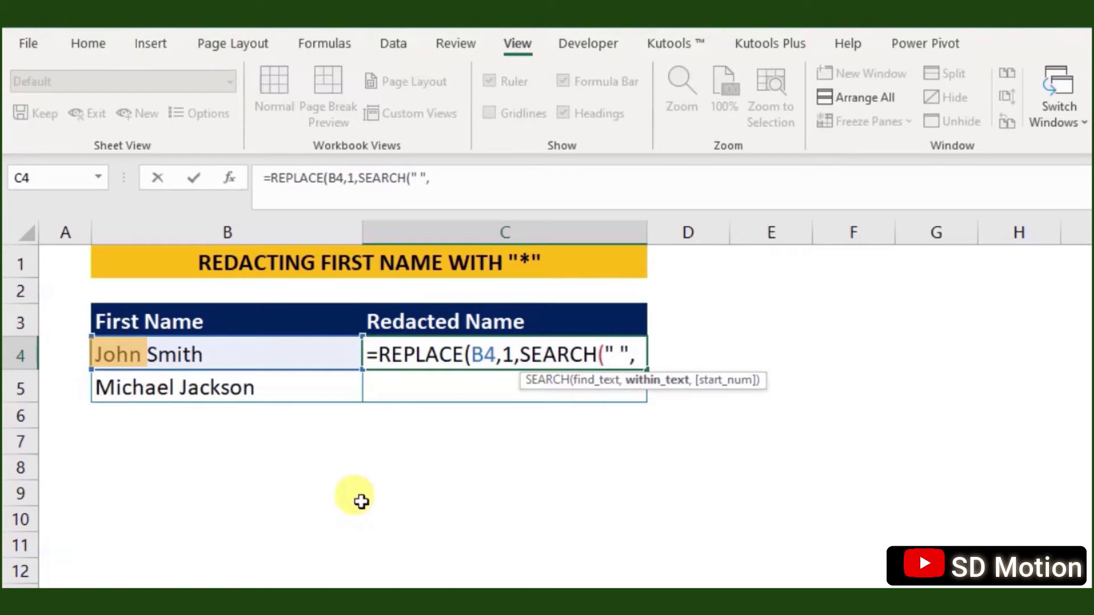
text(b4)
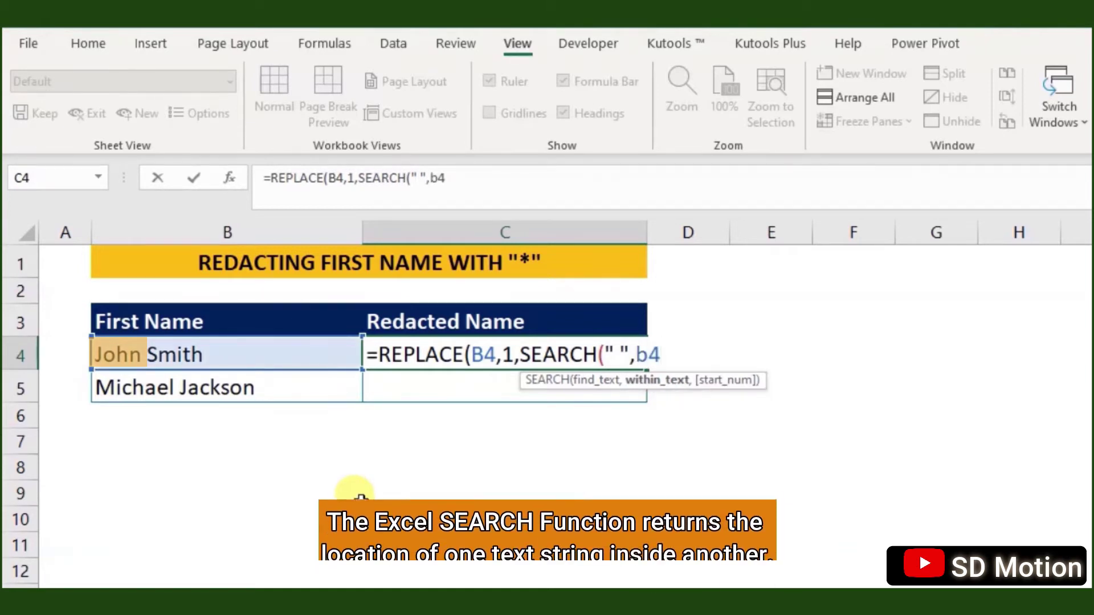
text(,1)-1)
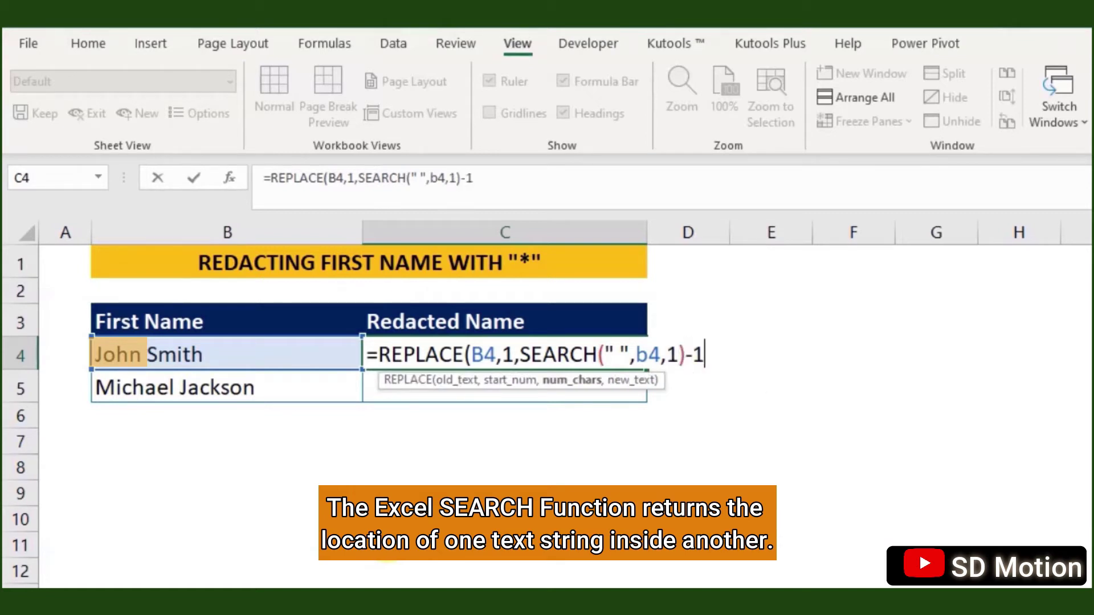
text(,)
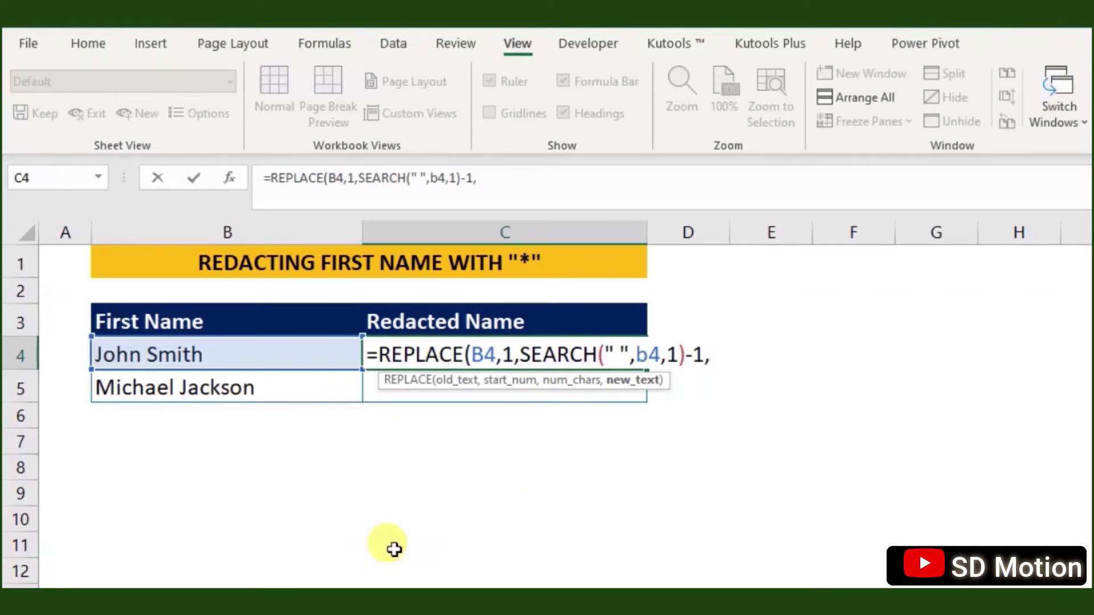
Finish C4's formula with REPT("*",SEARCH(" ",b4,1)-1) and copy it down to C5.
text(rept)
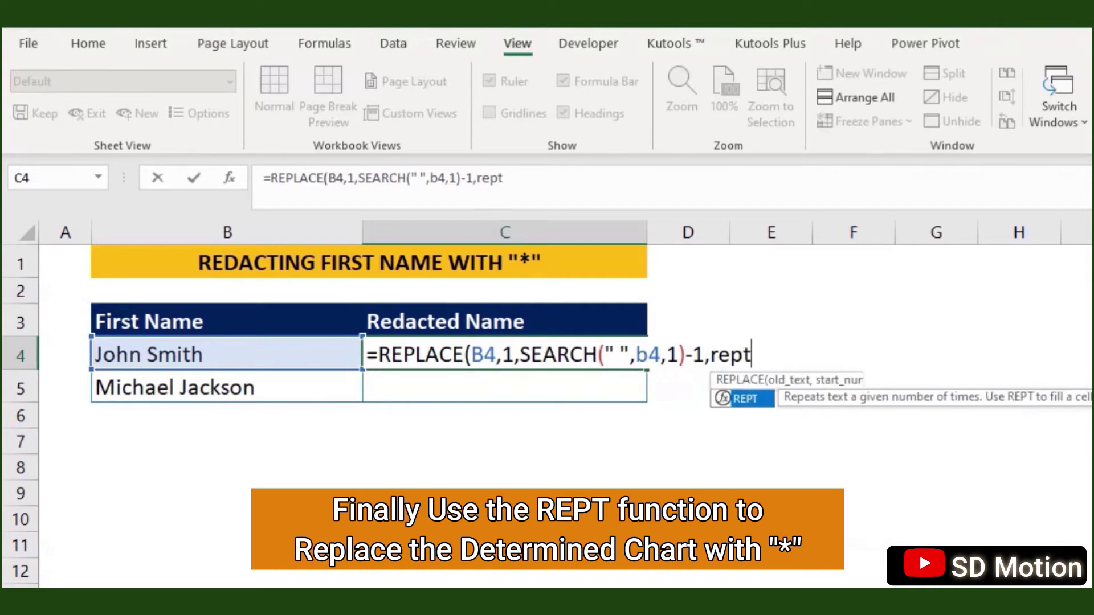
key(Tab)
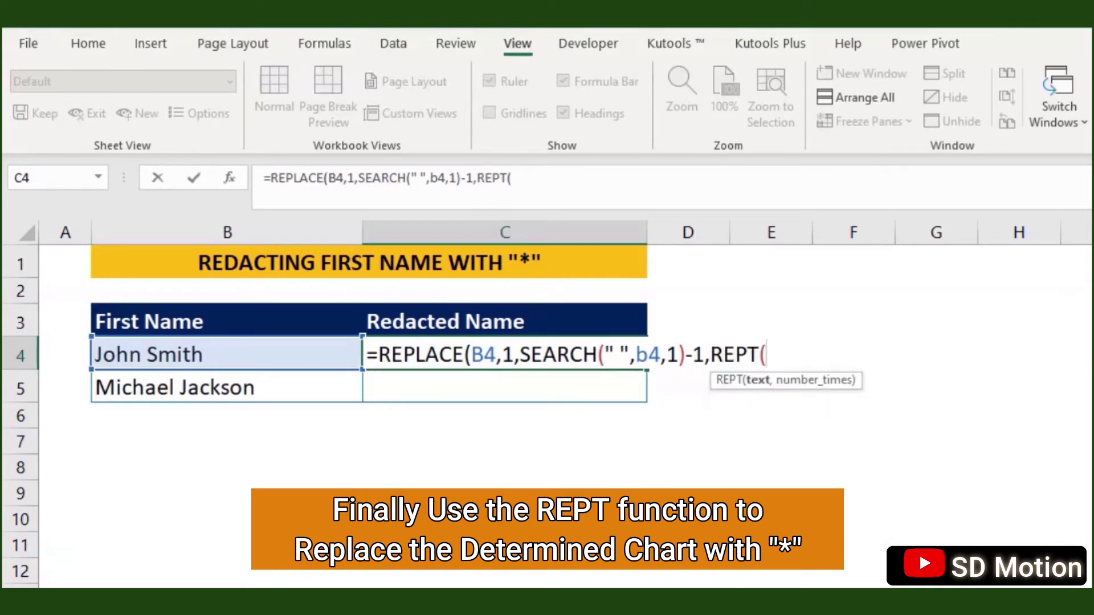
text(",)
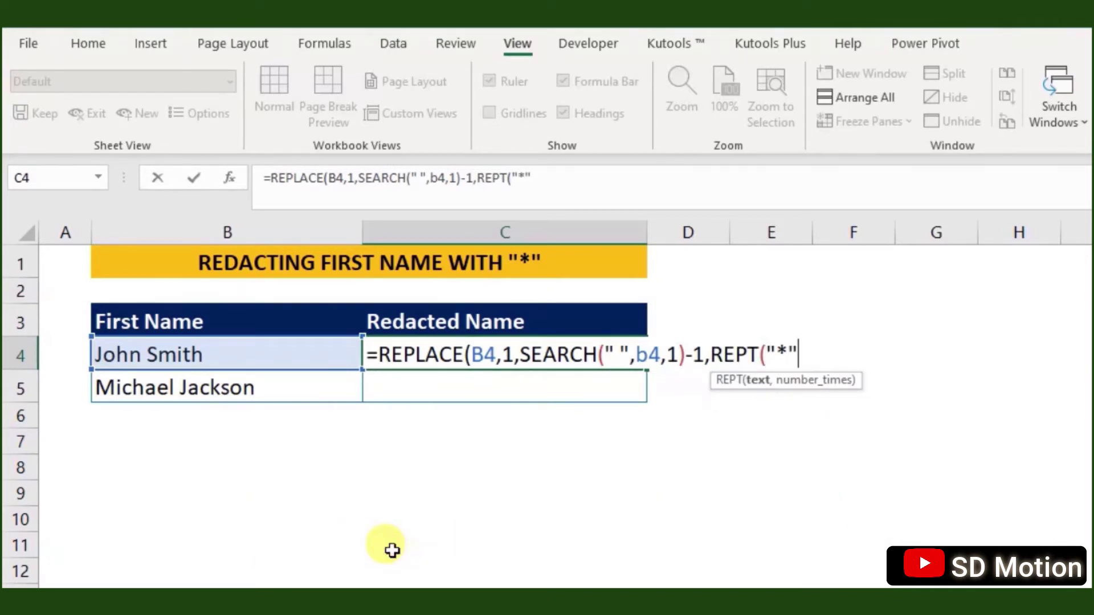
text(s)
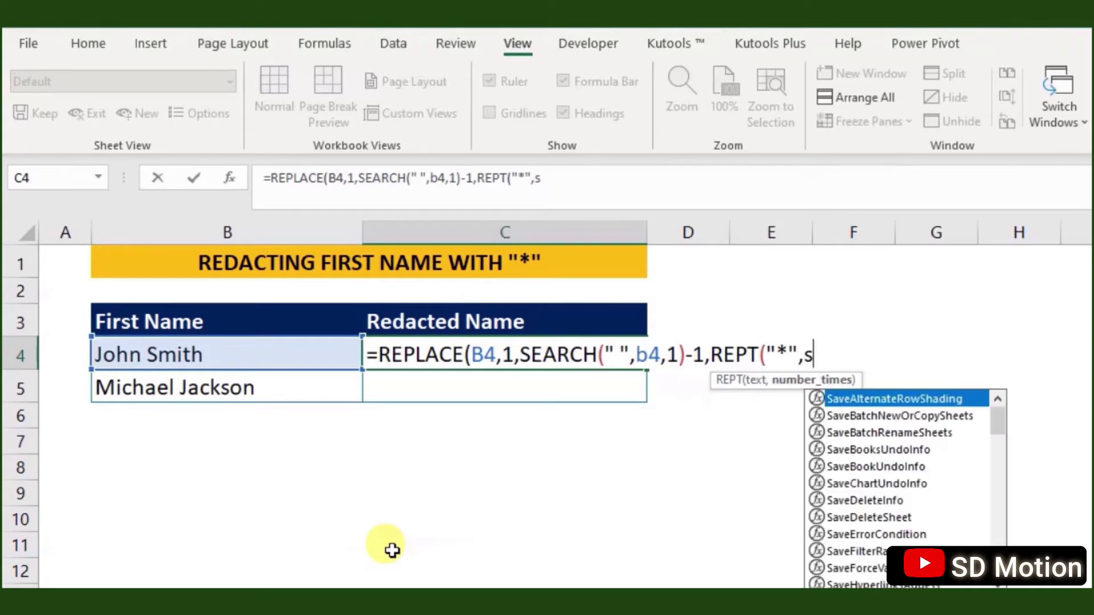
text(earc)
key(Tab)
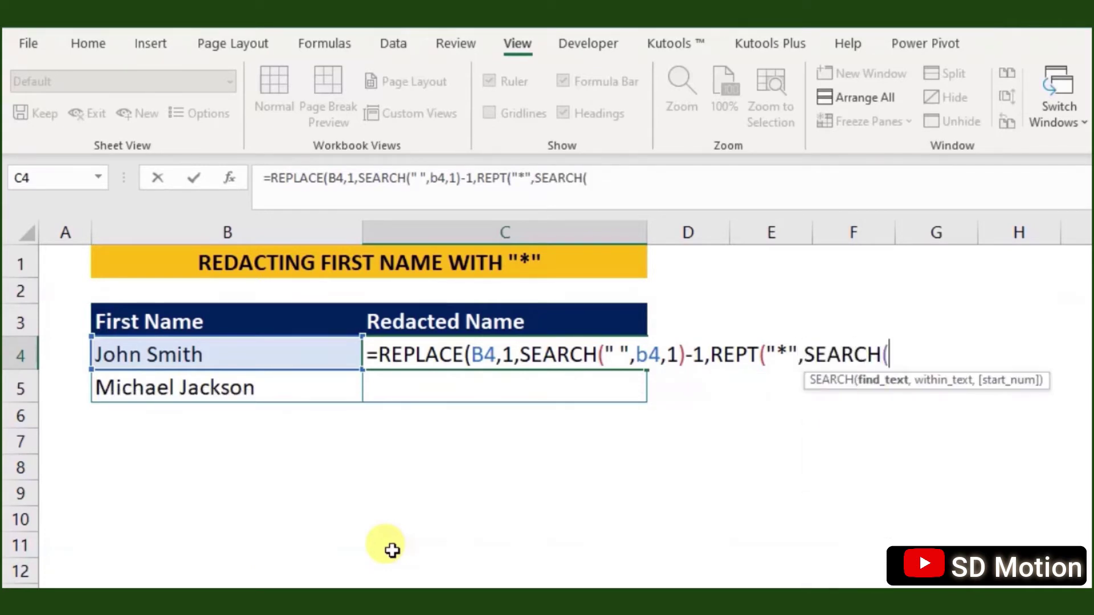
text(,)
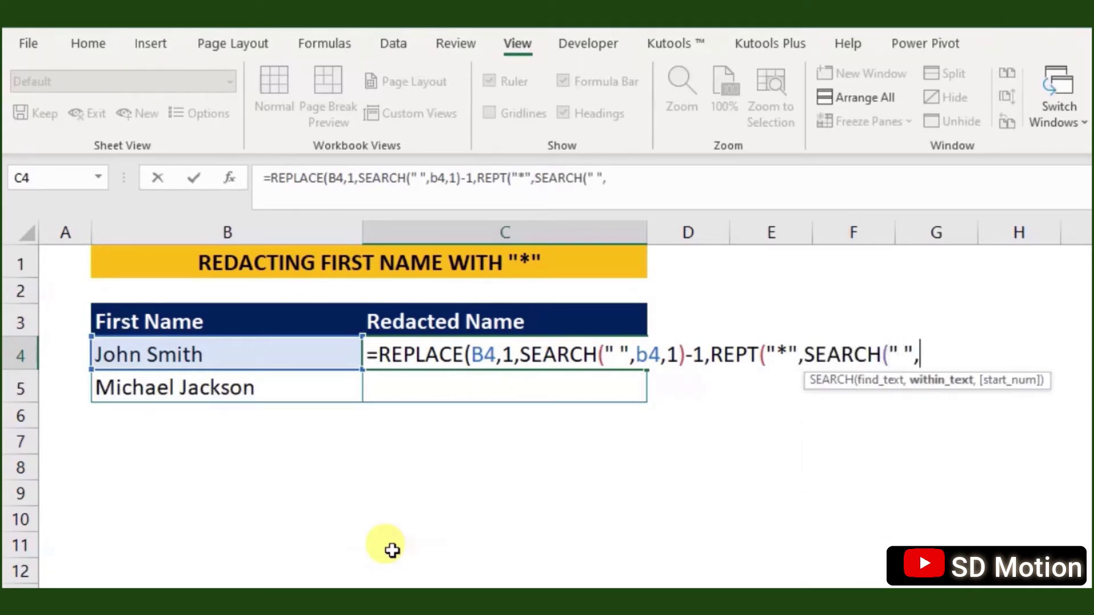
text(b4,1)
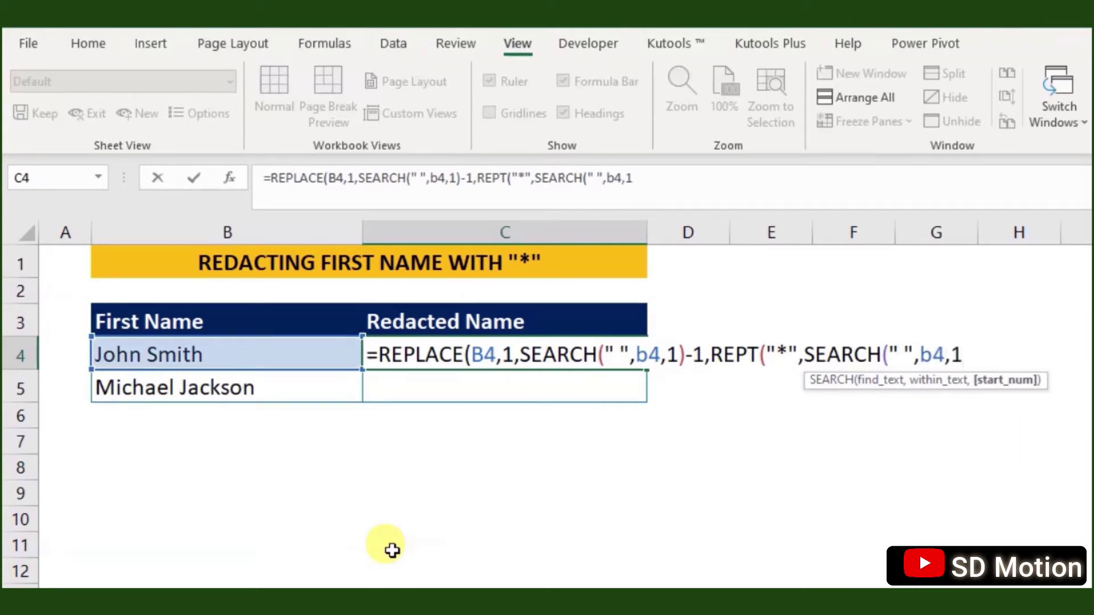
text()-1)
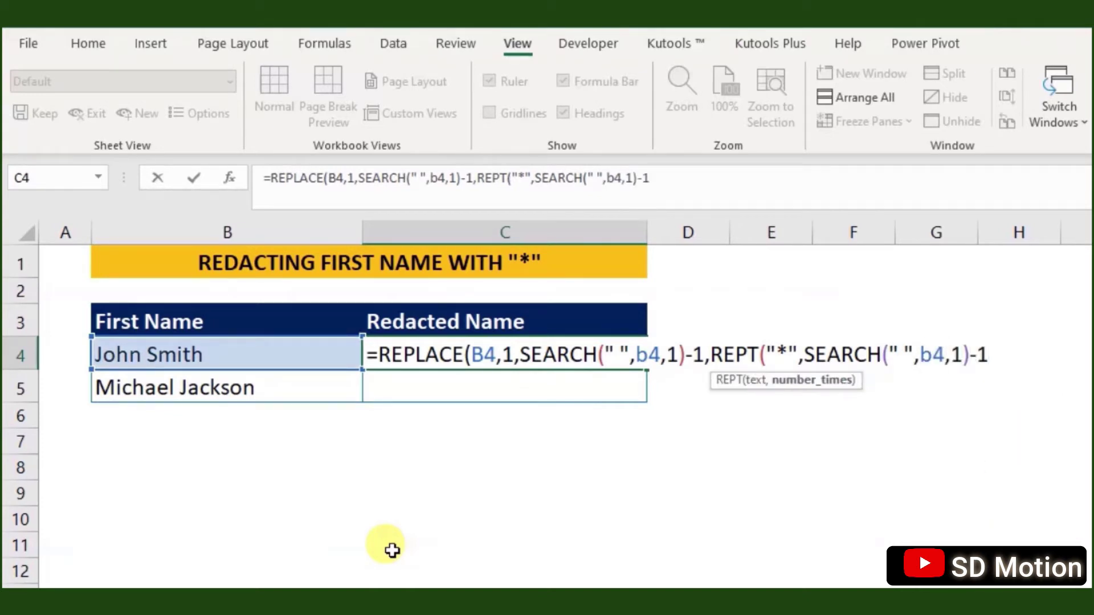
text()))
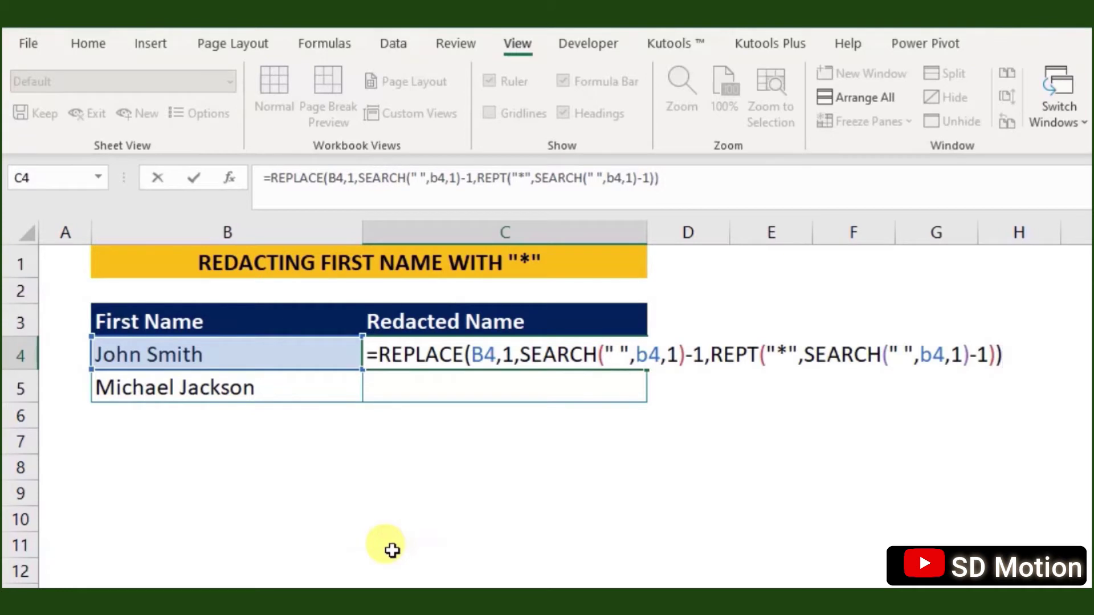
key(Return)
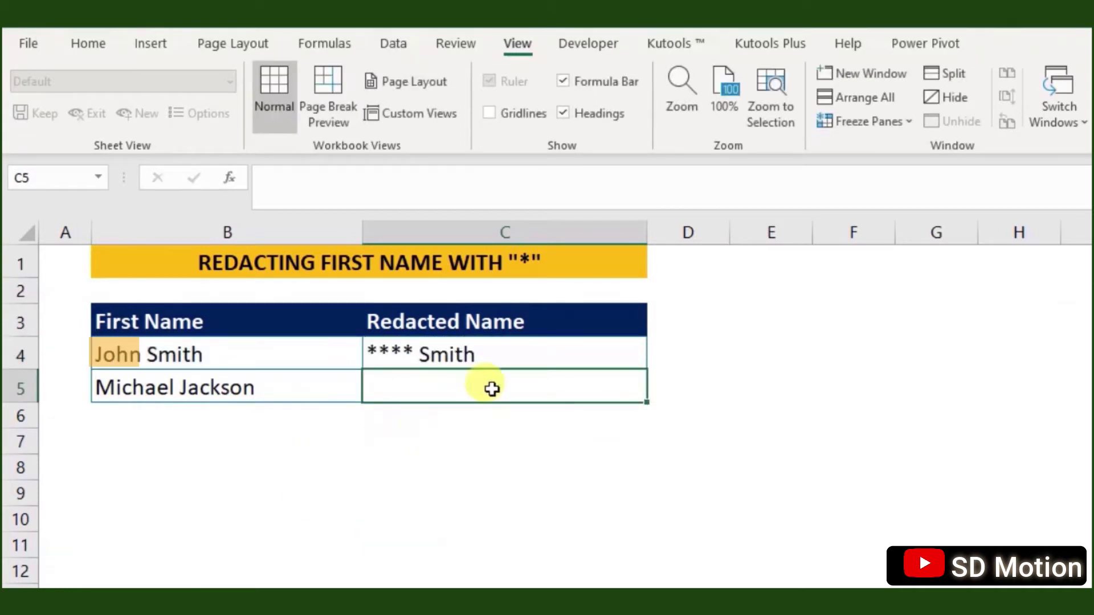
click(562, 357)
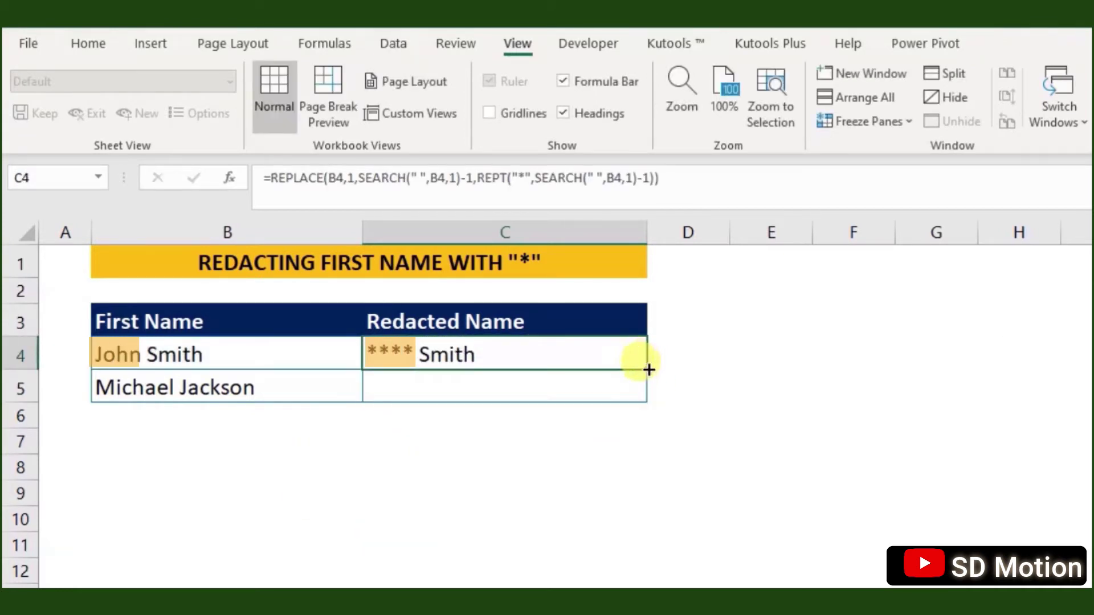
drag(648, 370, 630, 392)
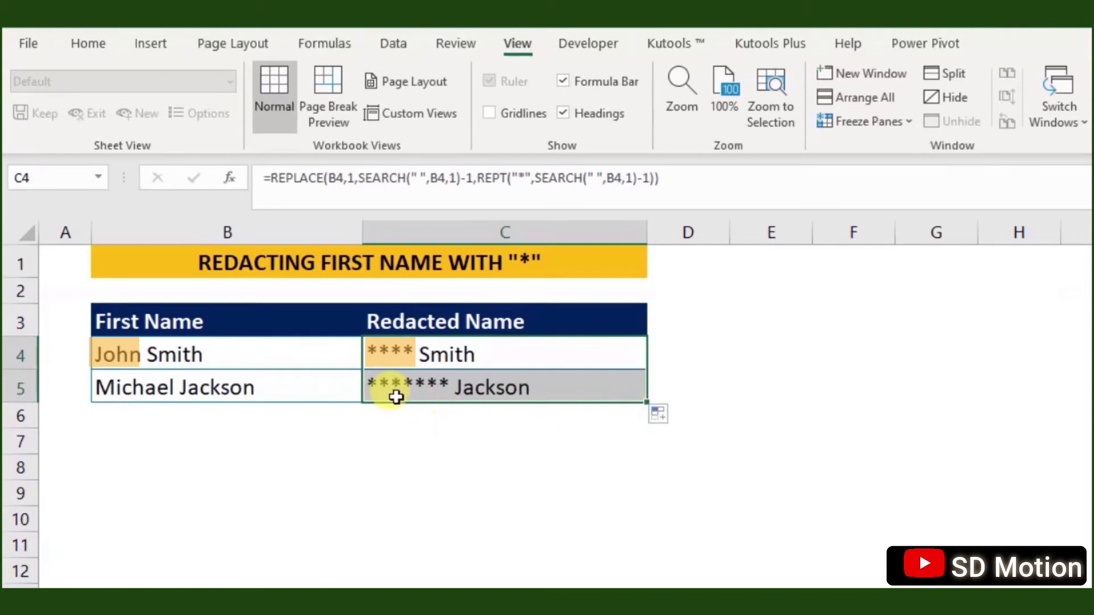
click(484, 443)
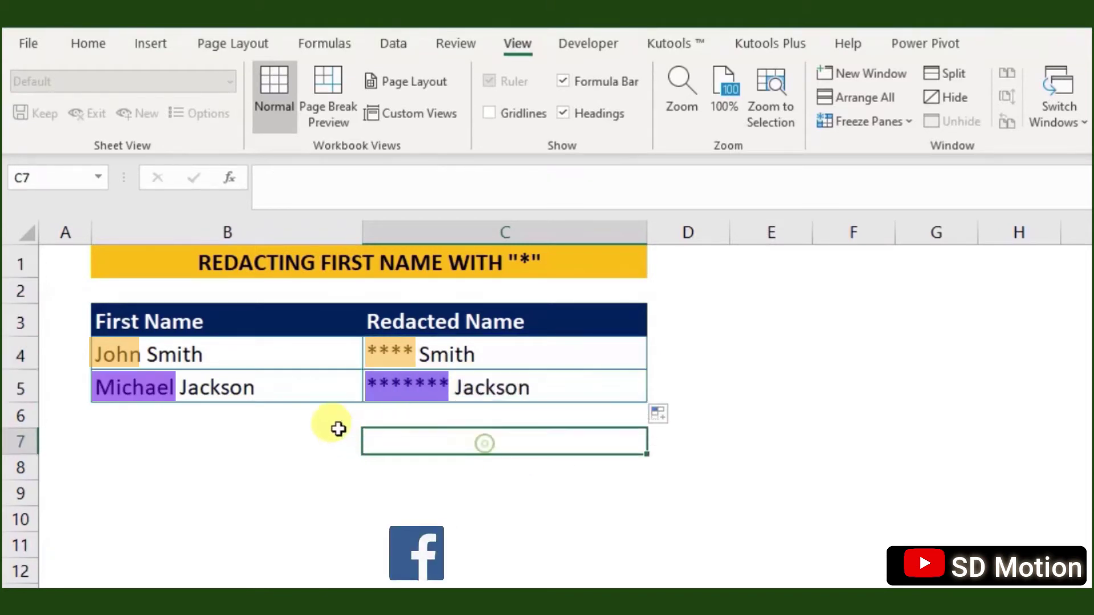
Enter a third full name in B6 and extend the redaction formula into C6.
click(338, 424)
text(Salahu)
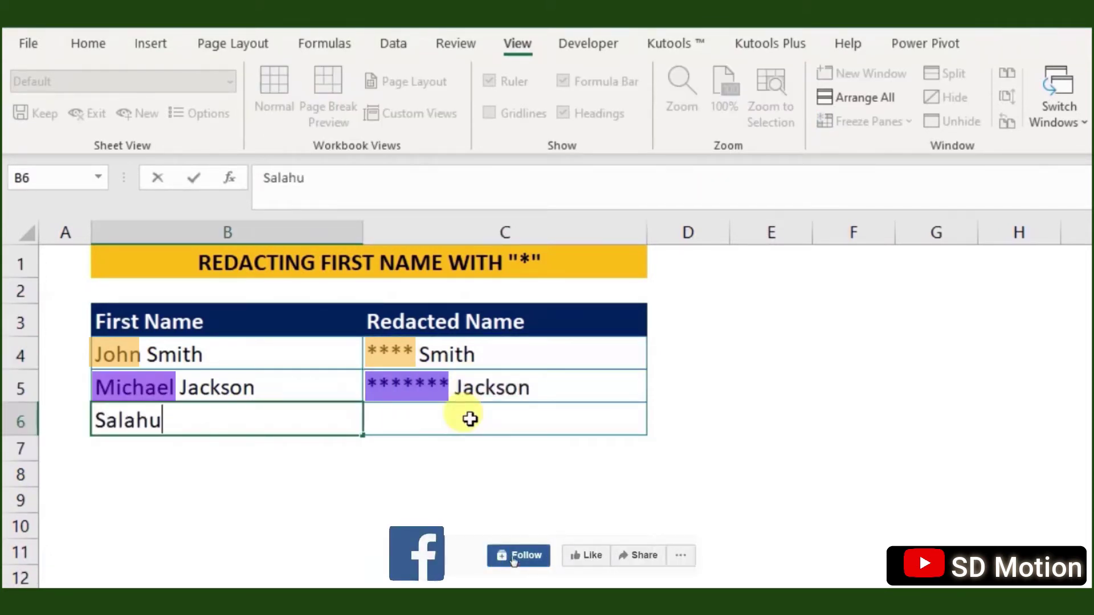
text(ddin Ka)
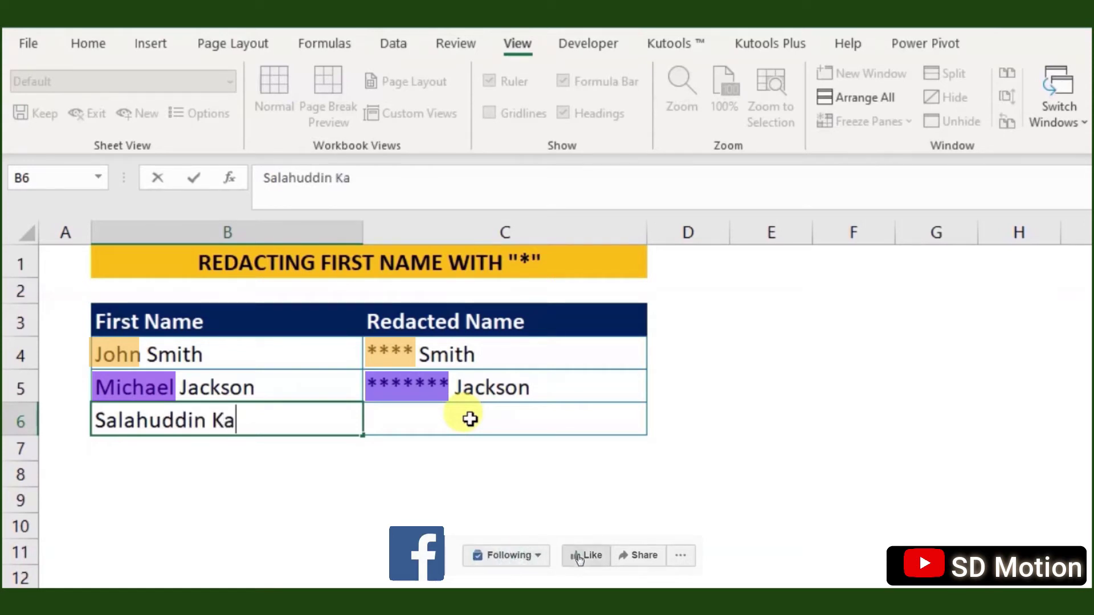
text(zi)
click(470, 420)
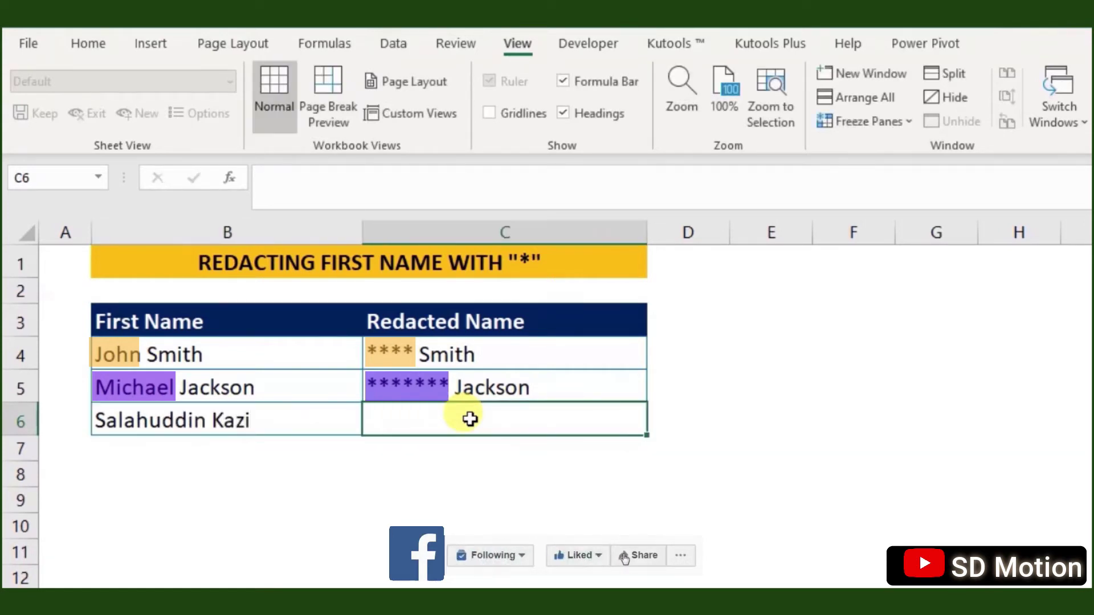
click(566, 376)
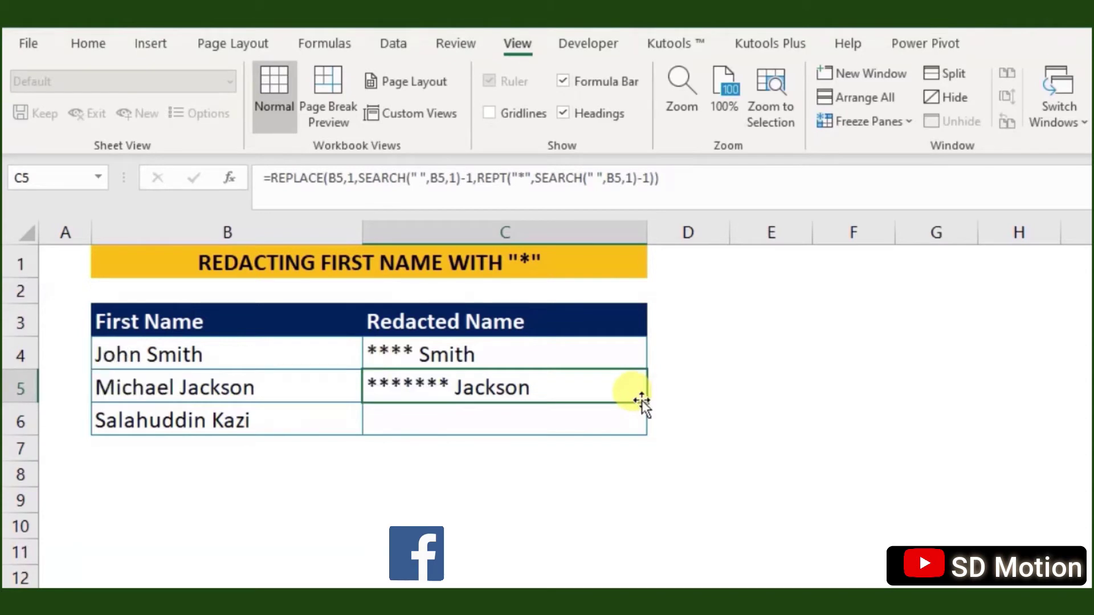
drag(642, 399, 640, 429)
click(467, 580)
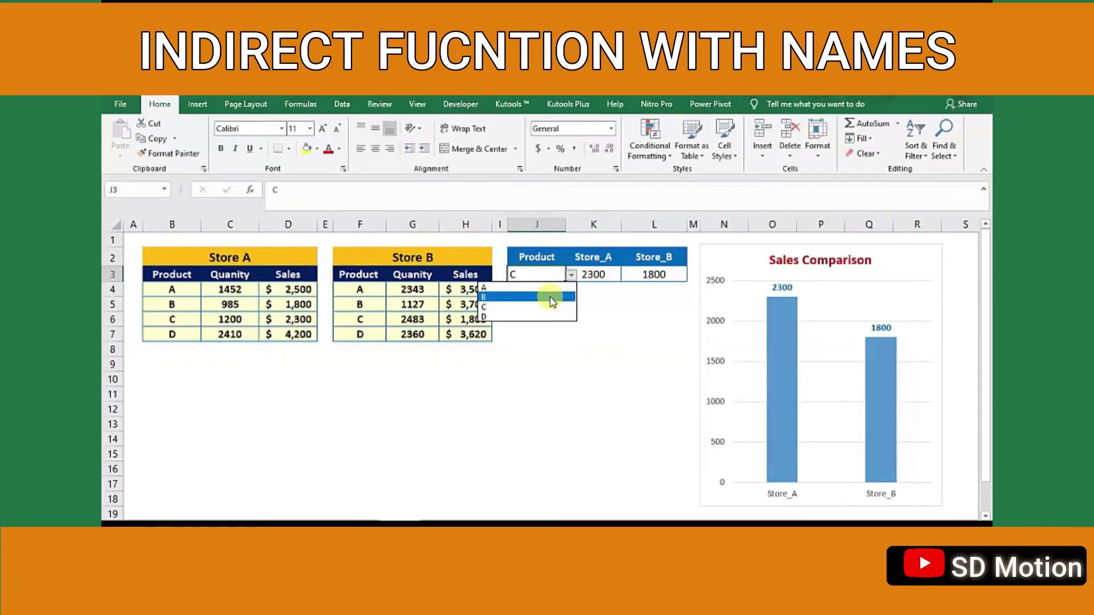
Switch J3's product to B, then D, then A, giving 2500 versus 3500.
click(551, 296)
click(570, 274)
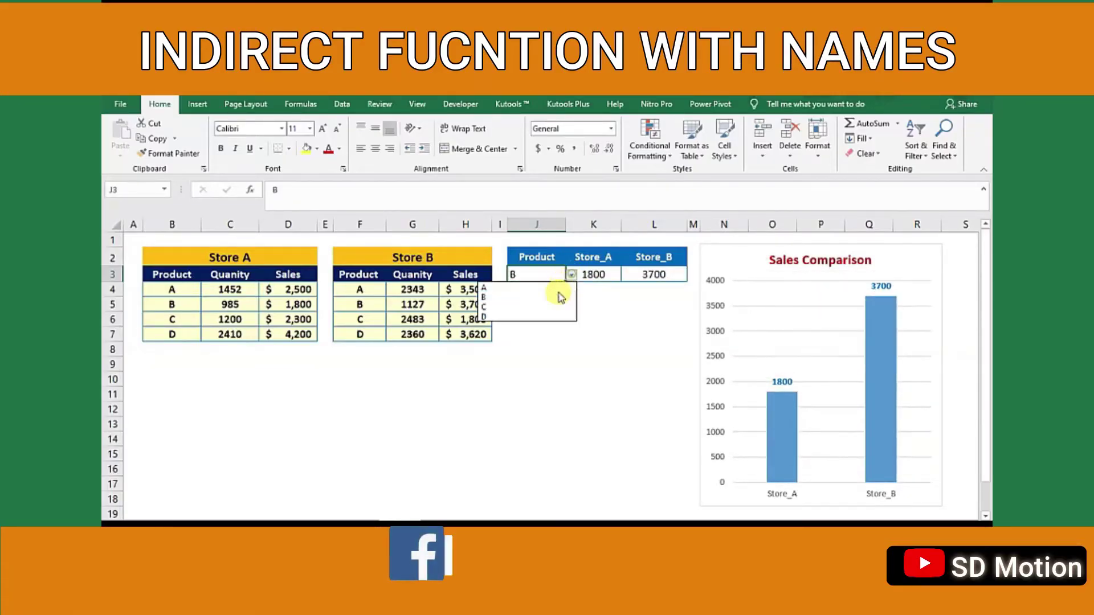
click(554, 317)
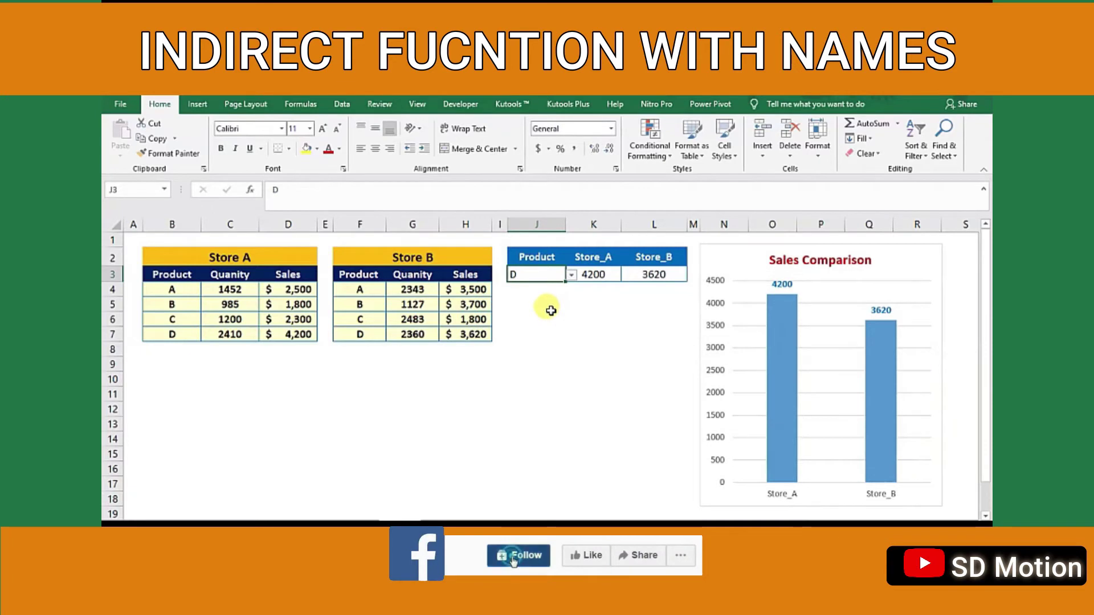
click(571, 274)
click(551, 287)
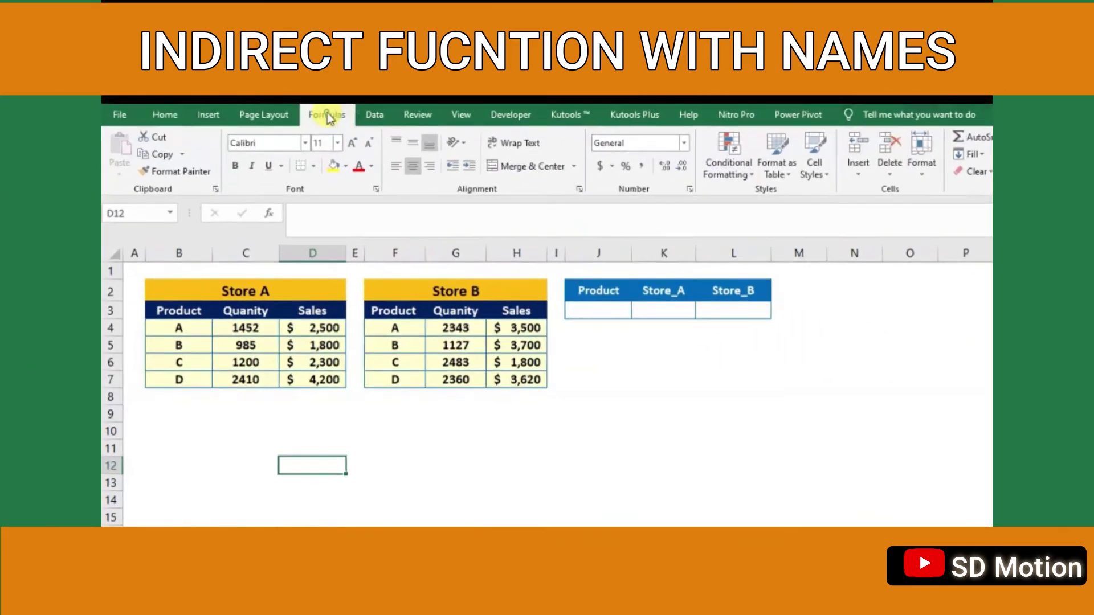
Define the name Store_A referring to the Store A table $B$3:$D$7.
click(301, 101)
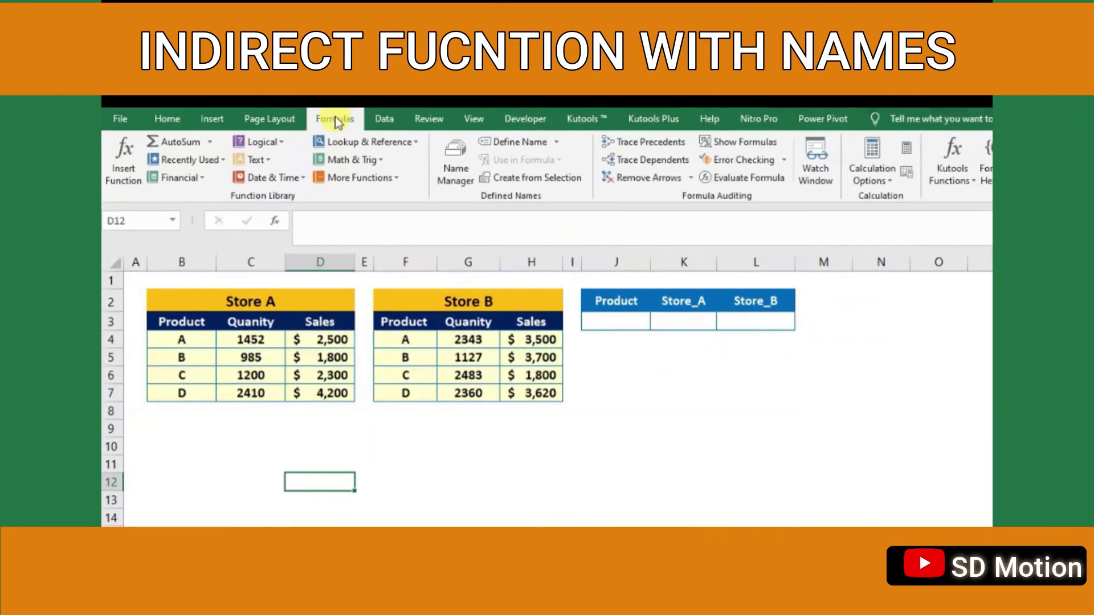
click(521, 142)
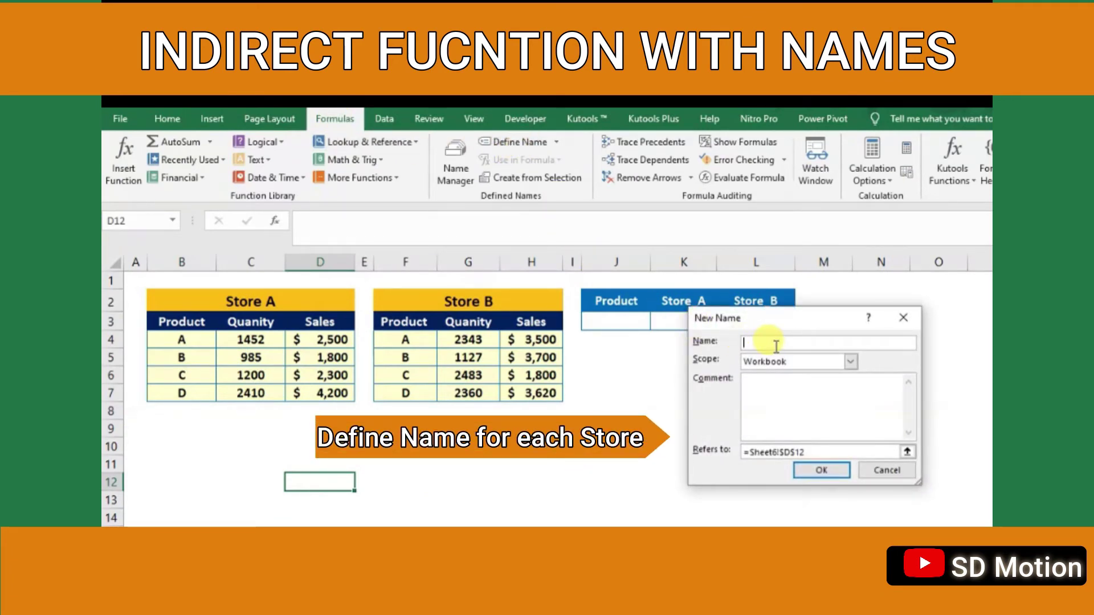
text(Store)
text(_A)
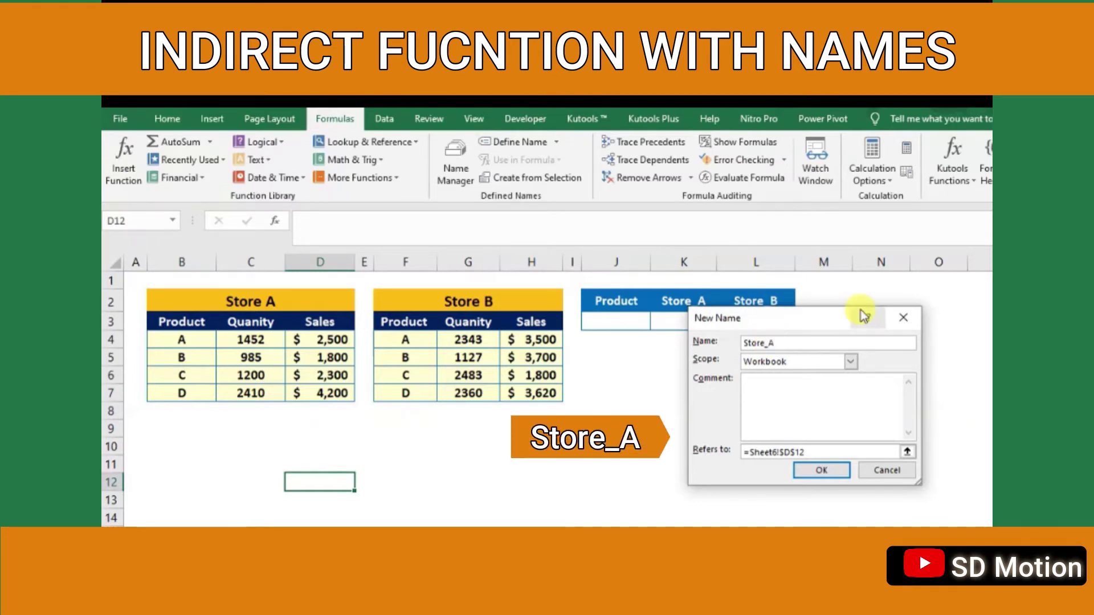
click(907, 454)
mouse_move(173, 322)
mouse_down()
mouse_move(326, 364)
mouse_move(336, 390)
mouse_up()
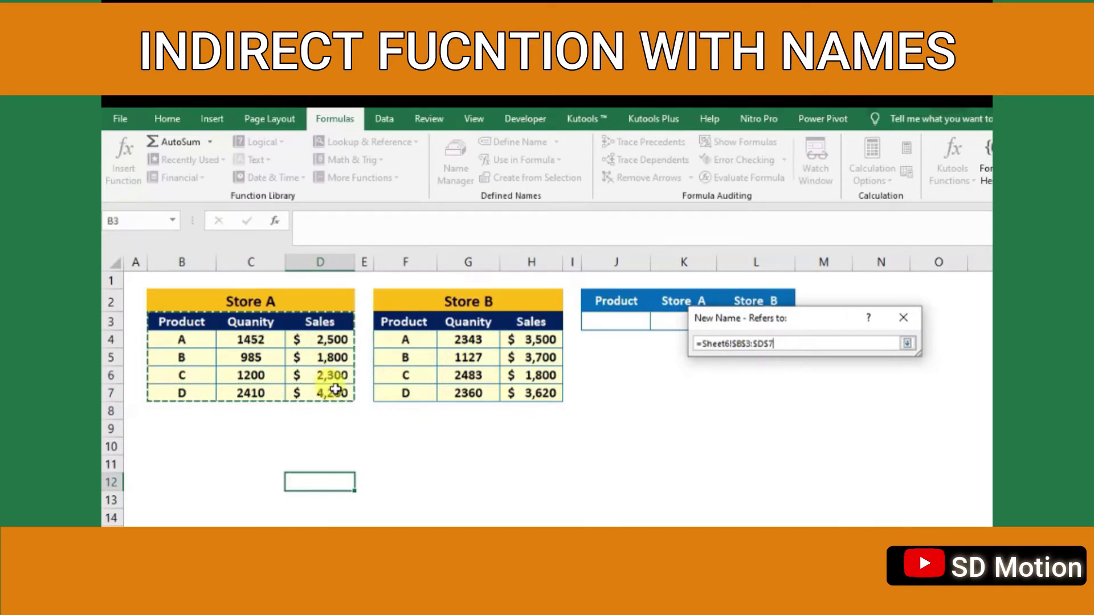
click(810, 469)
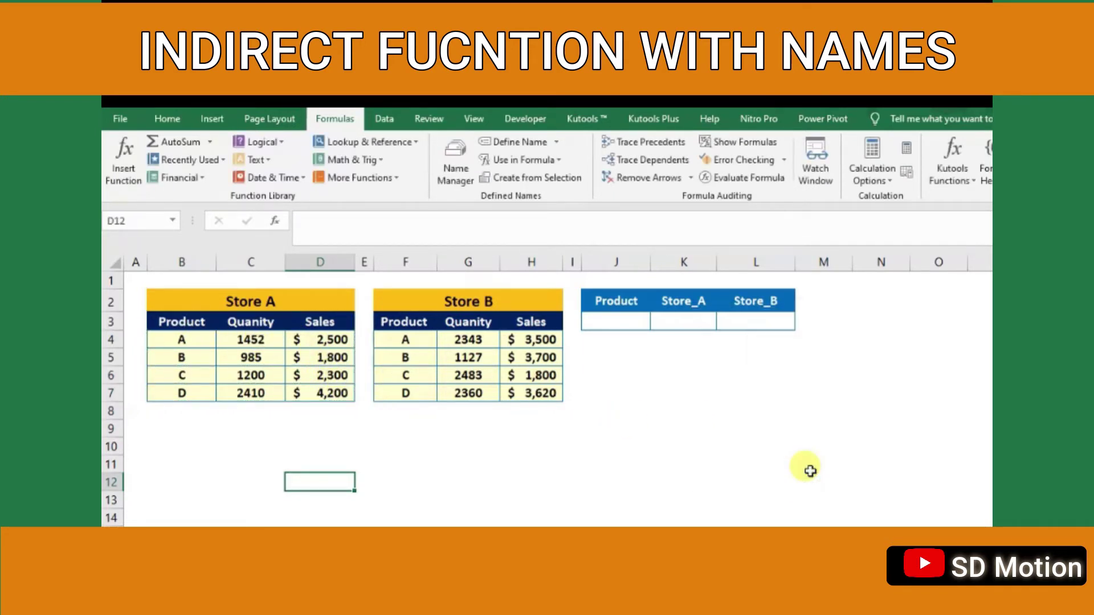
Define Store_B referring to $F$3:$H$7 and check the lookup headers match both names.
click(518, 144)
text(Store_)
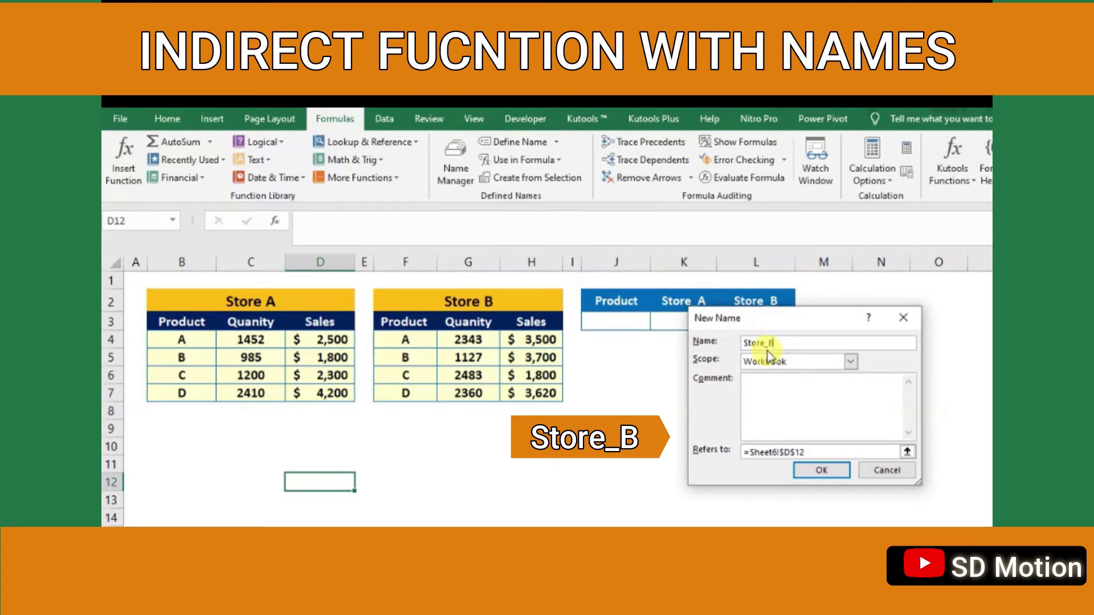
text(B)
click(907, 450)
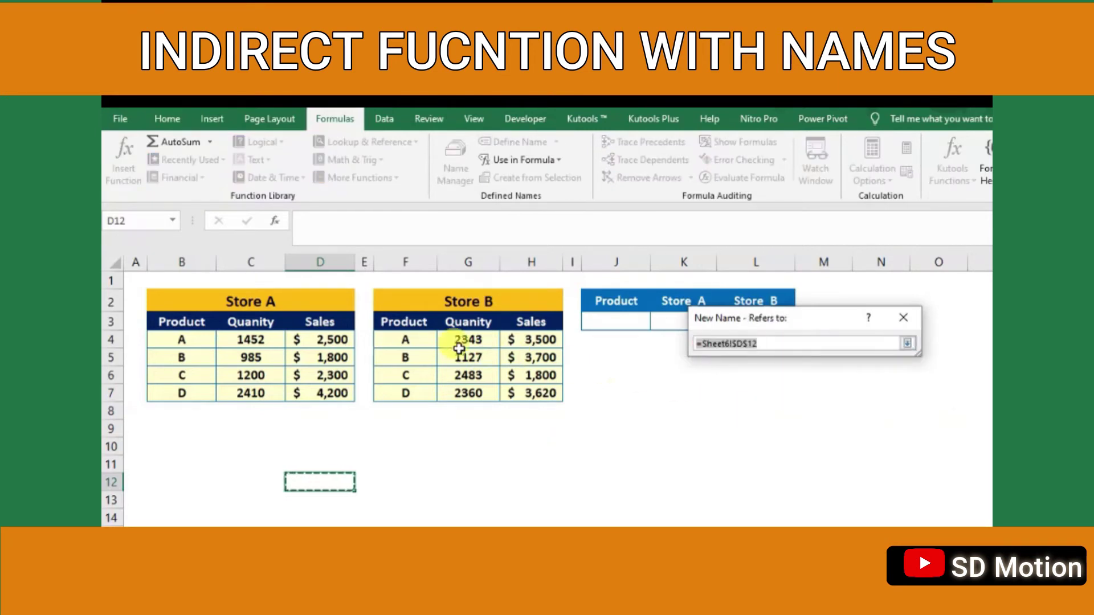
drag(393, 322, 536, 391)
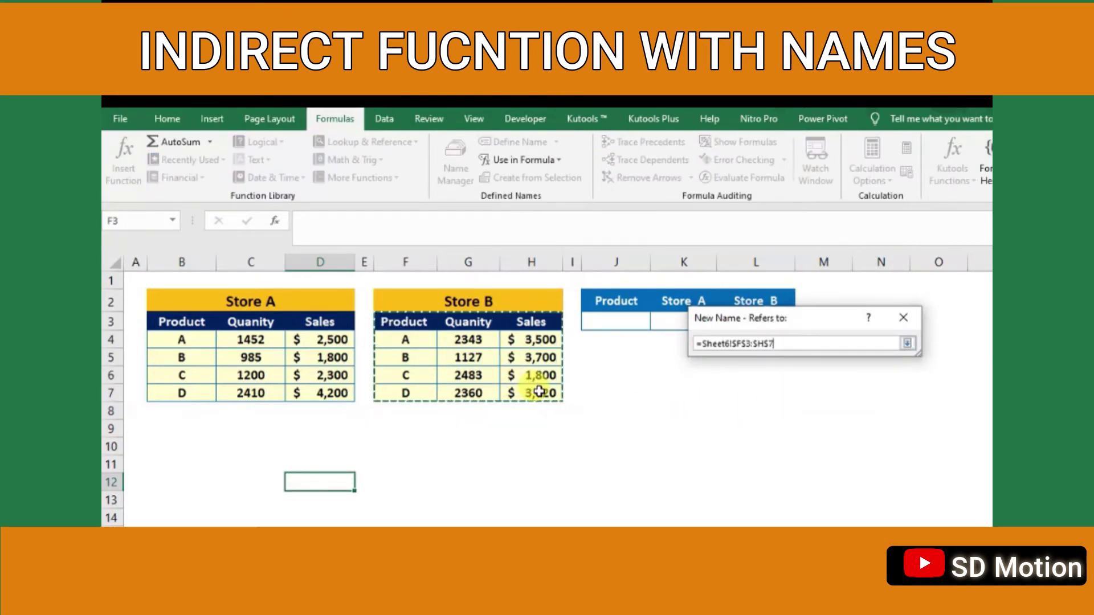
key(Return)
click(819, 468)
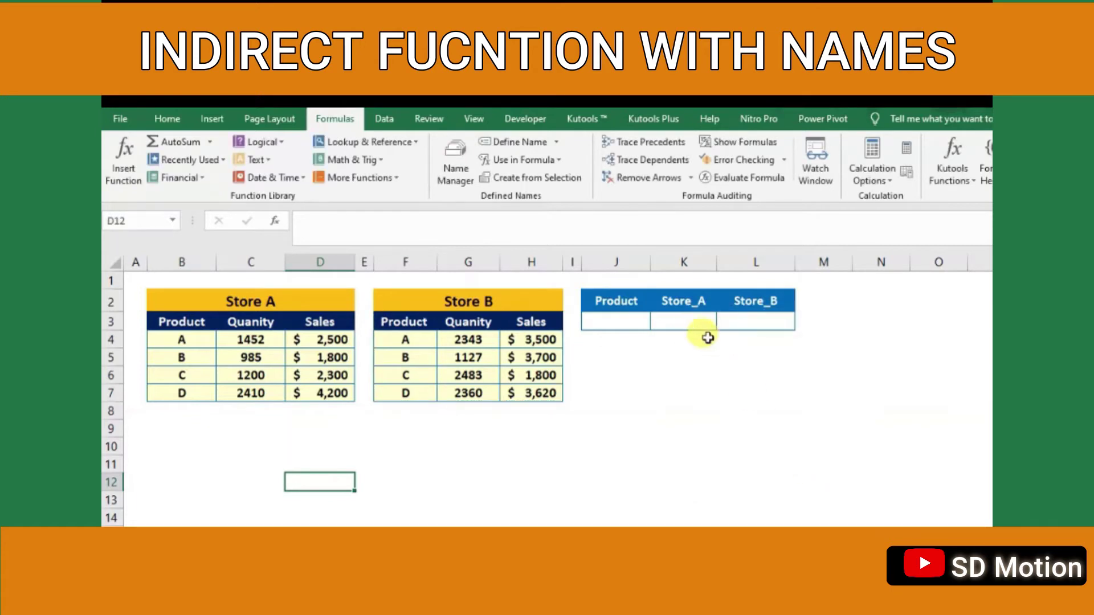
click(699, 301)
click(763, 308)
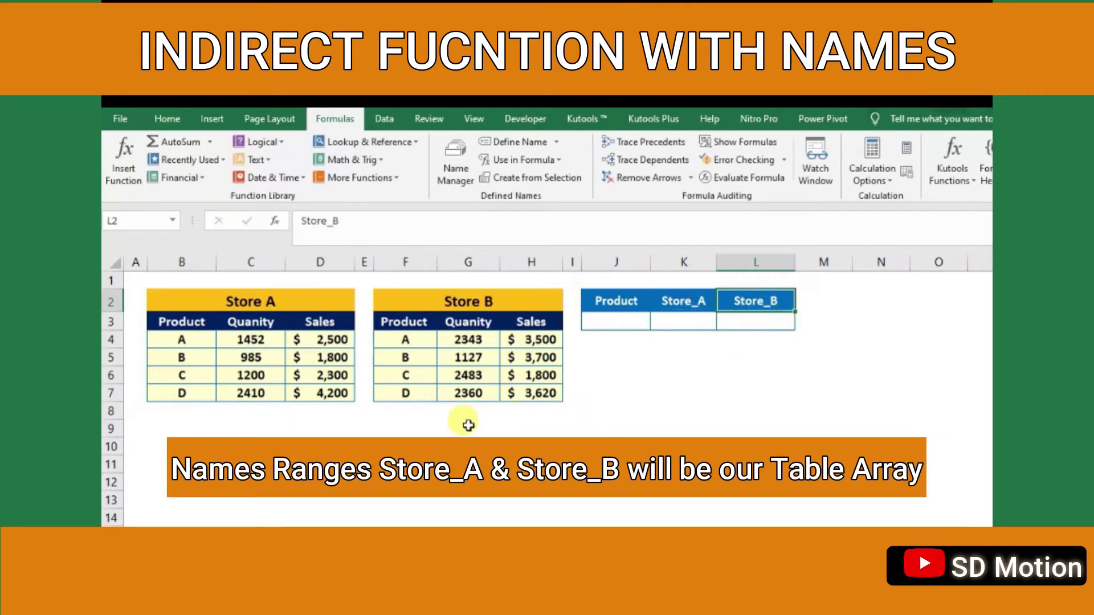
click(603, 324)
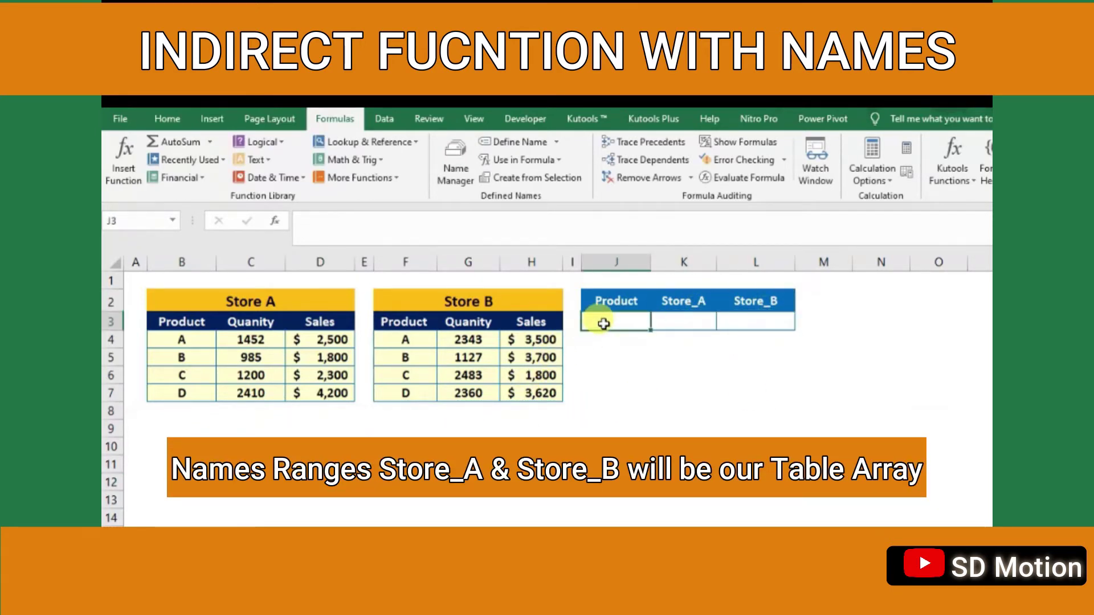
Add a List data validation to J3 with source =$B$4:$B$7.
click(384, 118)
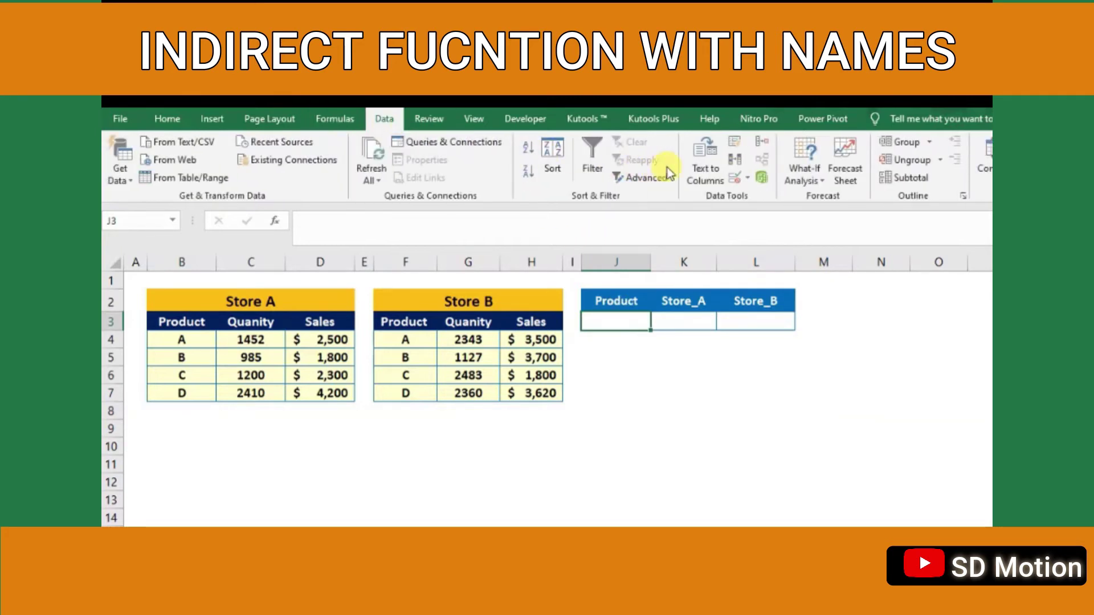
click(735, 179)
click(783, 362)
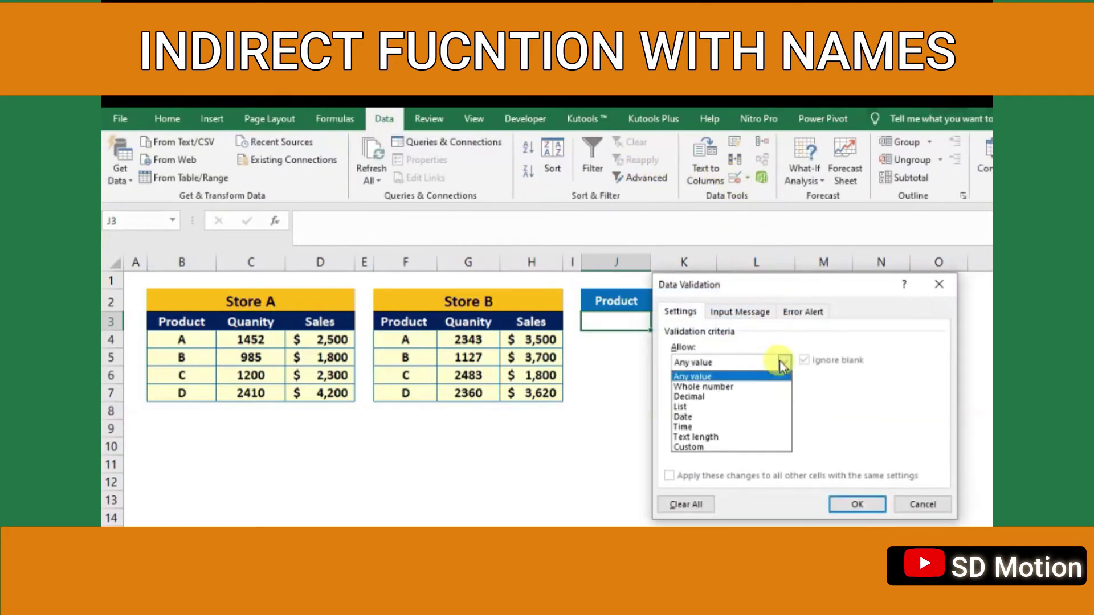
click(761, 405)
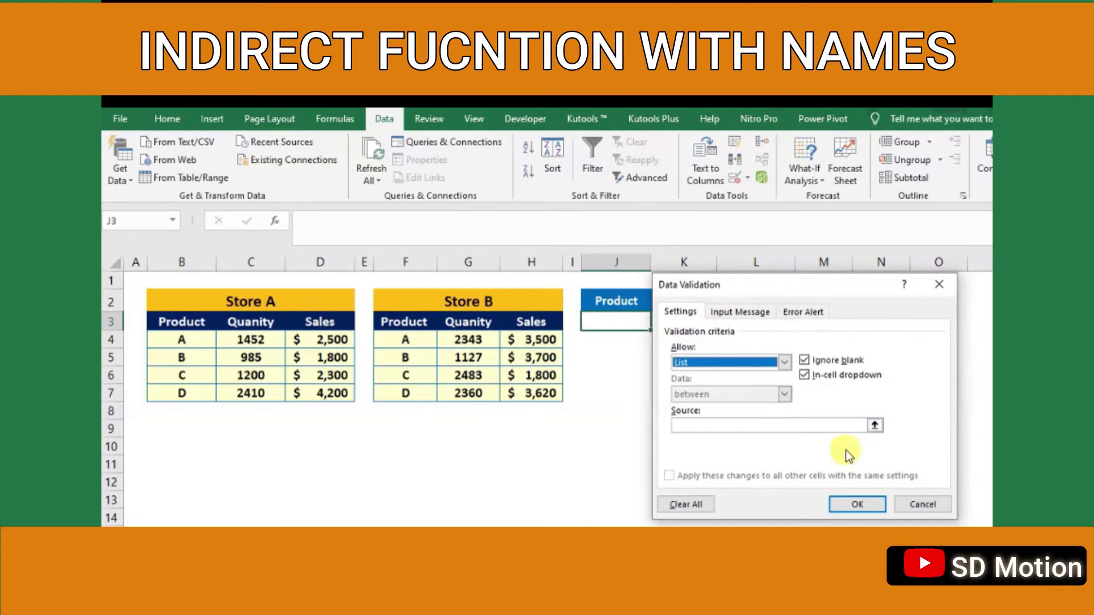
click(878, 424)
drag(200, 339, 203, 397)
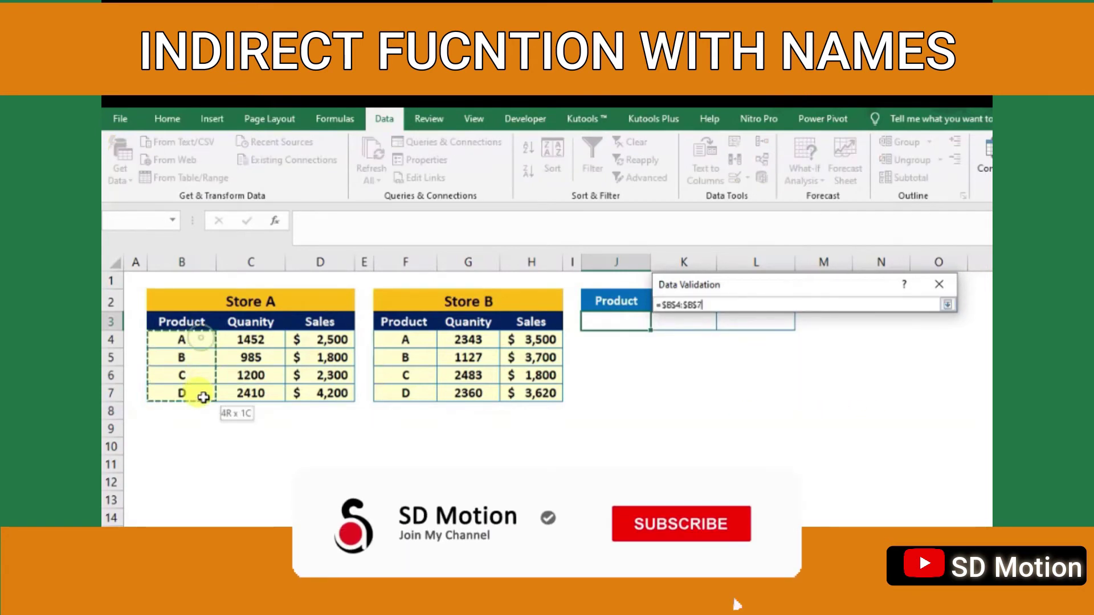
key(Return)
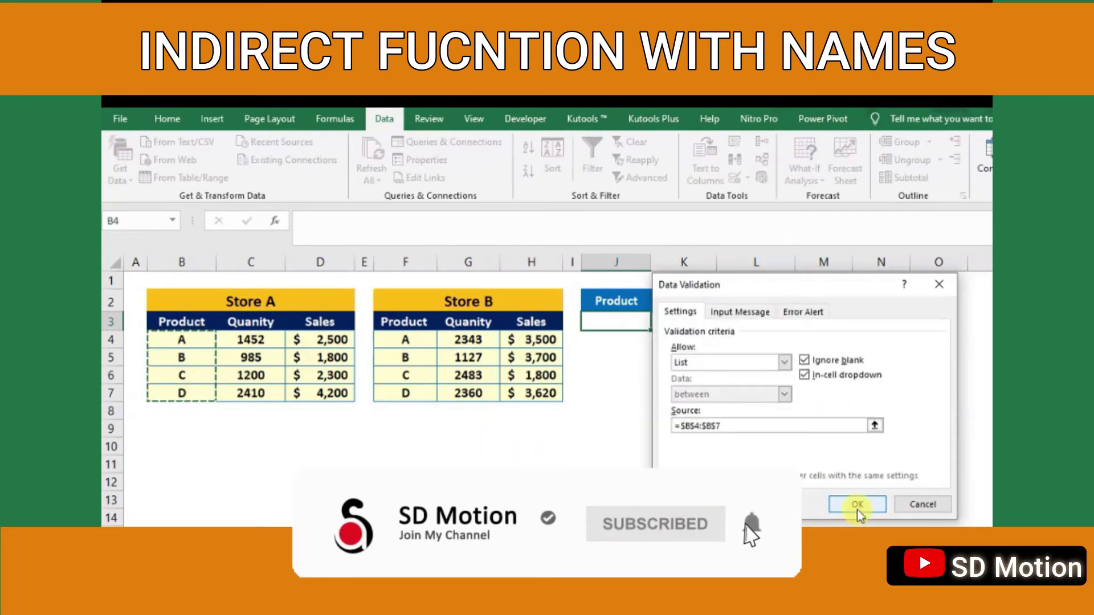
click(858, 505)
Choose product A in J3 and locate Store A and Store B sales for it.
click(655, 326)
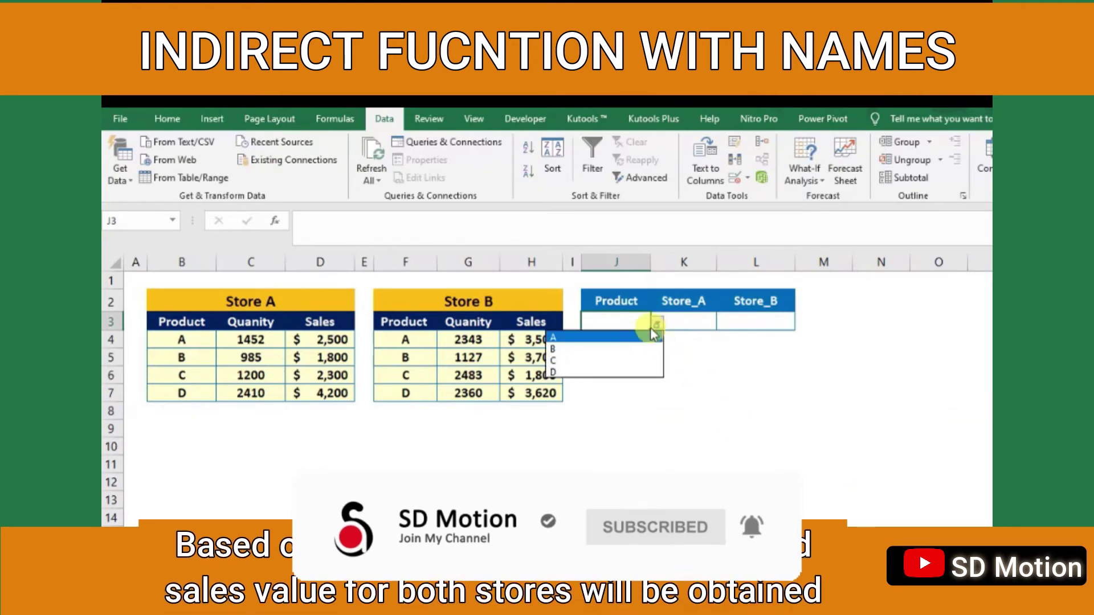
click(654, 336)
click(692, 321)
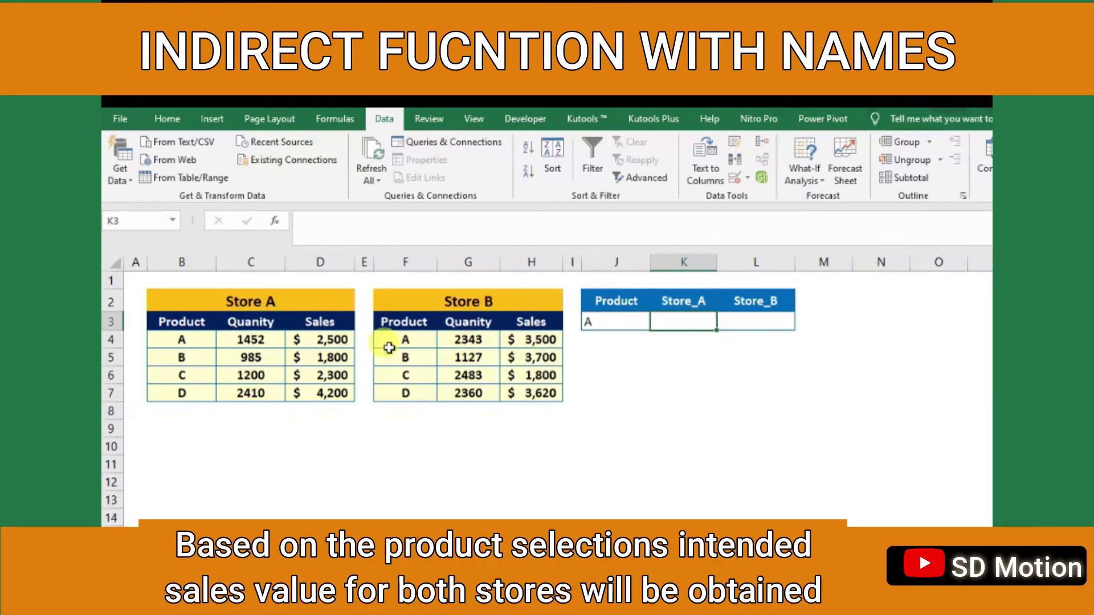
click(336, 340)
click(739, 321)
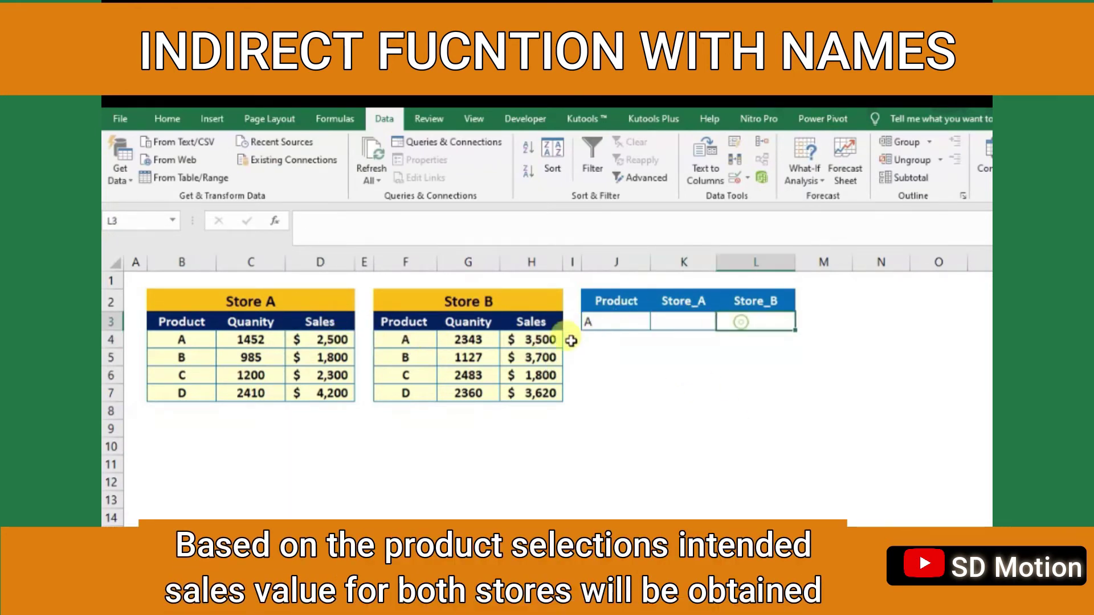
click(538, 340)
click(693, 323)
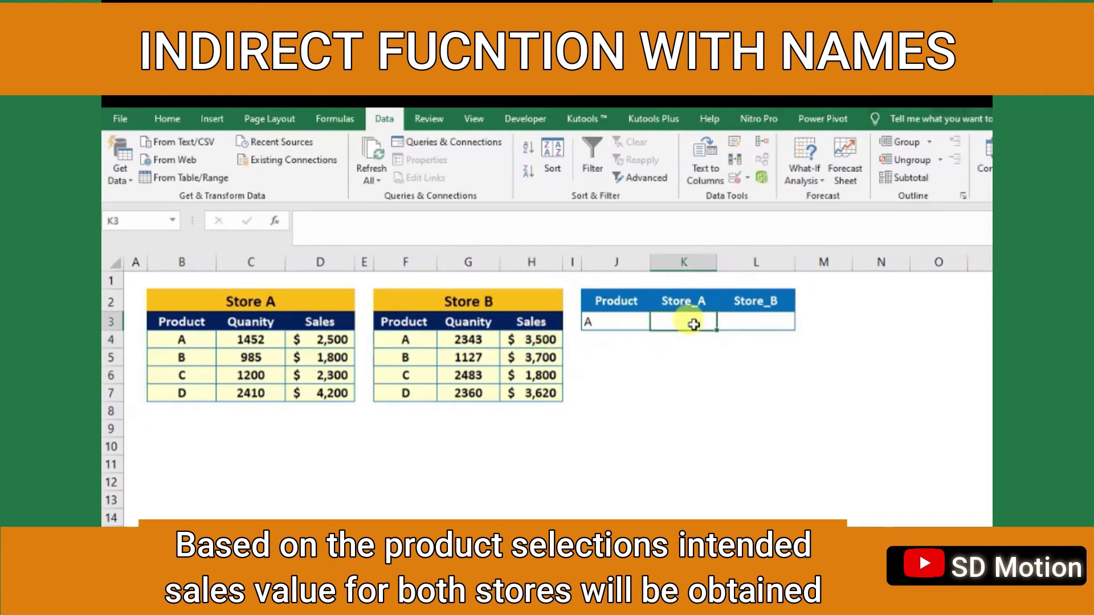
In K3, begin a VLOOKUP on the absolute $J$3 with an INDIRECT table argument.
text(=)
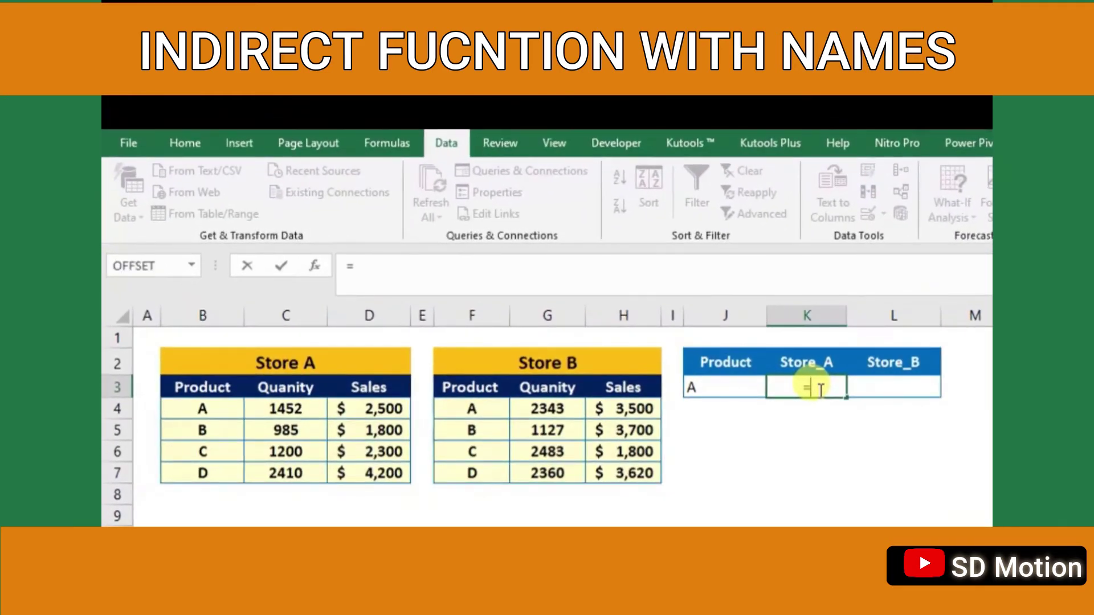
text(vloo)
key(Tab)
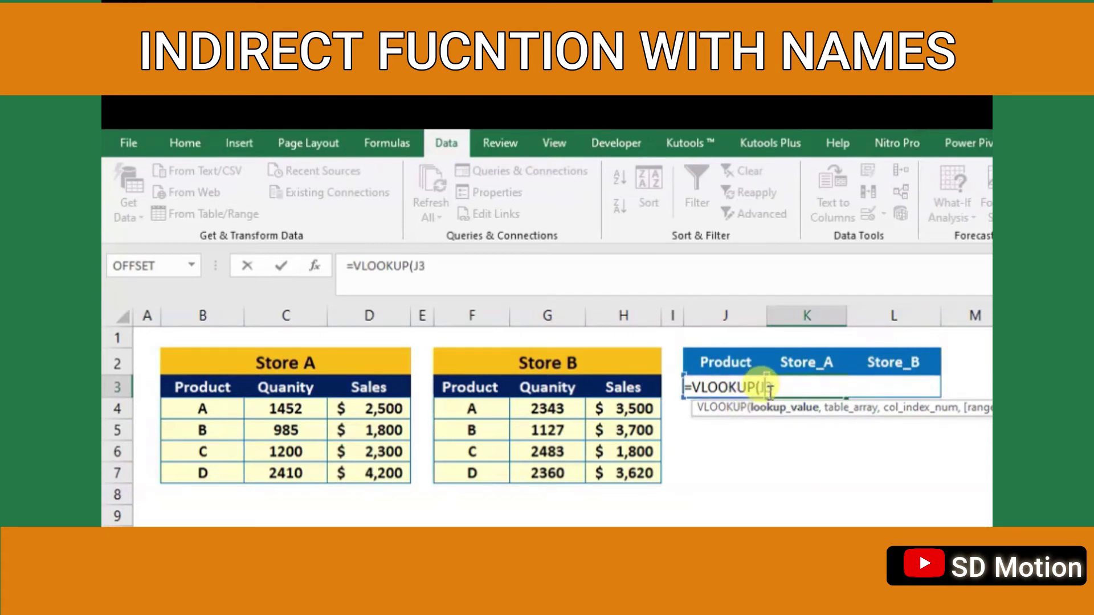
key(F4)
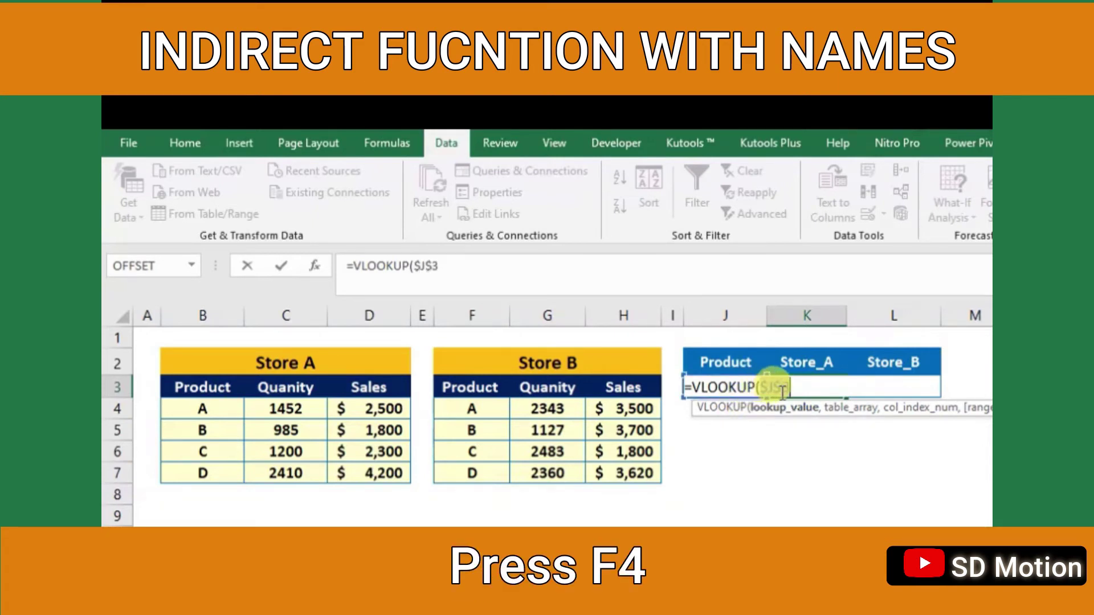
text(,)
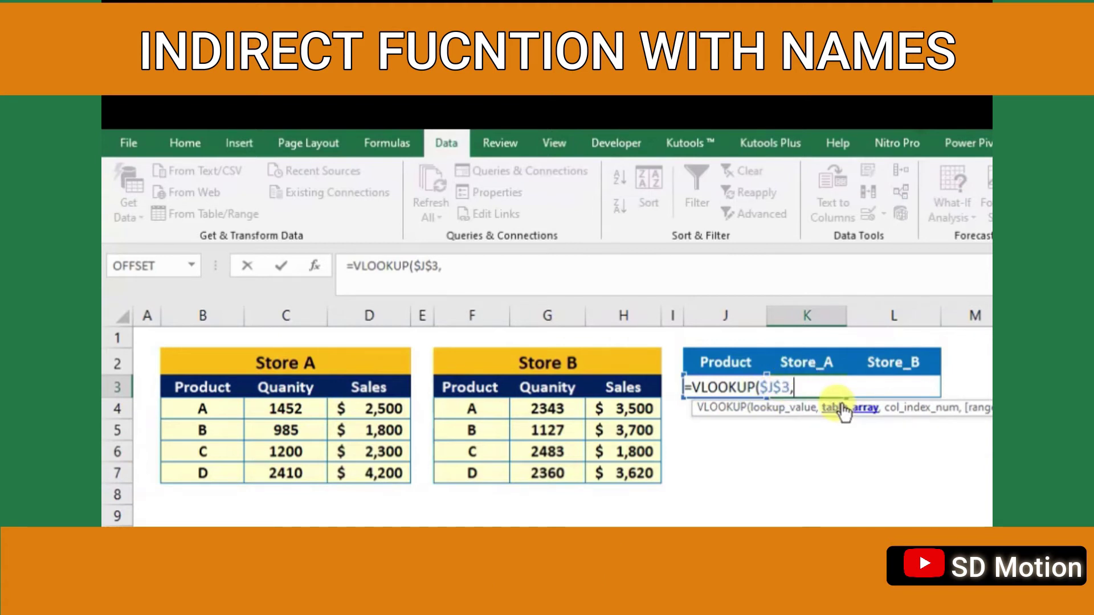
text(ind)
text(ir)
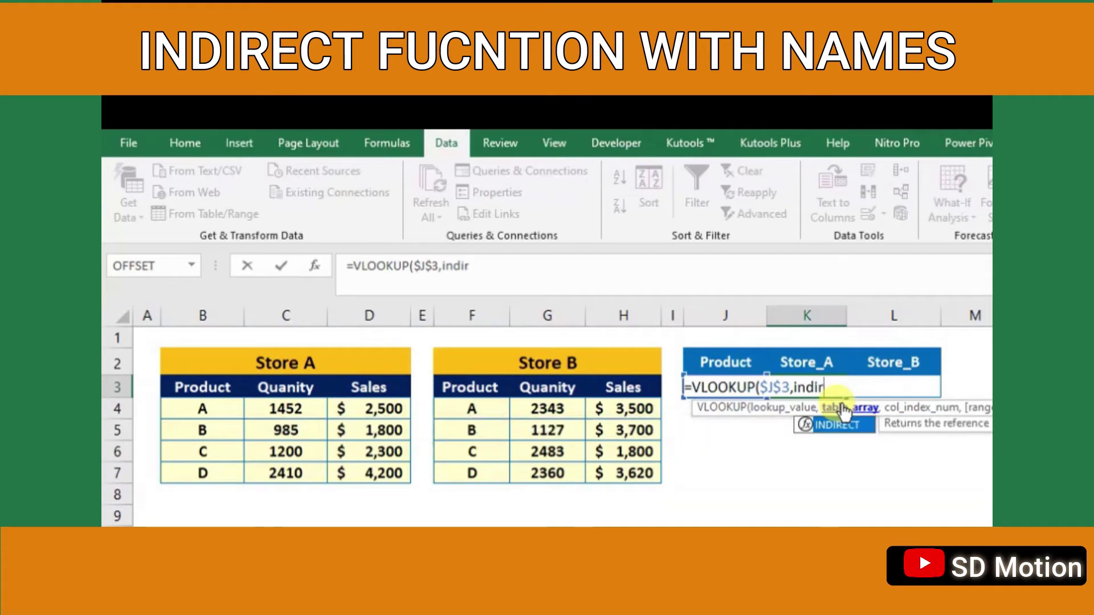
key(Tab)
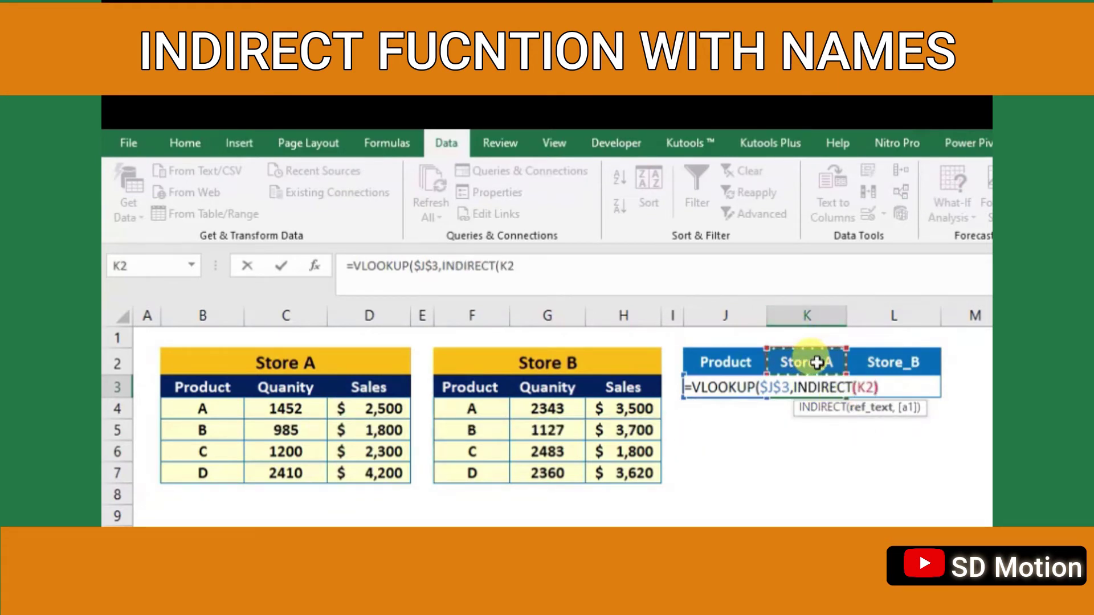
Finish K3 as =VLOOKUP($J$3,INDIRECT(K2),3,FALSE) so it returns 2500.
text(),3)
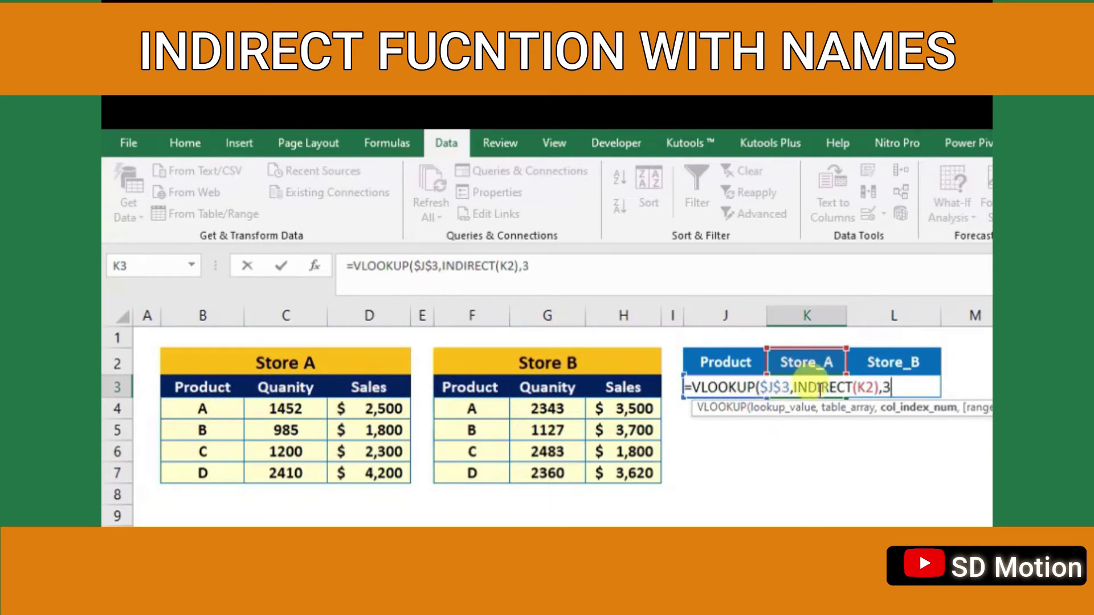
text(,fa)
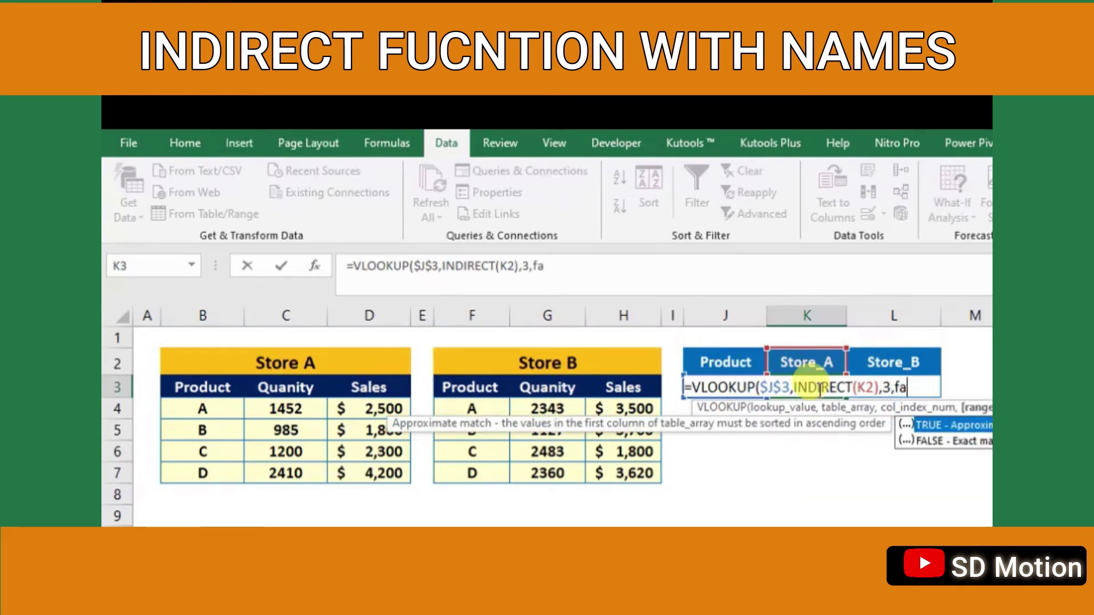
key(Down)
key(Tab)
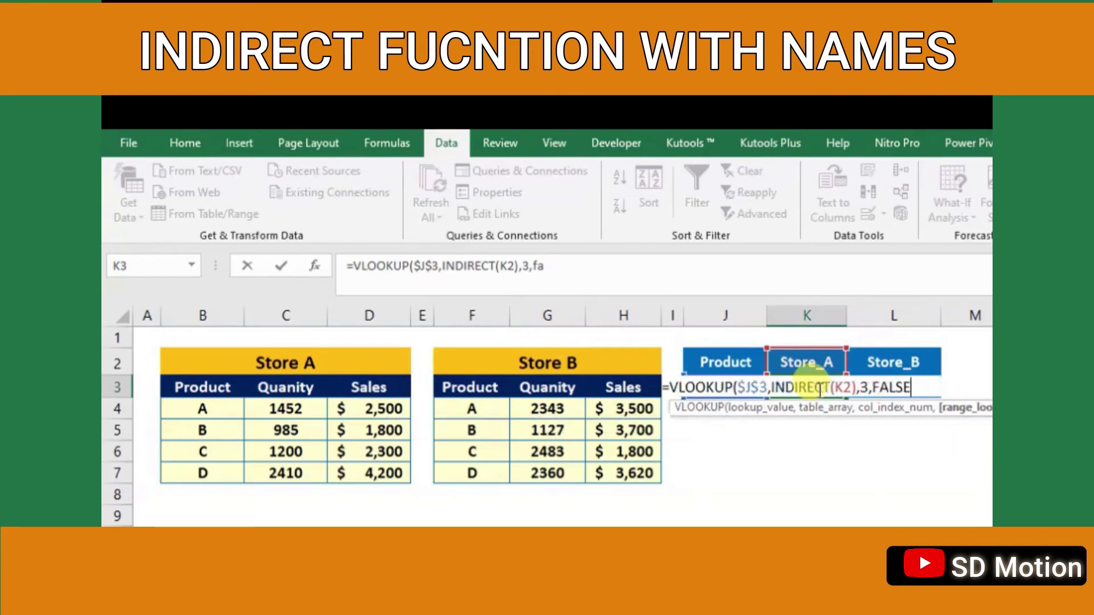
text())
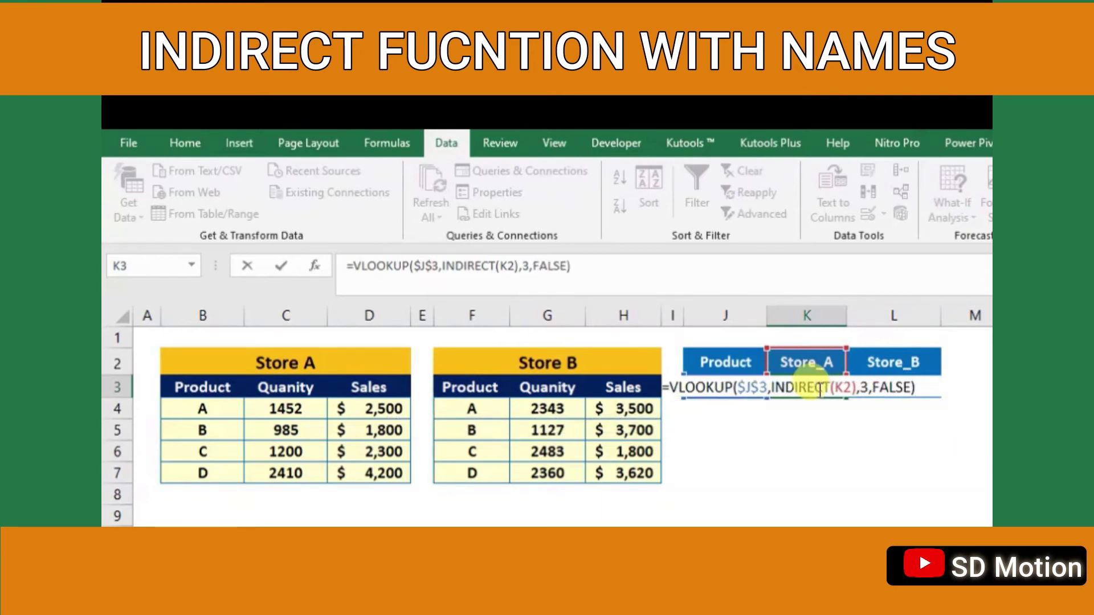
key(Return)
click(716, 390)
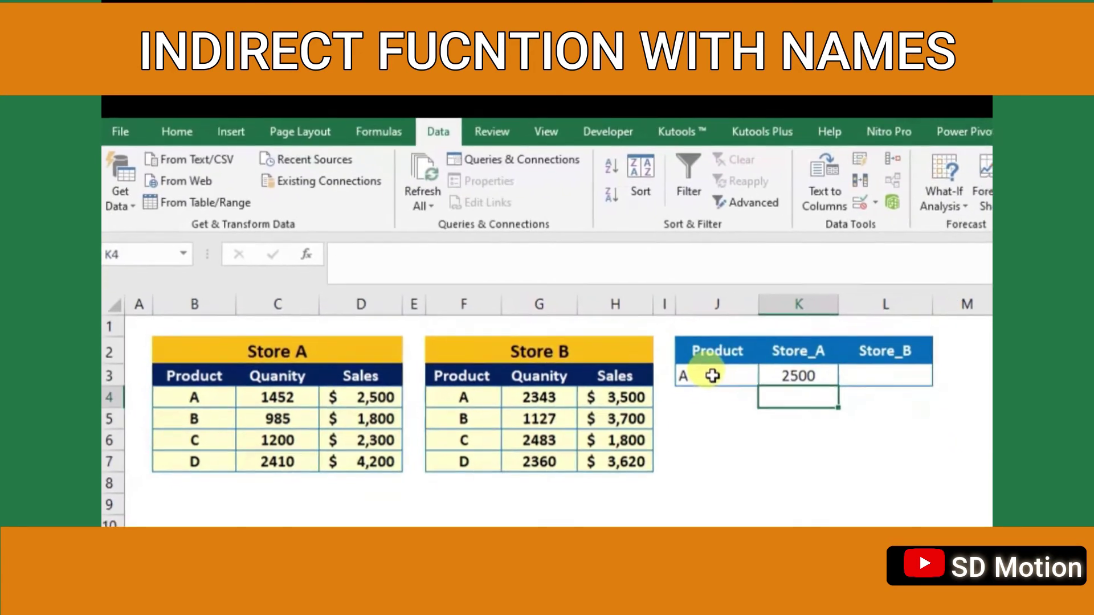
Copy the K3 lookup into L3 for Store_B and verify product B against both store tables.
click(755, 365)
click(712, 402)
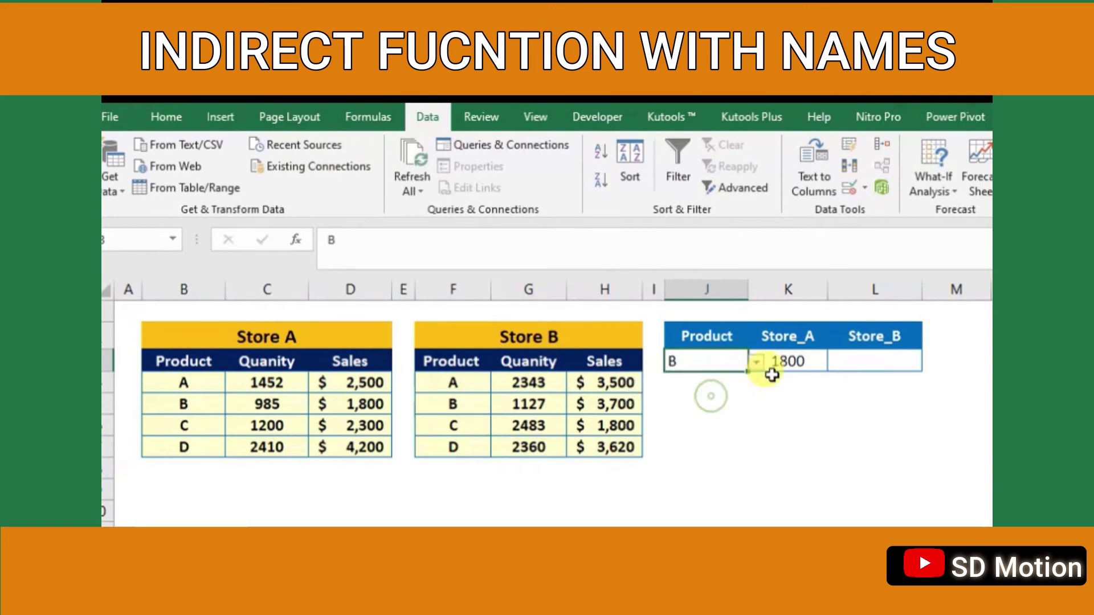
click(786, 361)
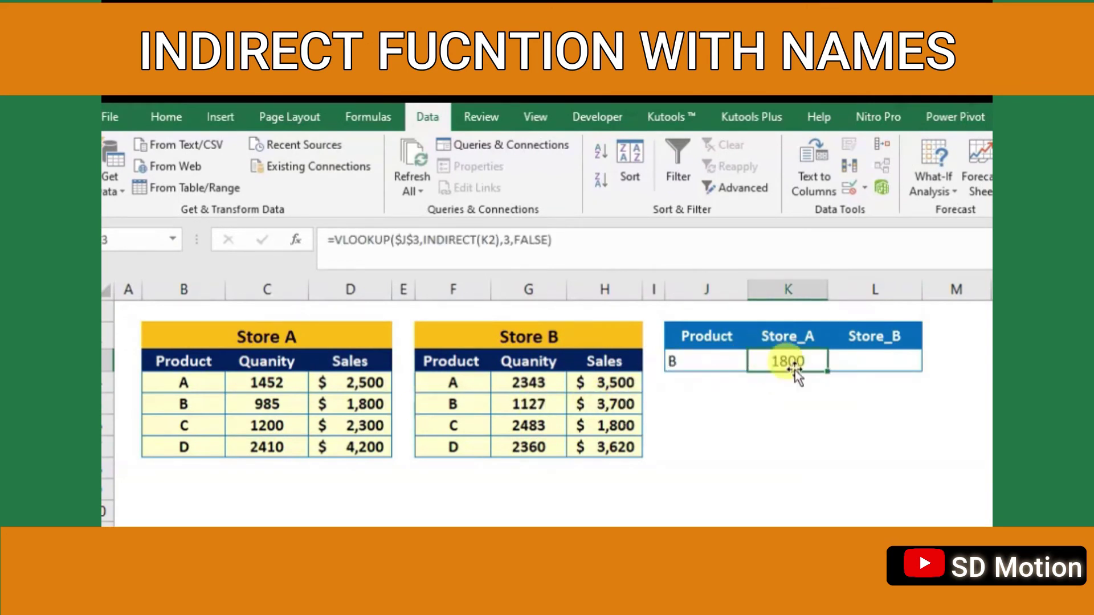
drag(827, 371, 886, 367)
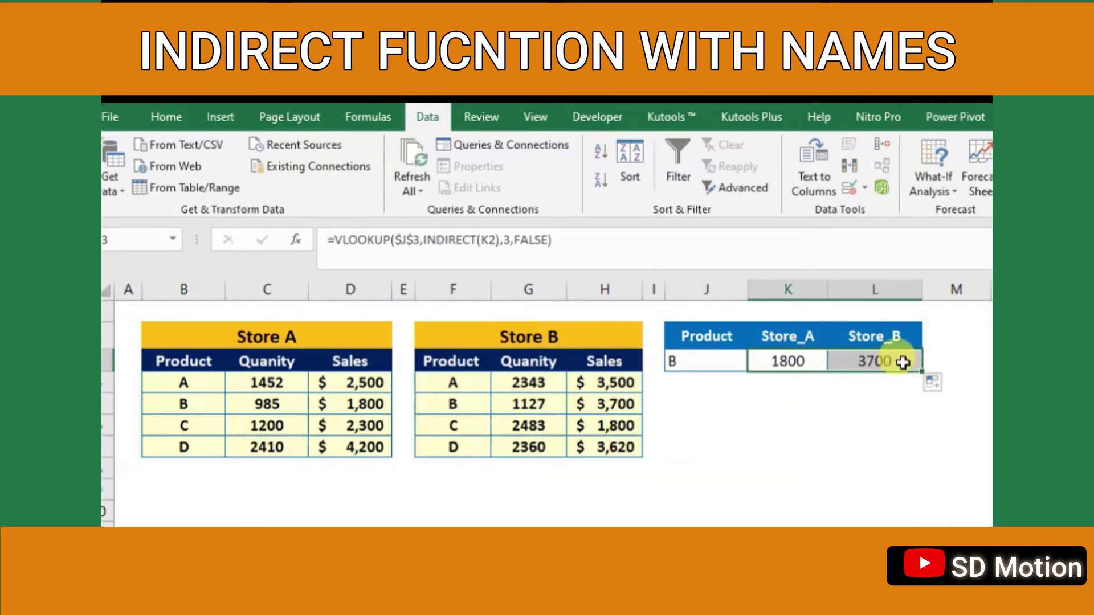
click(637, 406)
click(360, 406)
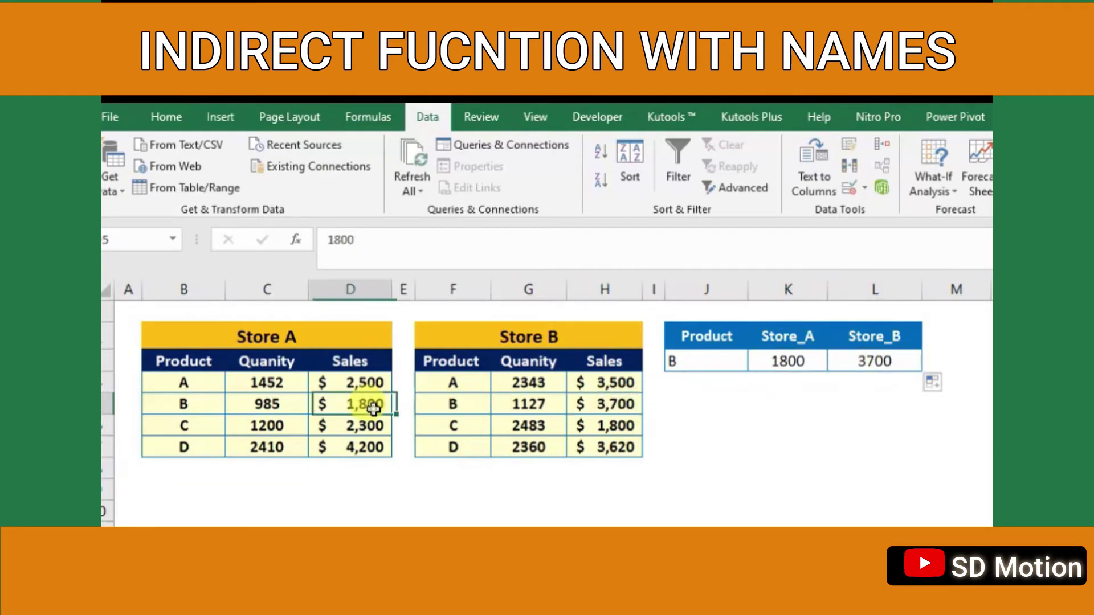
Switch J3 to product C and compare K3 and L3 with the Store A and B tables.
click(689, 361)
click(755, 362)
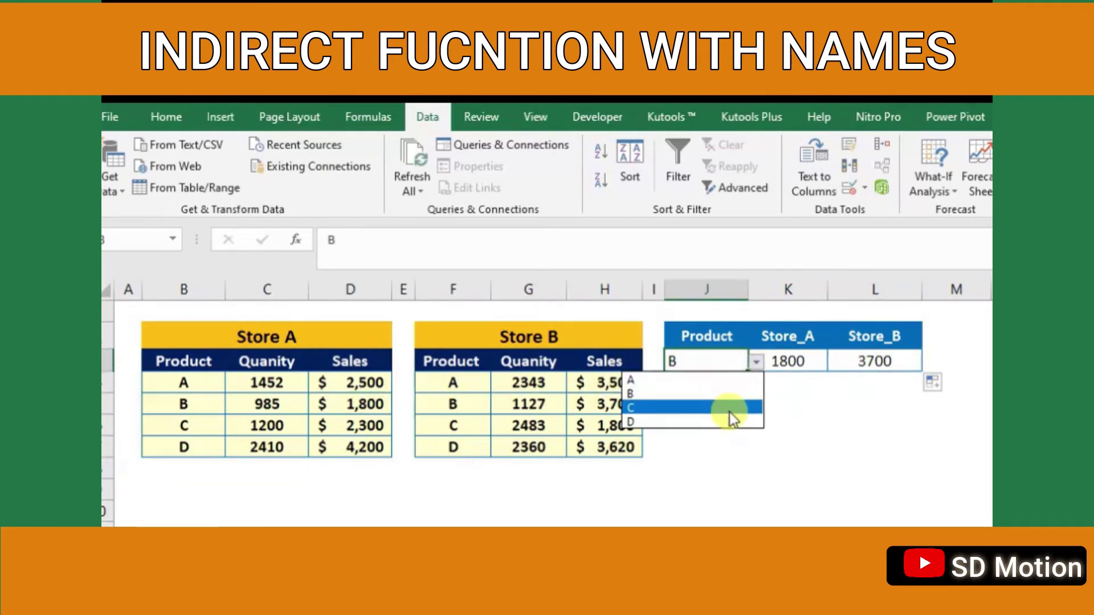
click(733, 414)
click(805, 361)
click(869, 361)
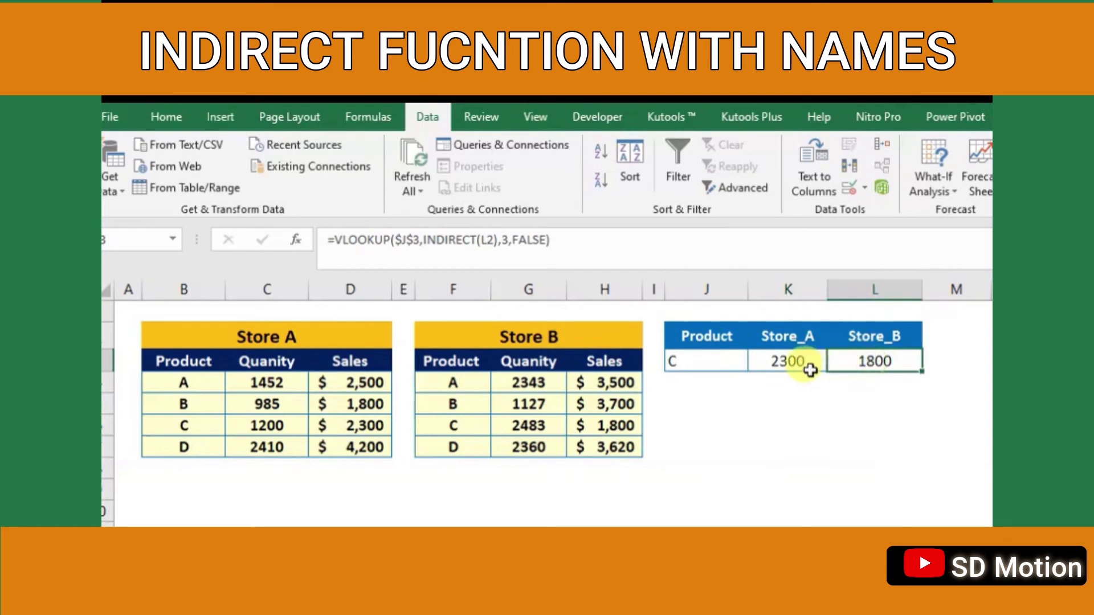
click(354, 437)
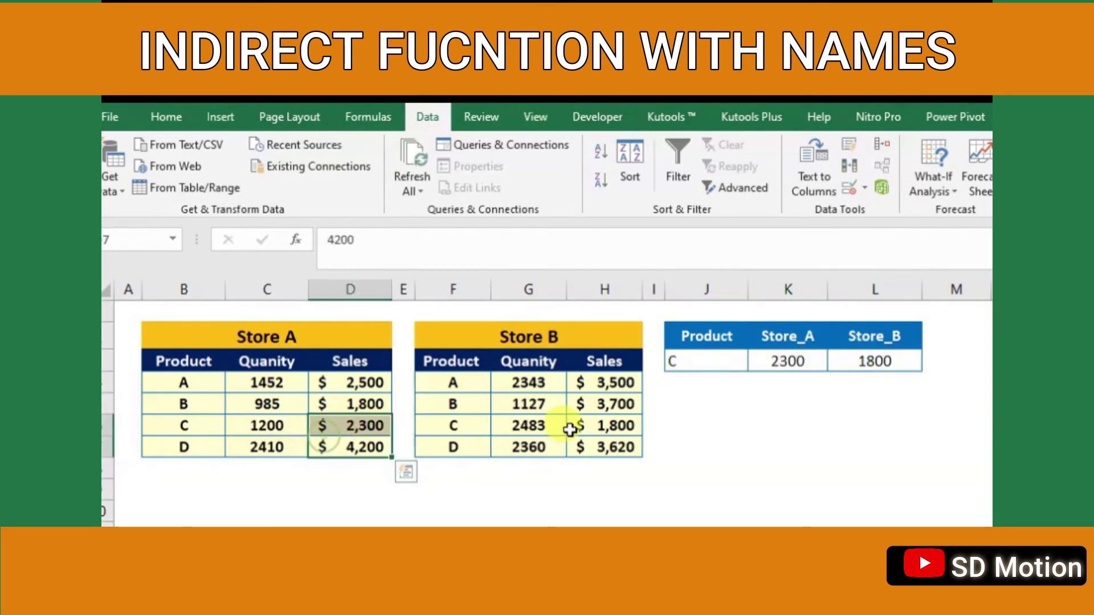
click(604, 422)
Switch J3 to product D, giving 4200 for Store_A and 3620 for Store_B.
click(740, 361)
click(757, 361)
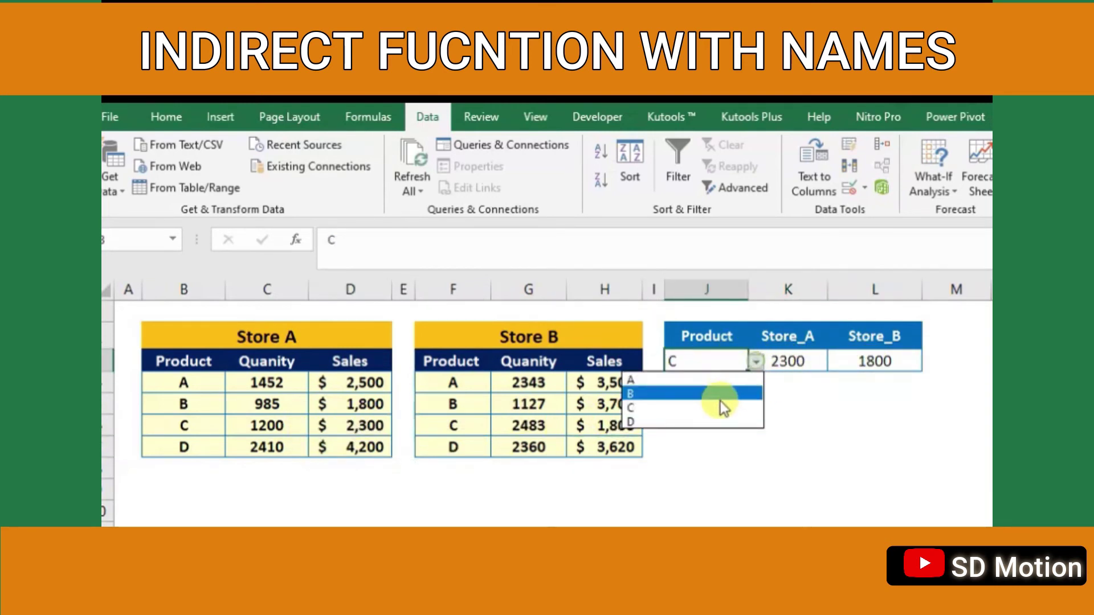
click(712, 420)
Check product D's sales in the Store A and Store B source tables.
click(383, 447)
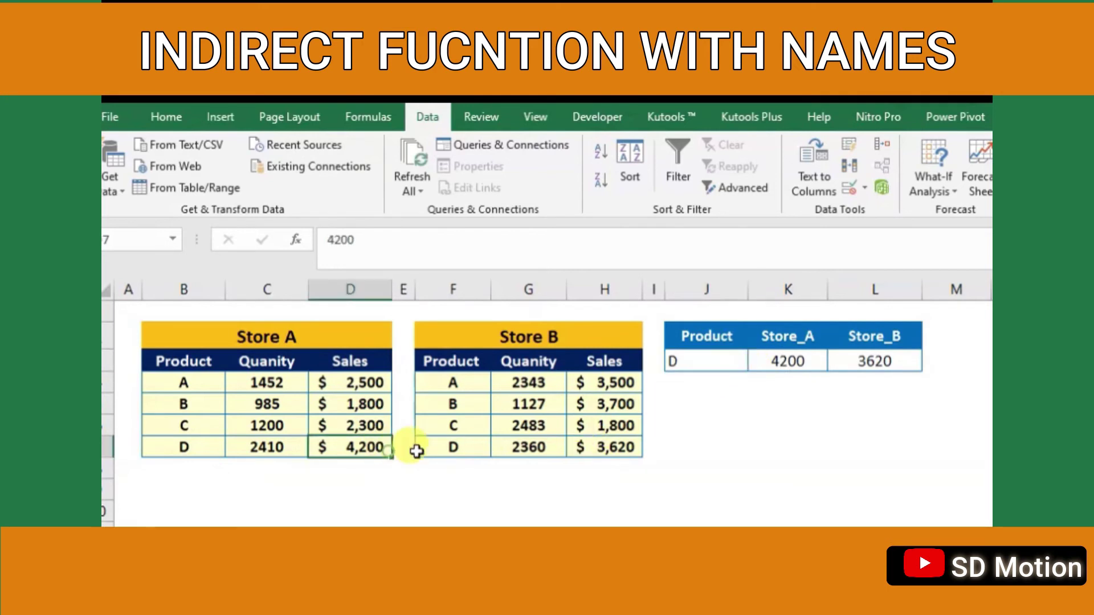
click(605, 446)
click(755, 441)
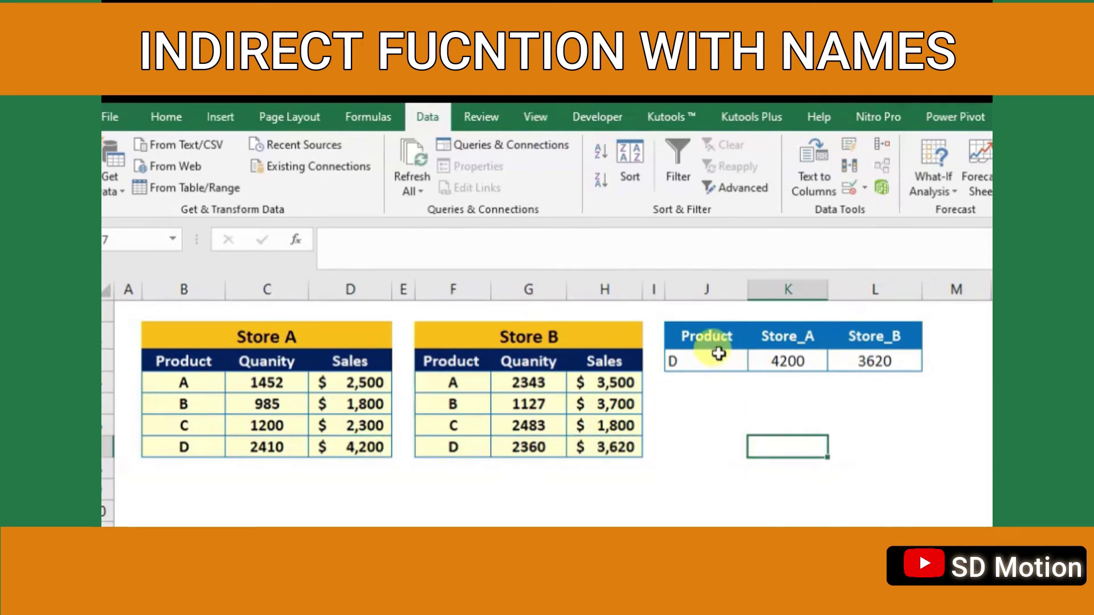
Insert a clustered column chart of K2:L3 and move it right of the lookup table.
drag(766, 336, 886, 359)
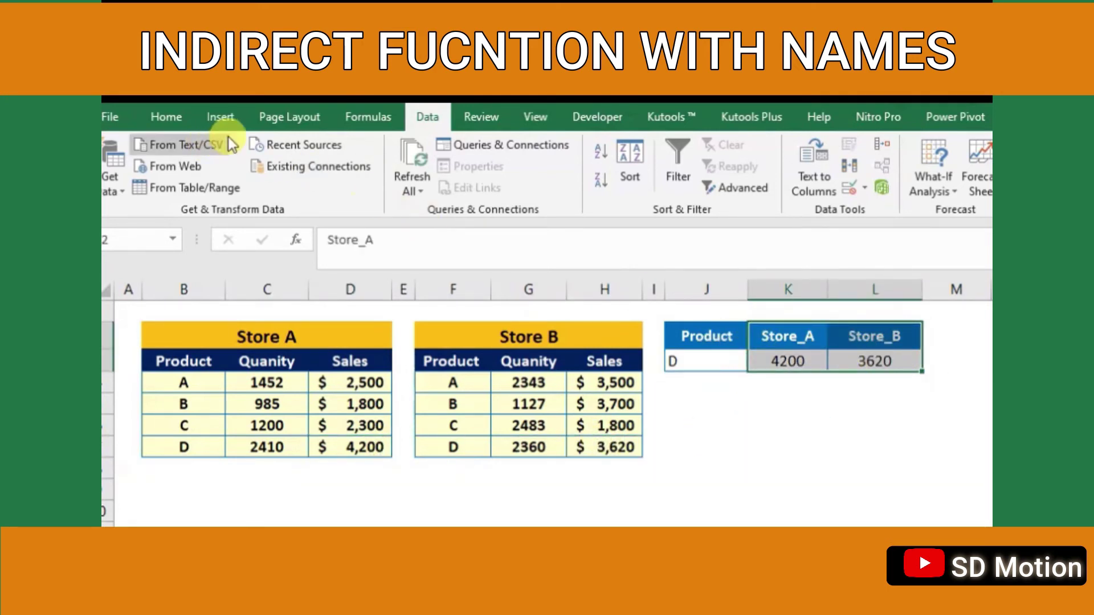
click(234, 117)
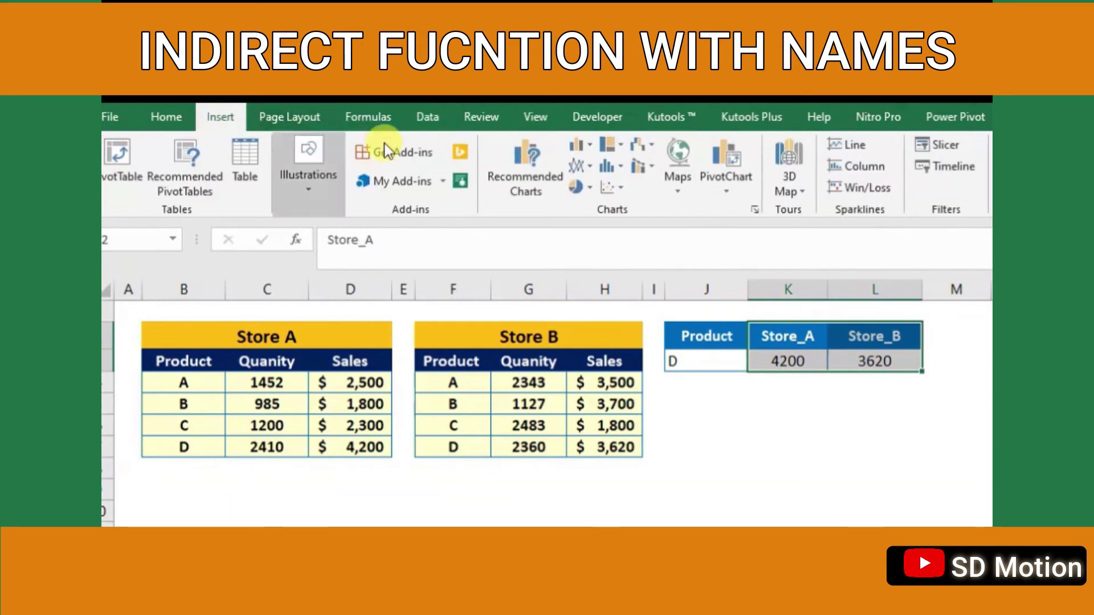
click(590, 154)
click(596, 206)
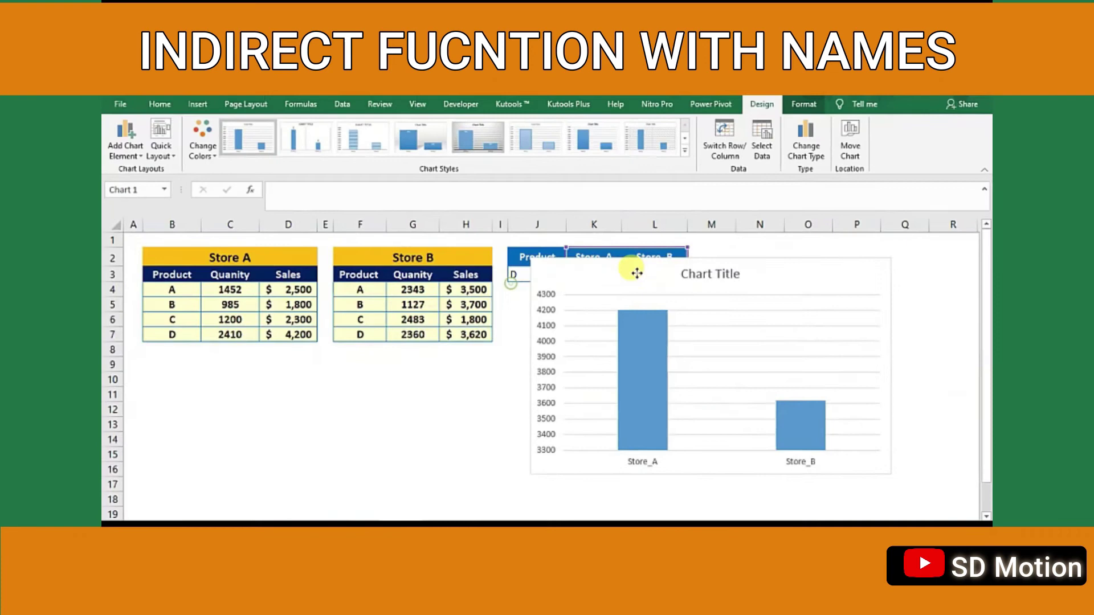
mouse_move(542, 371)
mouse_down()
mouse_move(677, 264)
mouse_move(698, 258)
mouse_up()
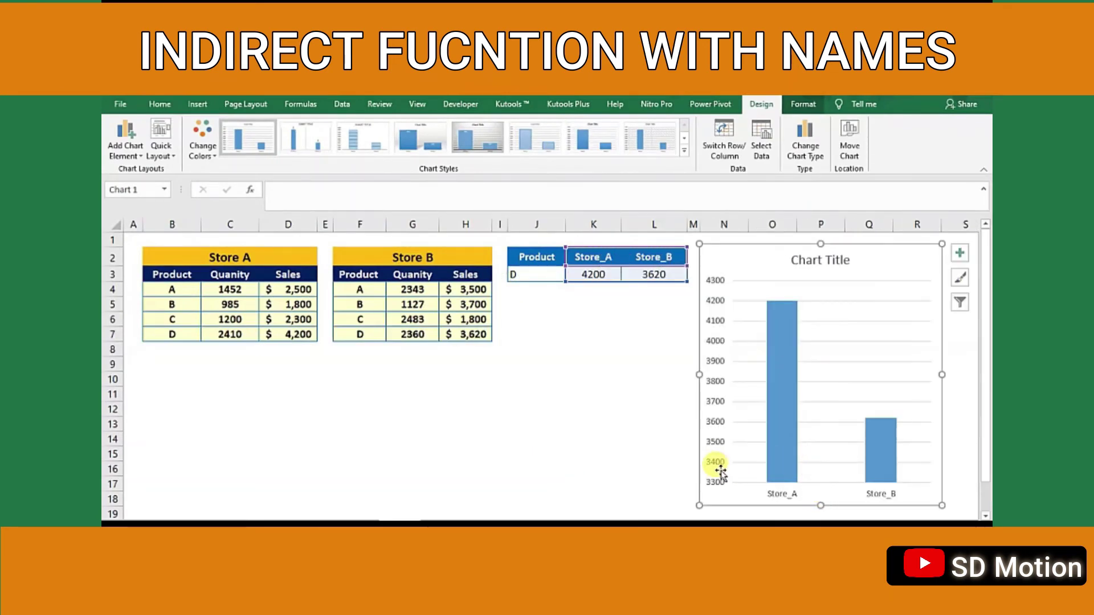
Set the vertical axis minimum to 0 and retitle the chart 'Sales Comparison'.
right_click(719, 472)
click(740, 460)
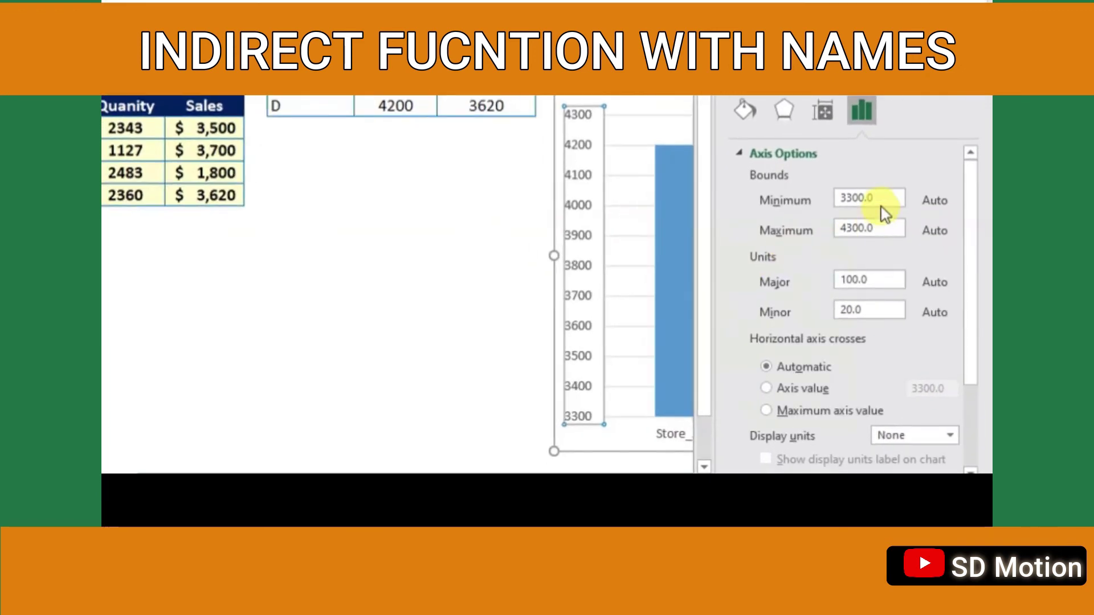
drag(874, 199, 781, 197)
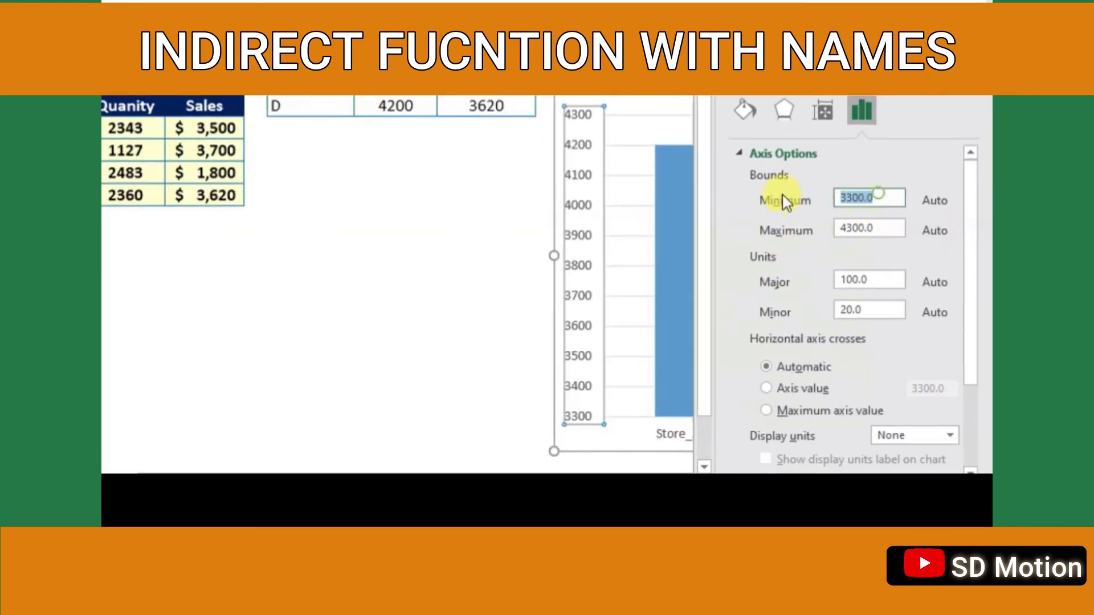
text(0)
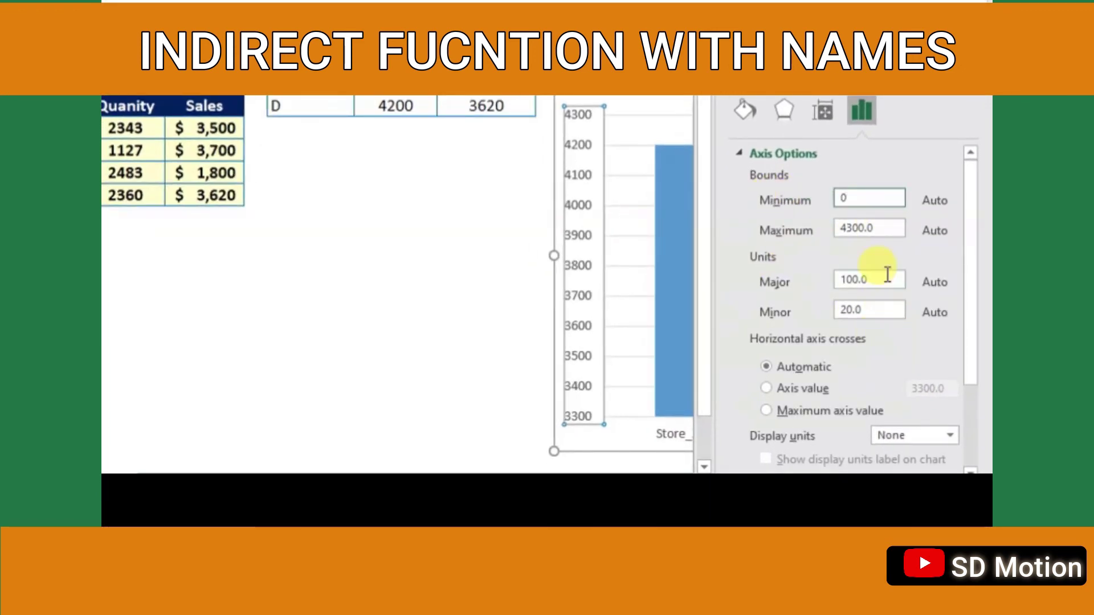
click(887, 274)
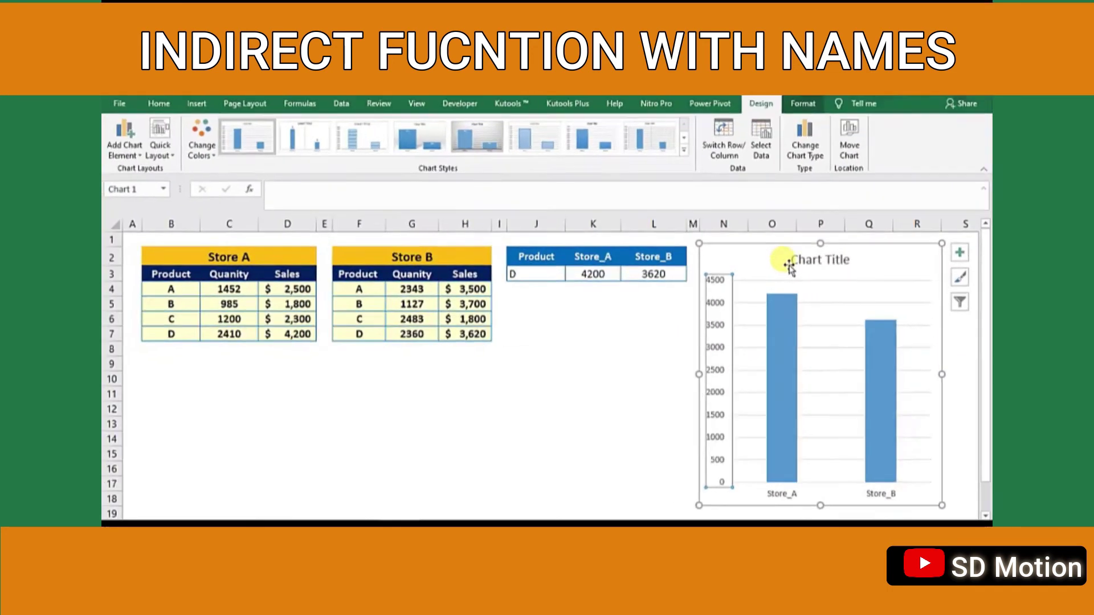
click(788, 264)
text(Sales Comparison)
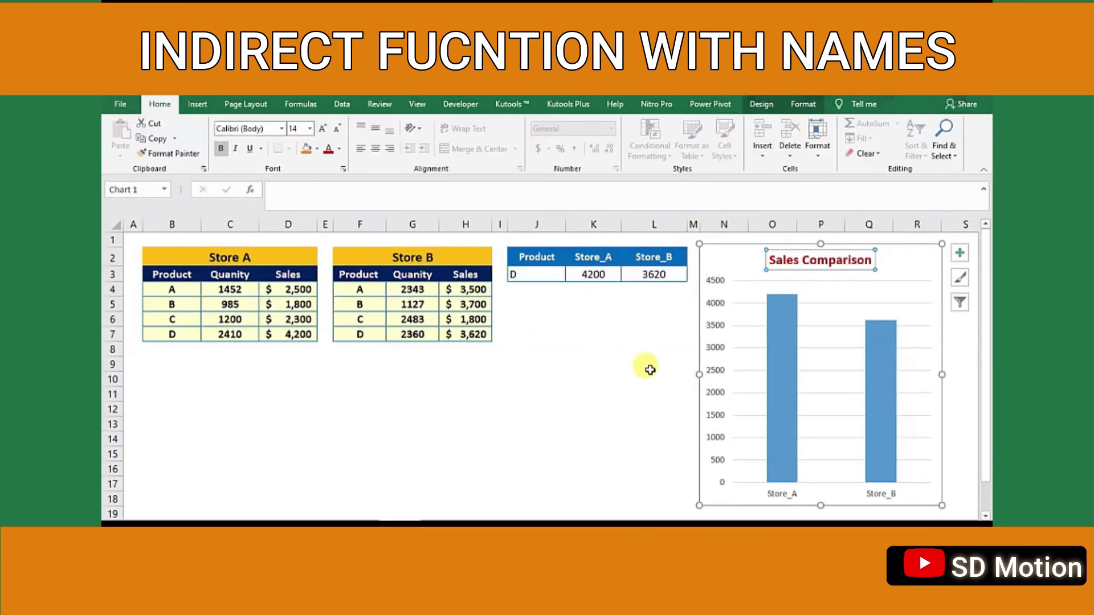
click(627, 373)
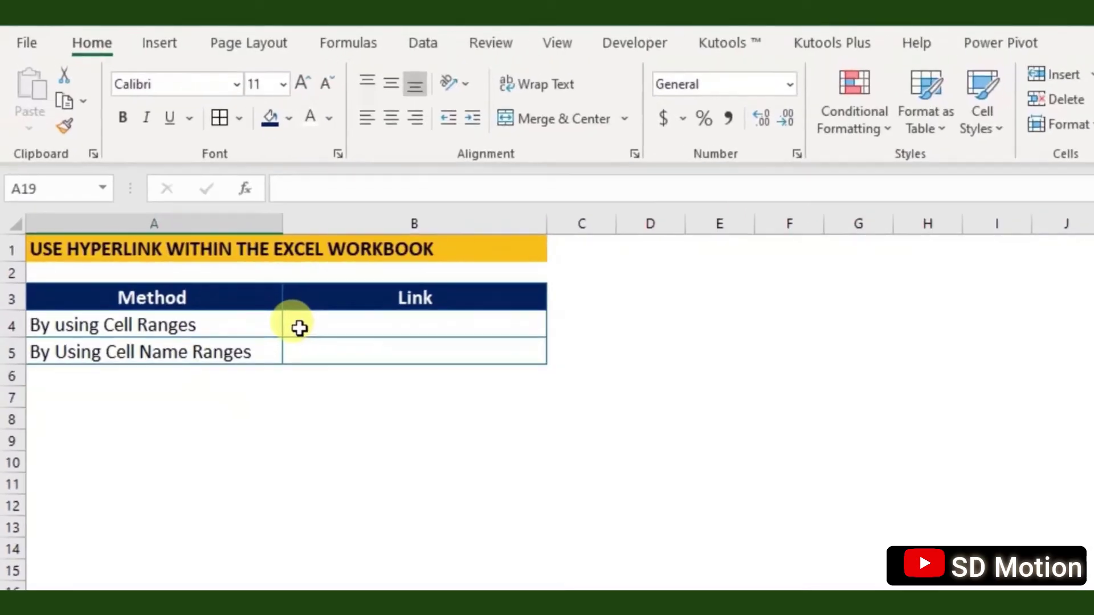
Review the two link methods and the Item Master and Salesman tables, then return to Hyperlinks.
click(253, 363)
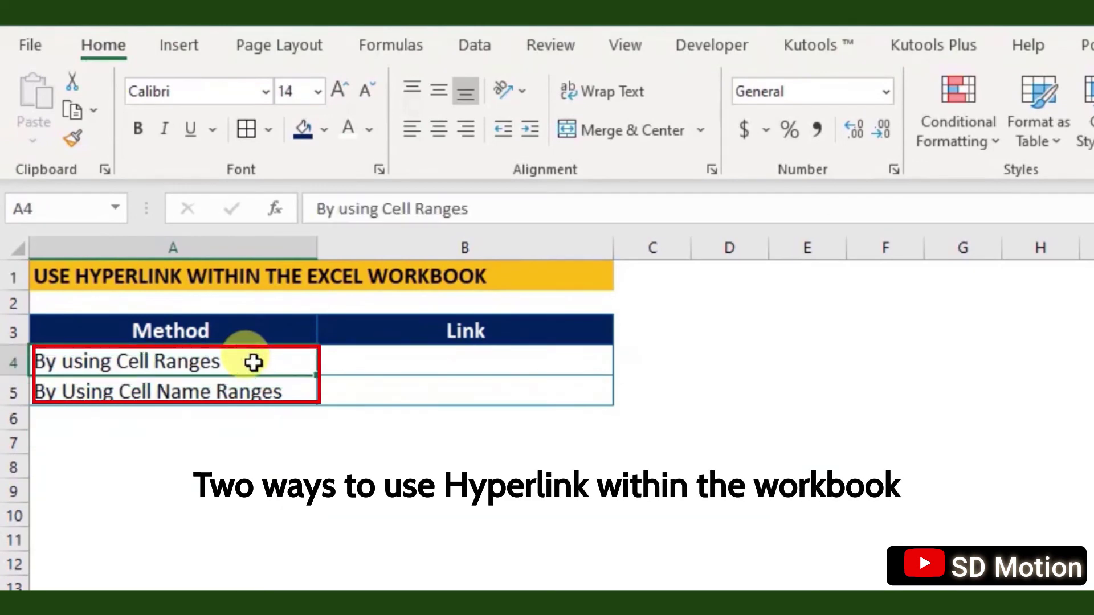
click(245, 394)
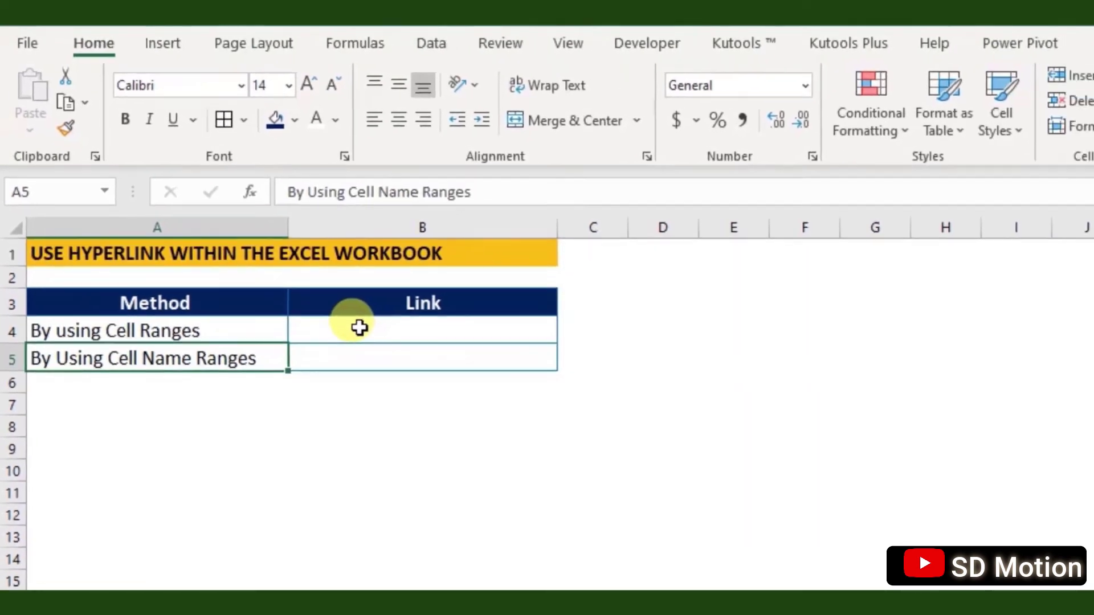
click(307, 248)
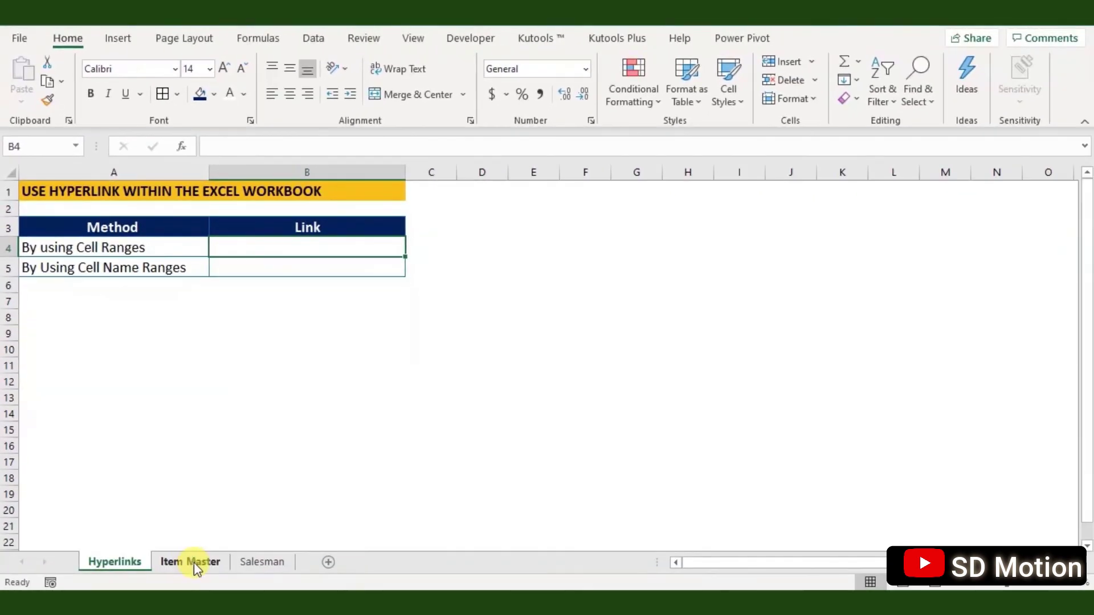
click(196, 564)
mouse_move(49, 193)
mouse_down()
mouse_move(326, 269)
mouse_move(315, 480)
mouse_up()
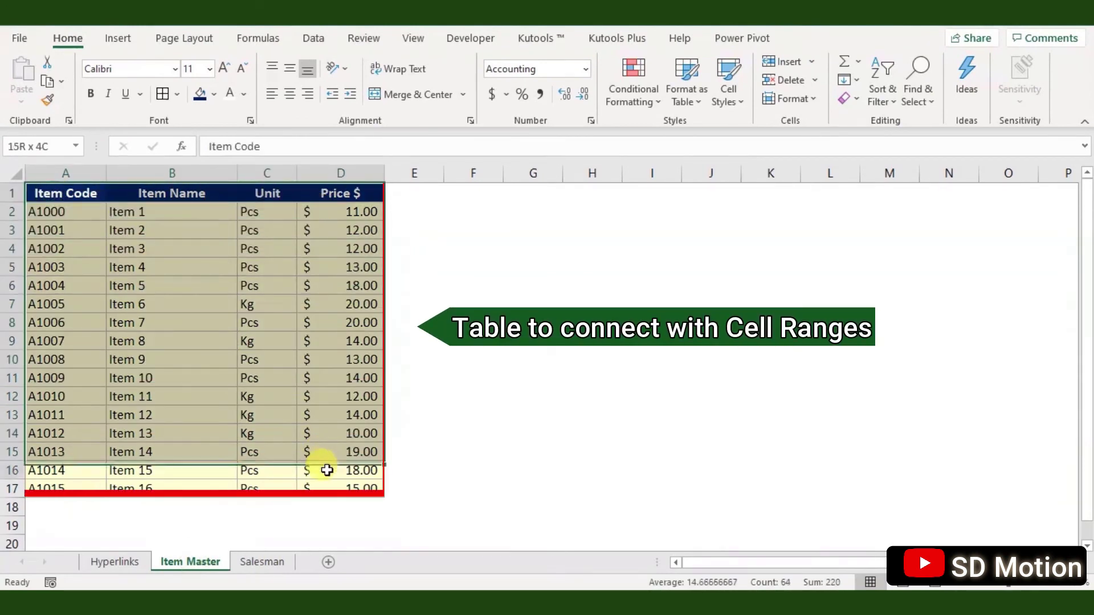
click(262, 561)
drag(74, 191, 61, 319)
click(146, 433)
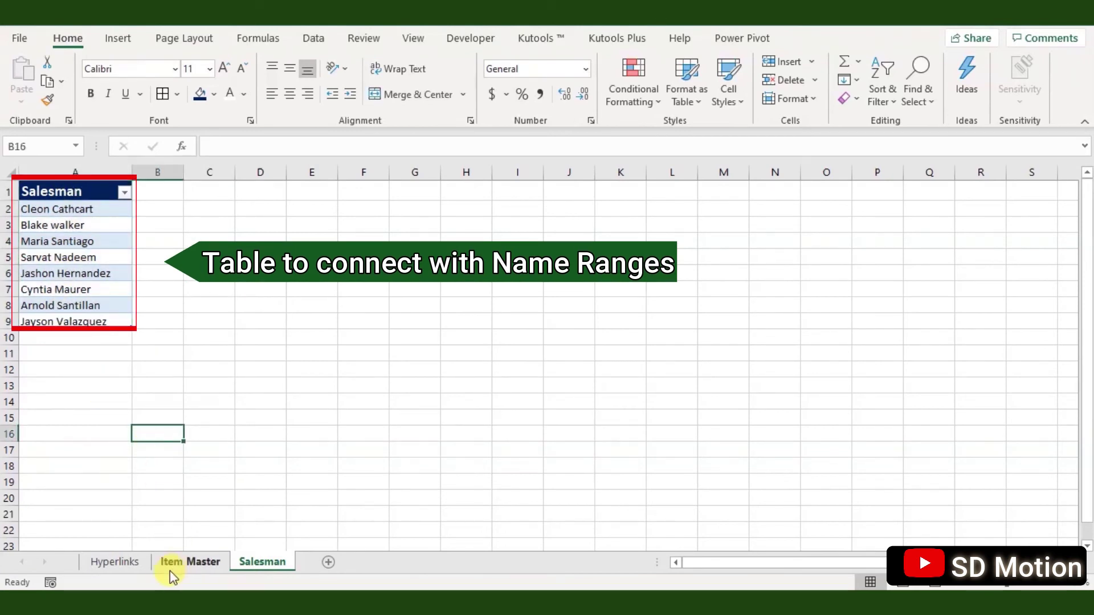
click(114, 562)
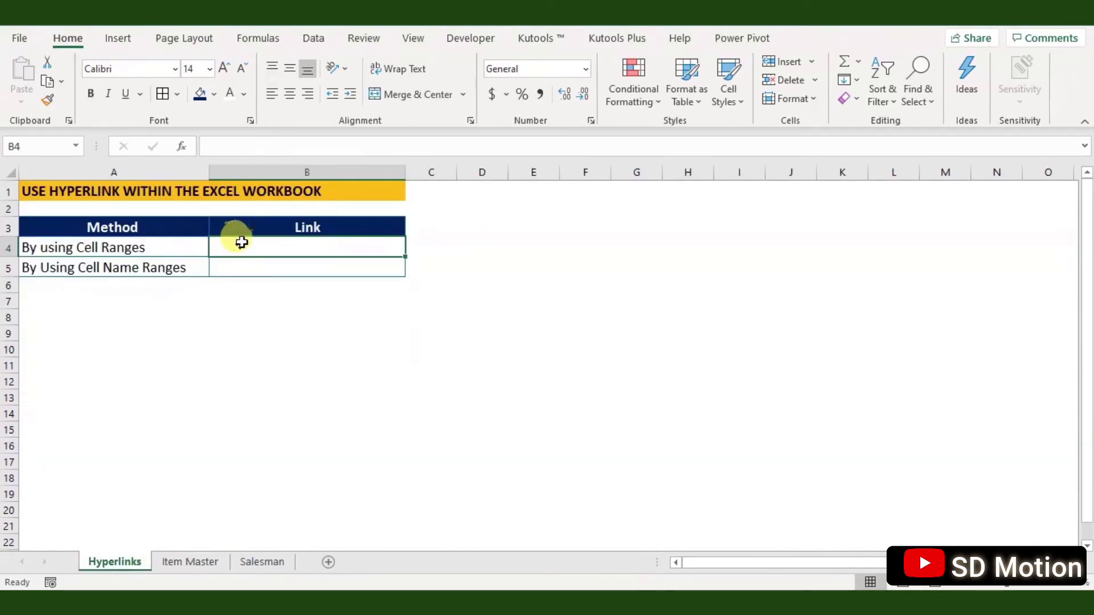
Start a place-in-this-document link in B4 with display text 'Item Master'.
right_click(259, 246)
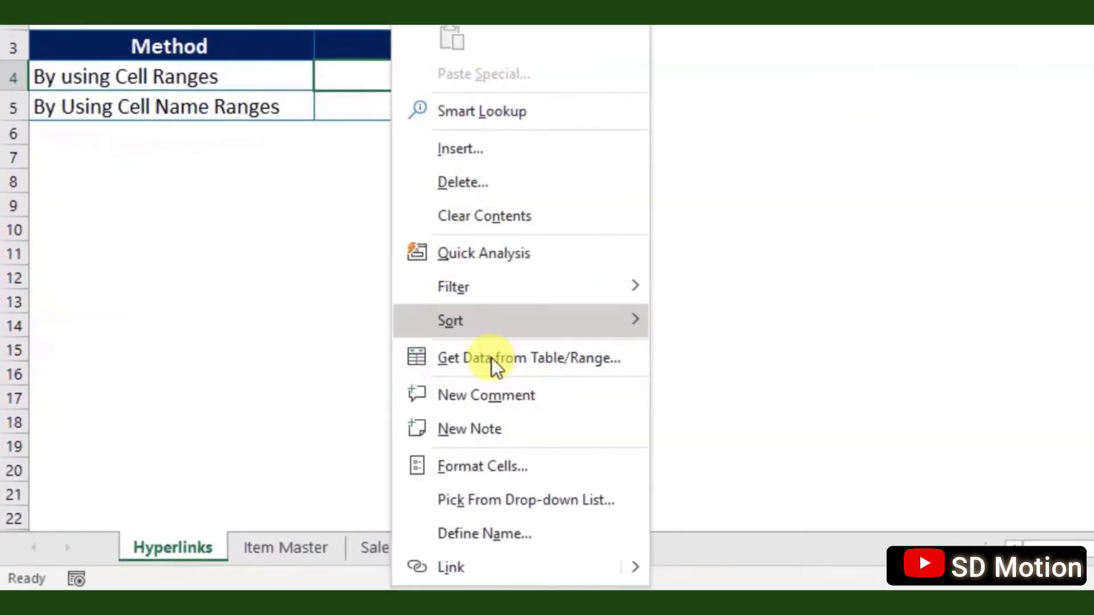
click(498, 559)
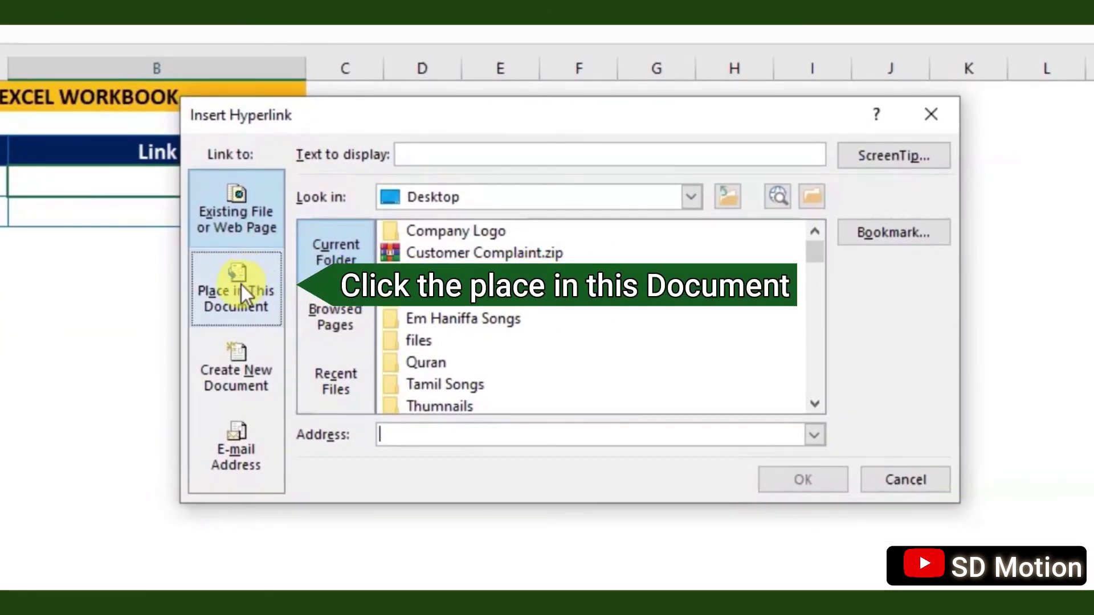
click(241, 285)
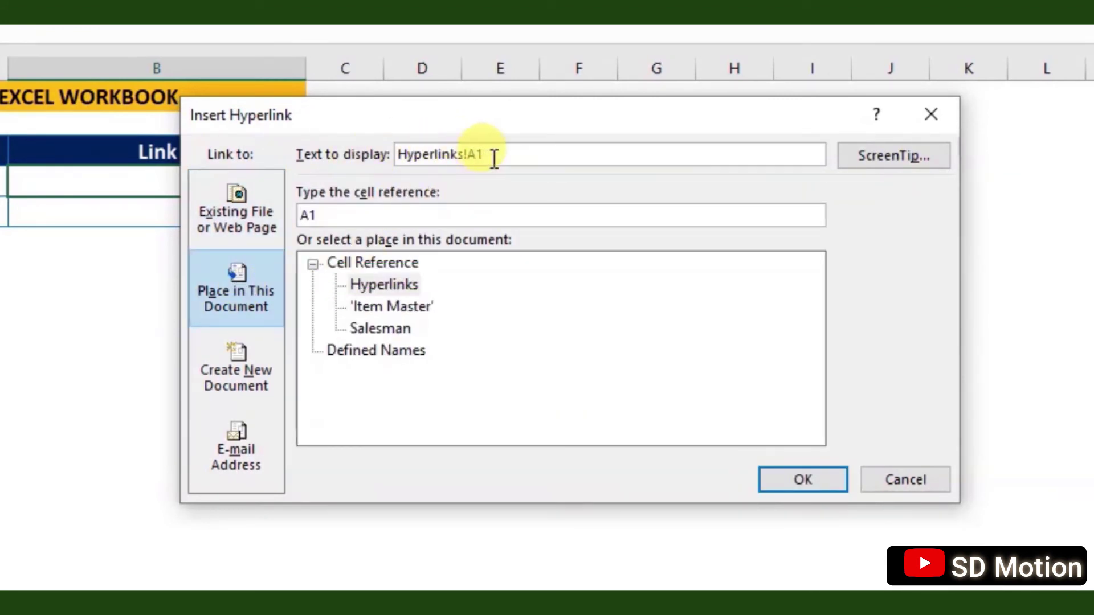
drag(487, 153, 399, 154)
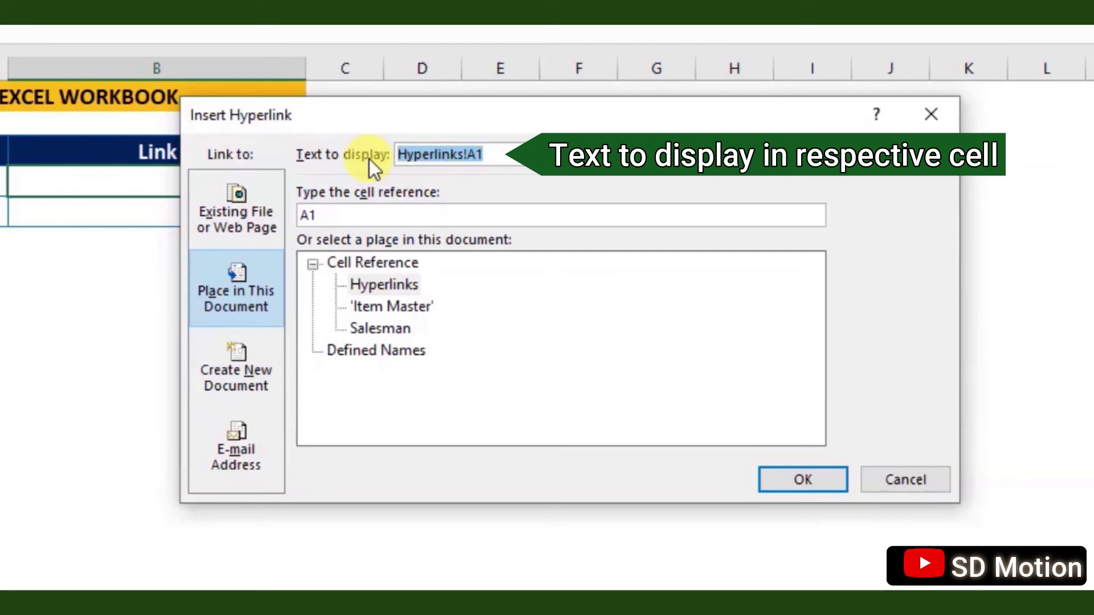
text(Item Master)
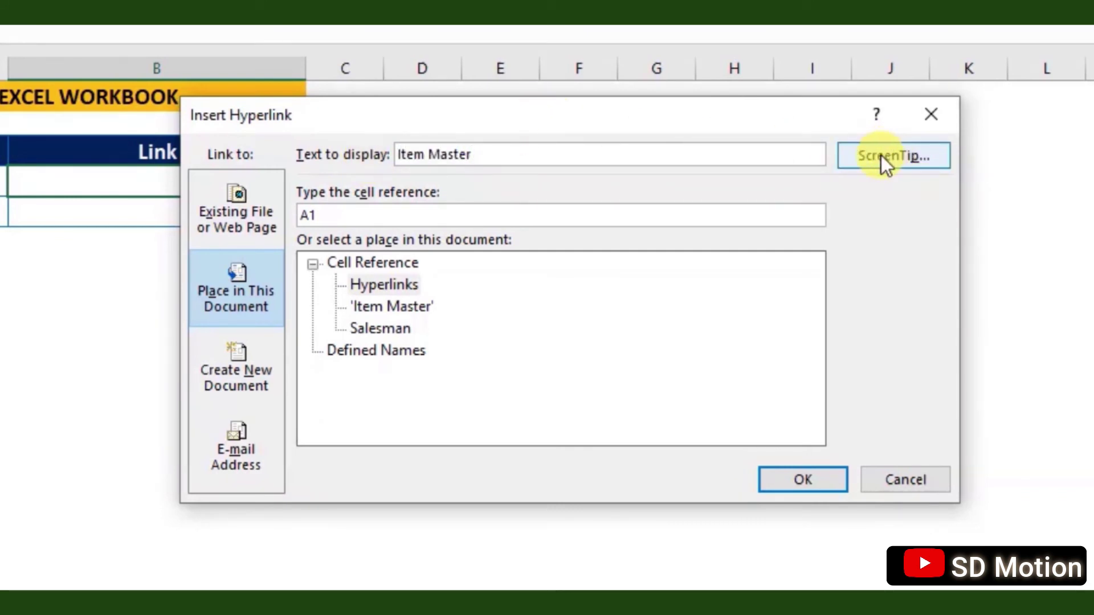
Add hover tip 'Open Item Master', target 'Item Master'!A1:D17, confirm, and test the link.
click(884, 156)
text(Open)
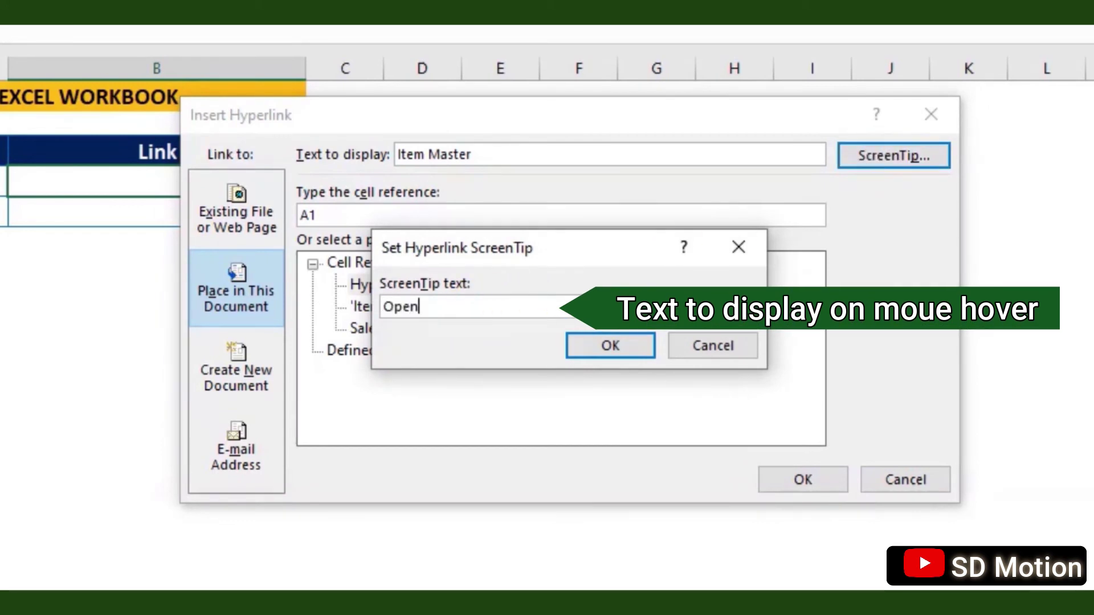
text( Item Master)
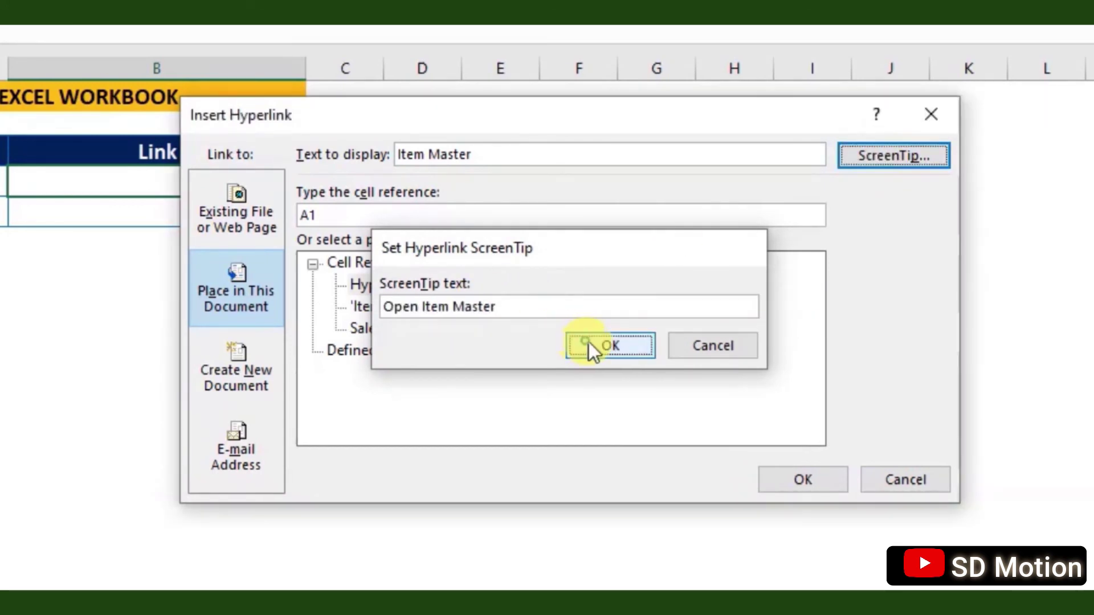
click(589, 342)
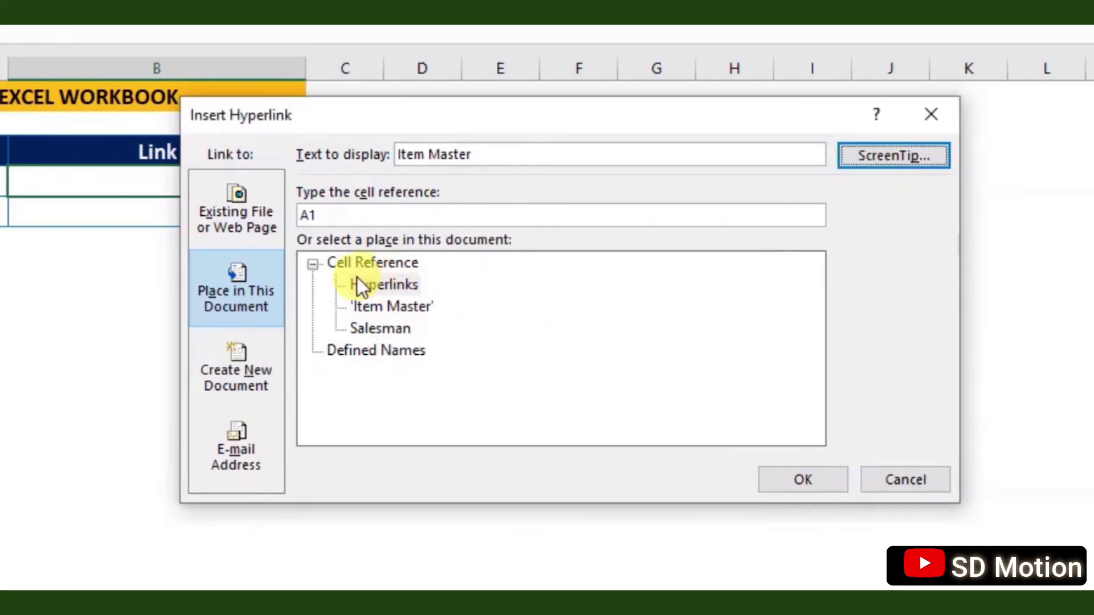
click(379, 284)
double_click(336, 219)
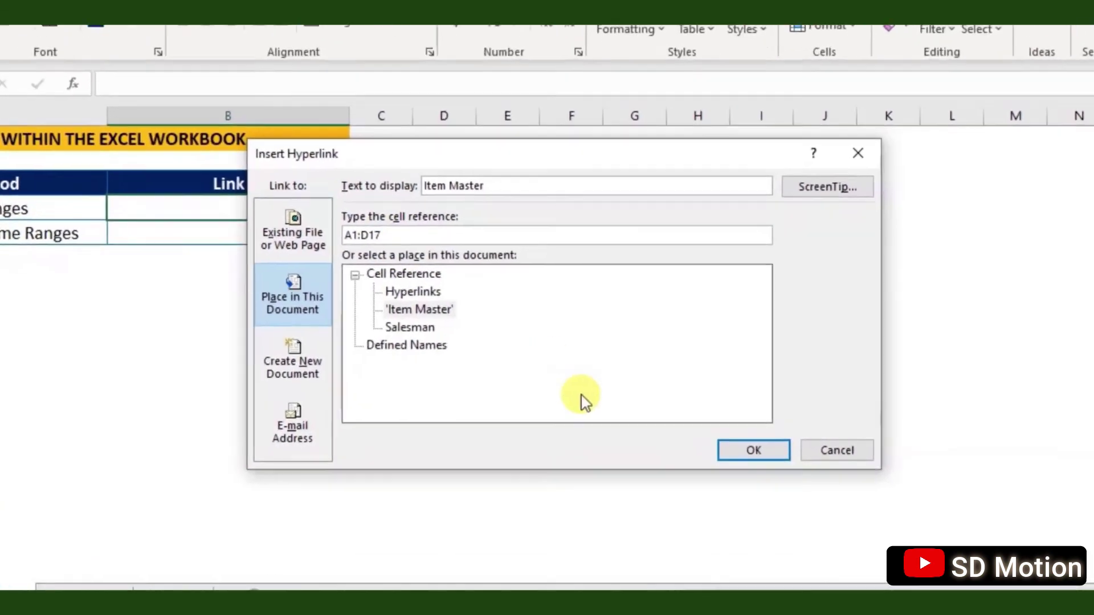
click(723, 451)
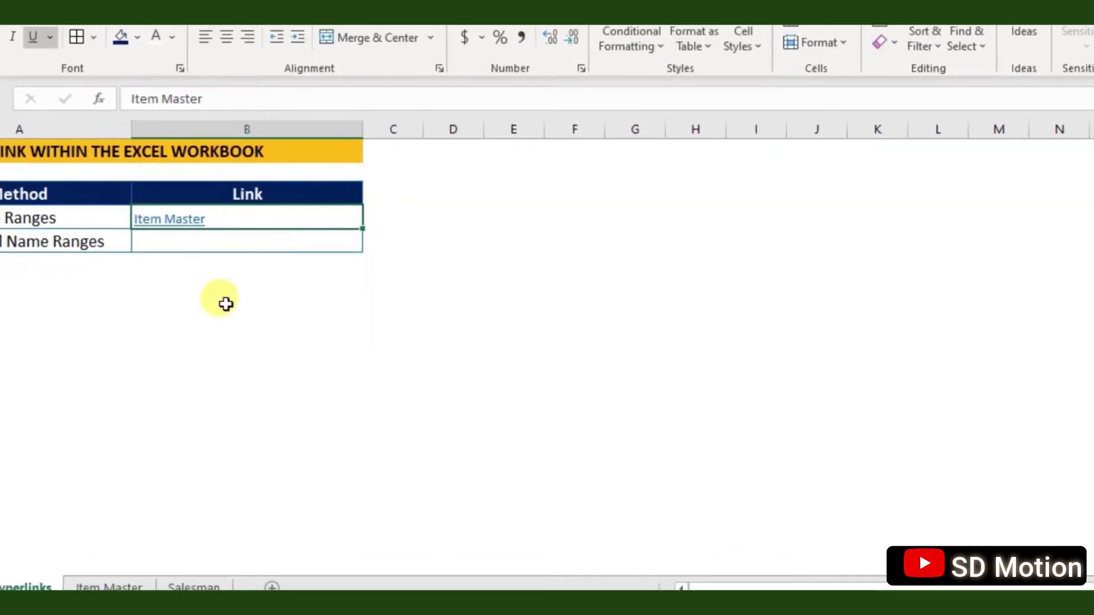
click(241, 249)
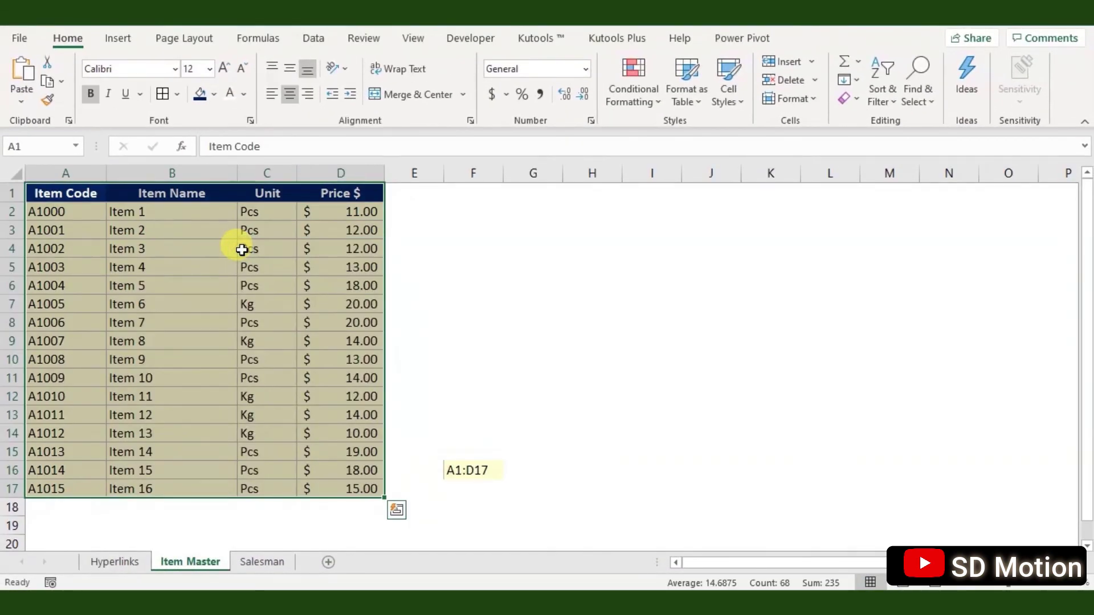
Pick cell B5 for the second link, then look over the Salesman column A1:A9.
click(125, 564)
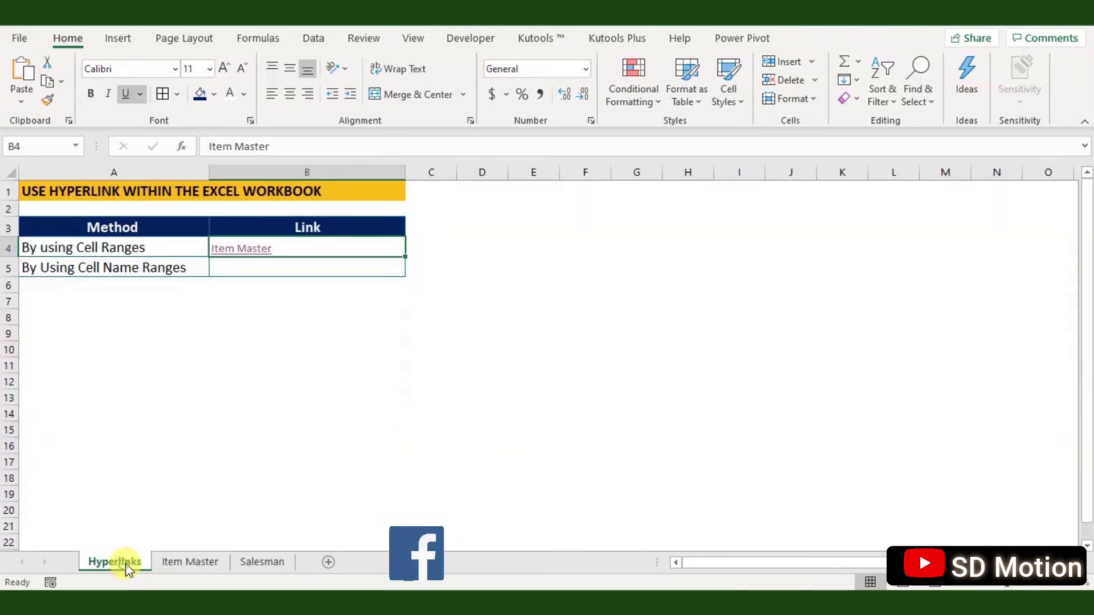
click(278, 366)
click(247, 271)
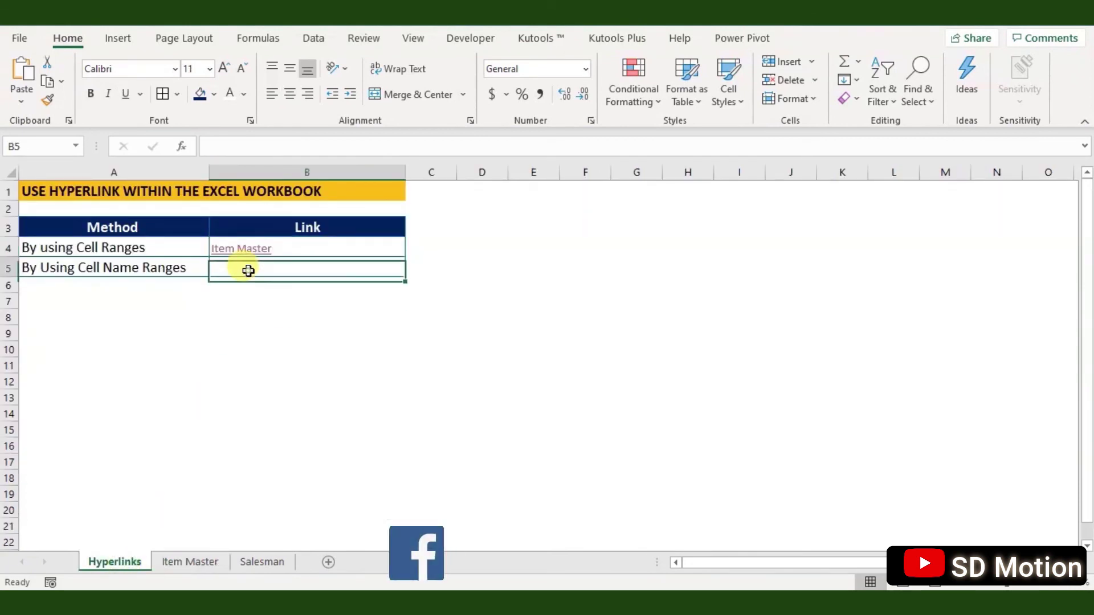
click(110, 268)
click(245, 271)
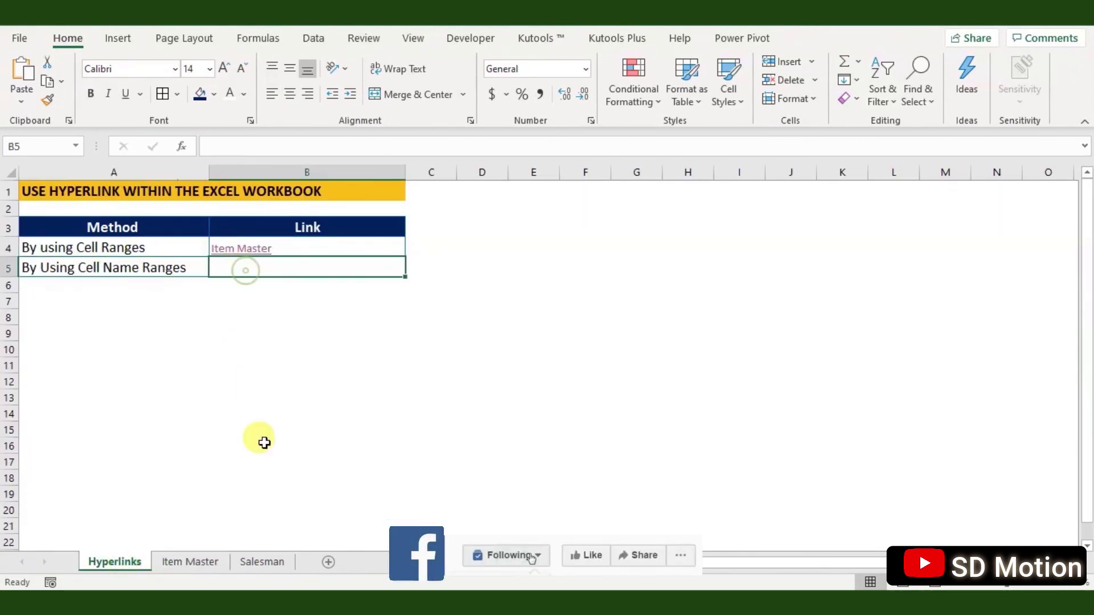
click(253, 562)
drag(80, 199, 77, 286)
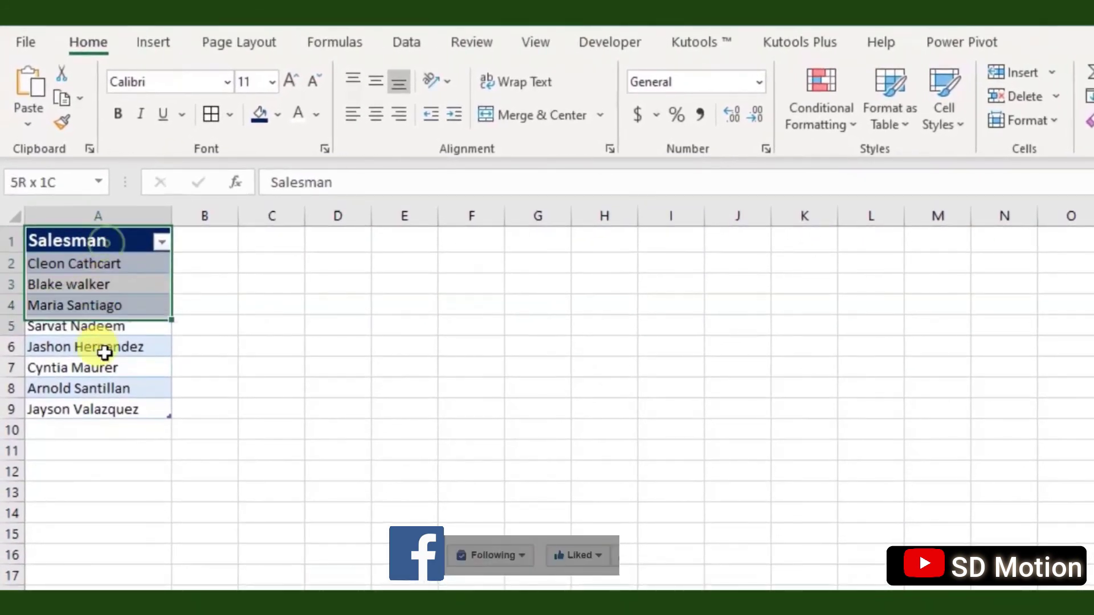
drag(104, 352, 102, 410)
click(103, 410)
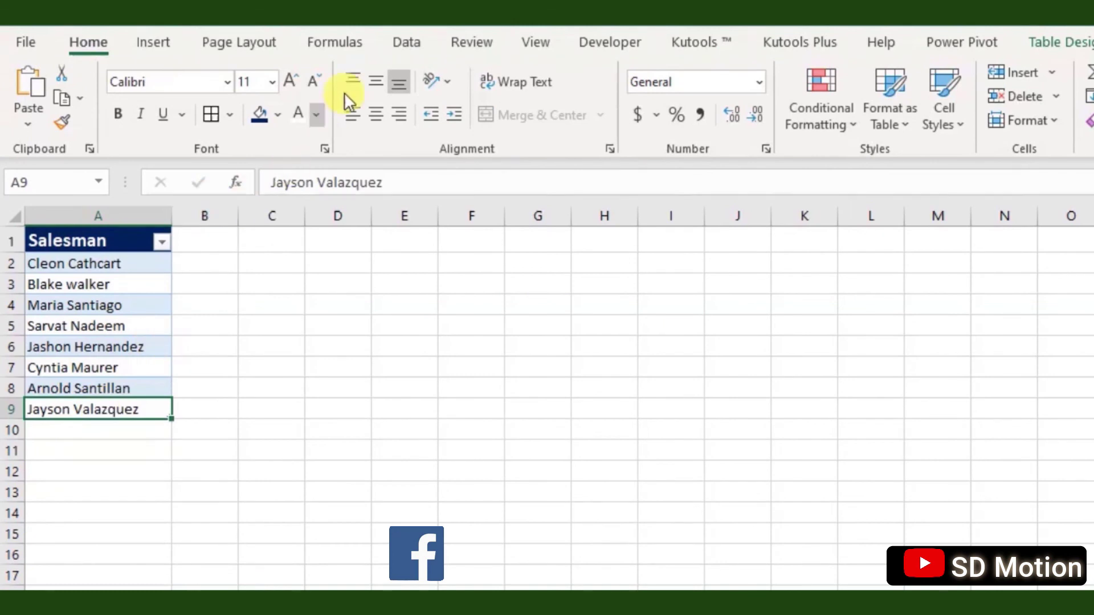
Define the name SalesMambers referring to Salesman!A1:A9, then return to Hyperlinks.
click(344, 46)
click(575, 71)
text(S)
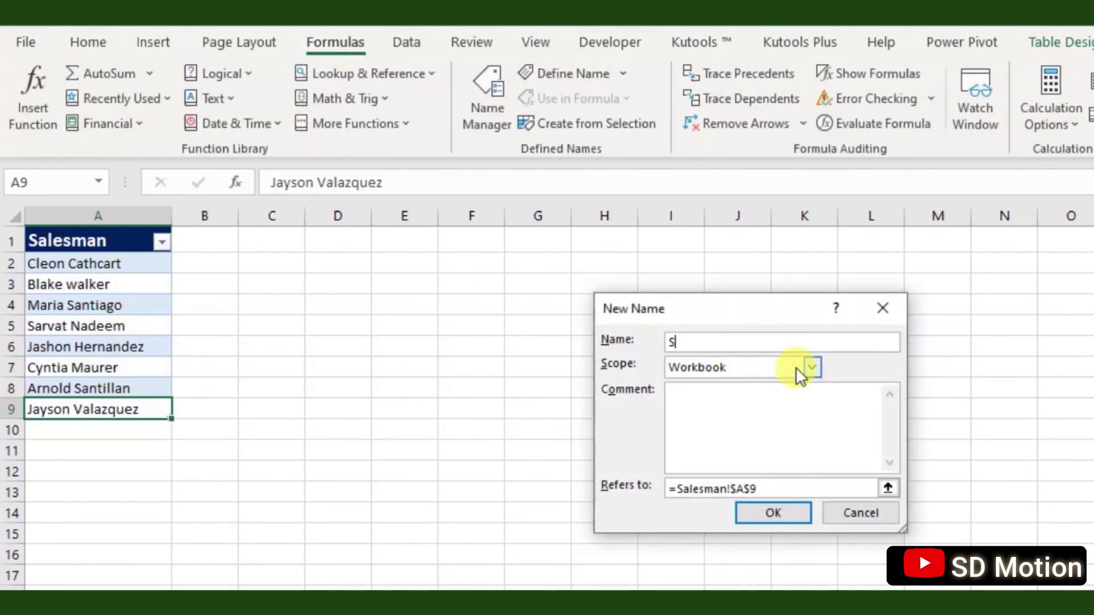
text(alesMambers)
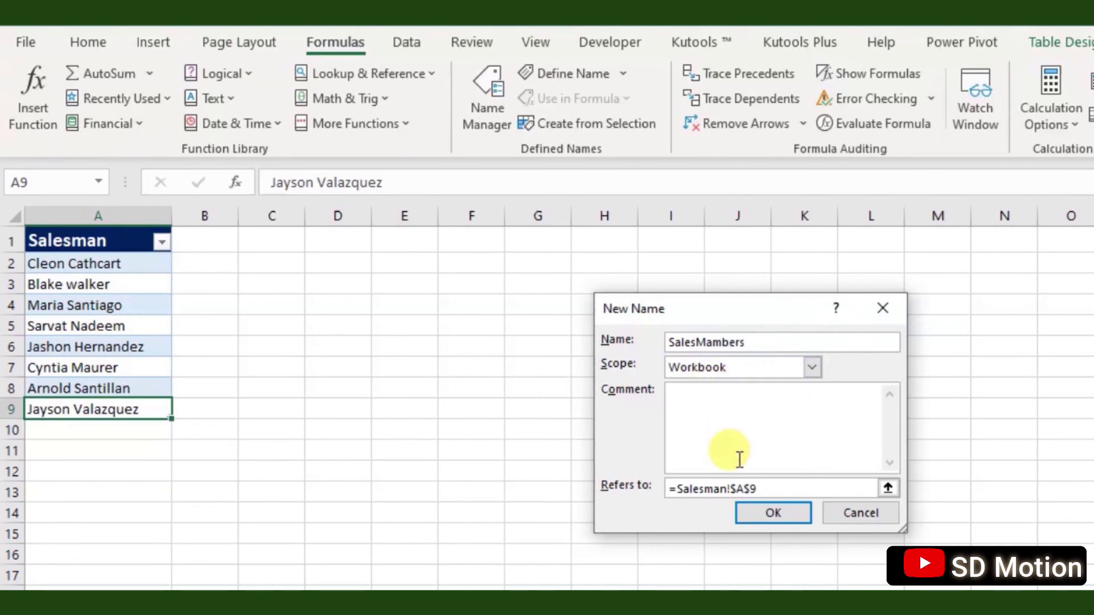
click(887, 488)
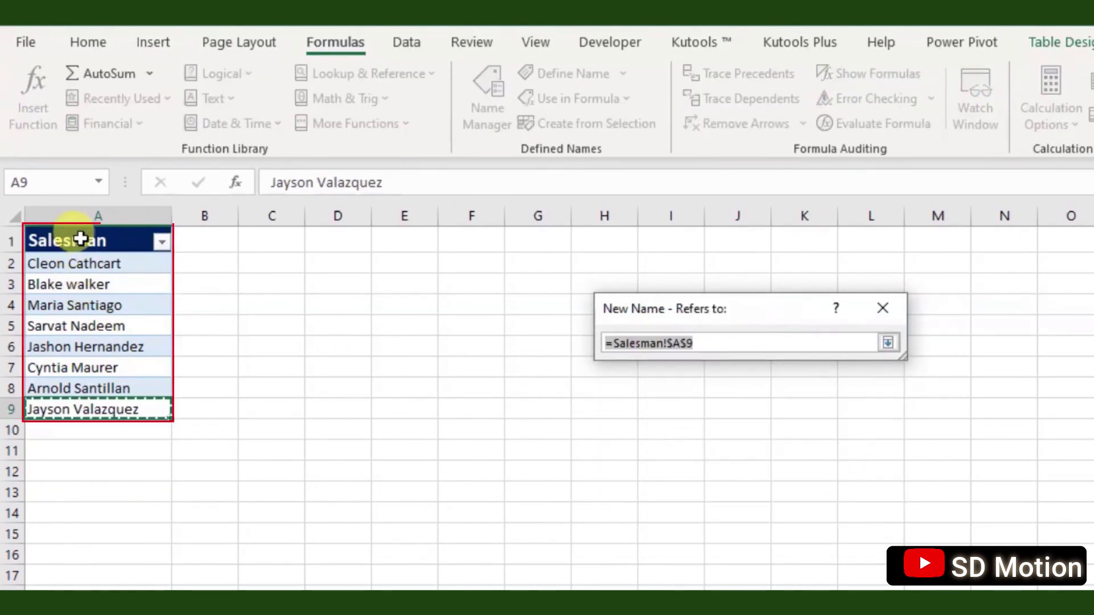
drag(80, 238, 83, 407)
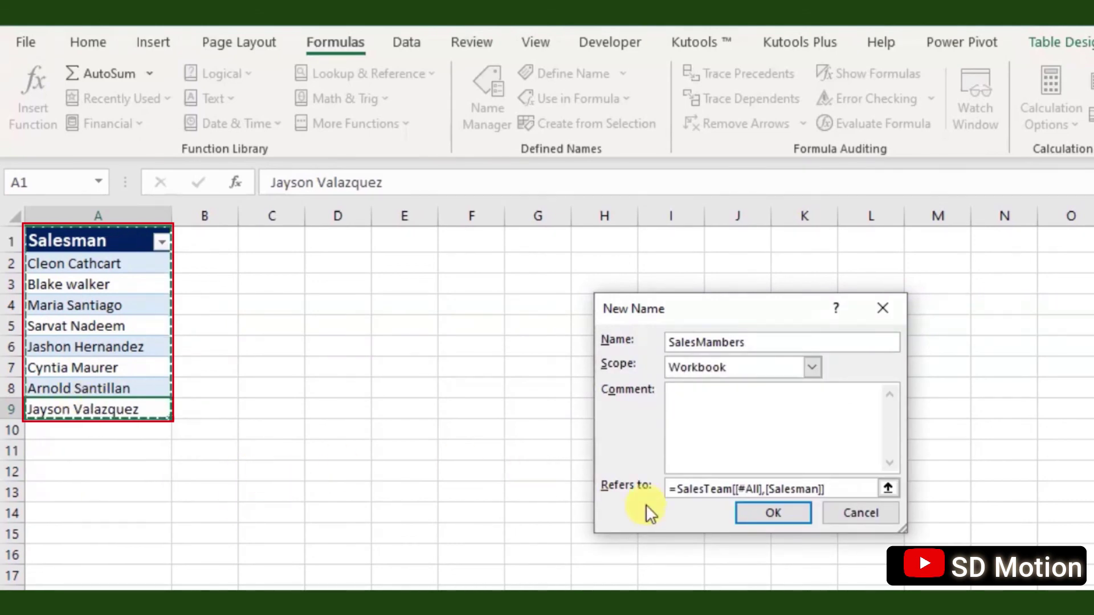
click(773, 513)
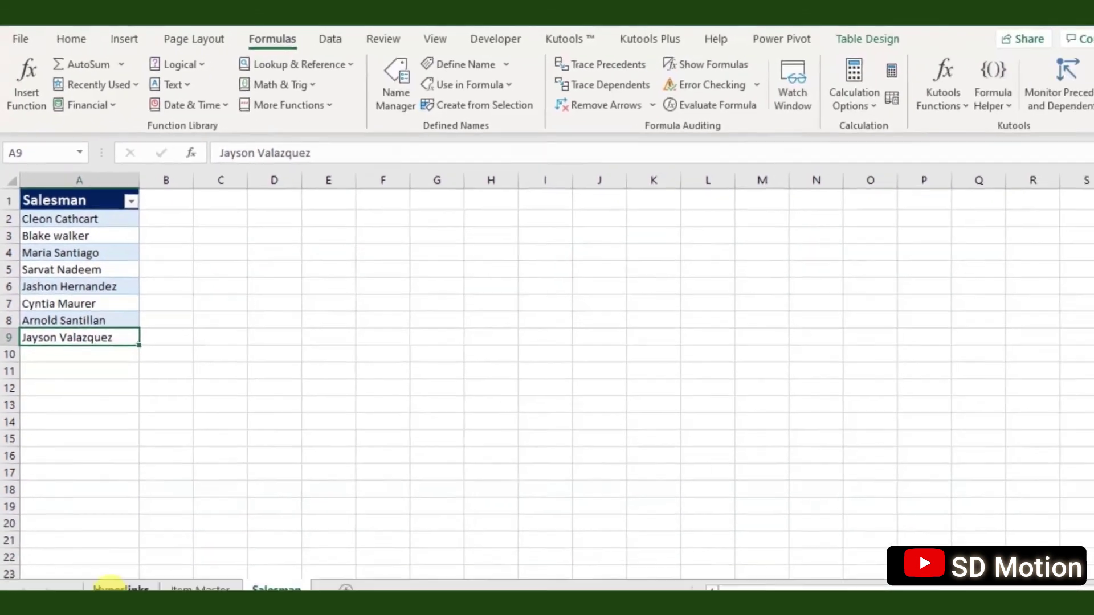
click(113, 587)
Insert a B5 hyperlink to the defined name SalesMambers with ScreenTip 'Open Sales Team Members'.
right_click(253, 265)
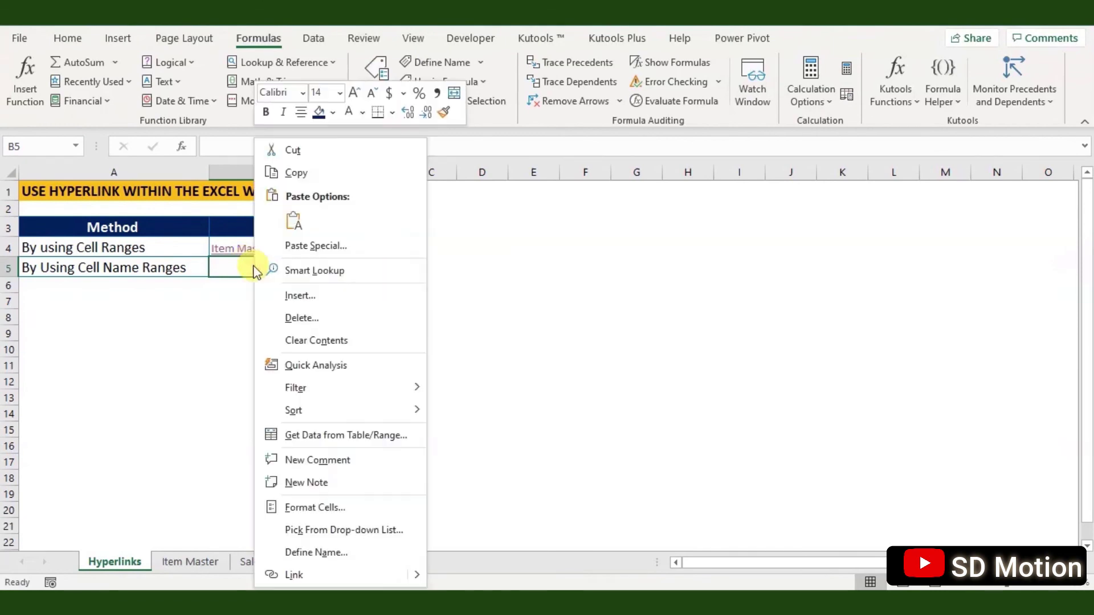
click(347, 575)
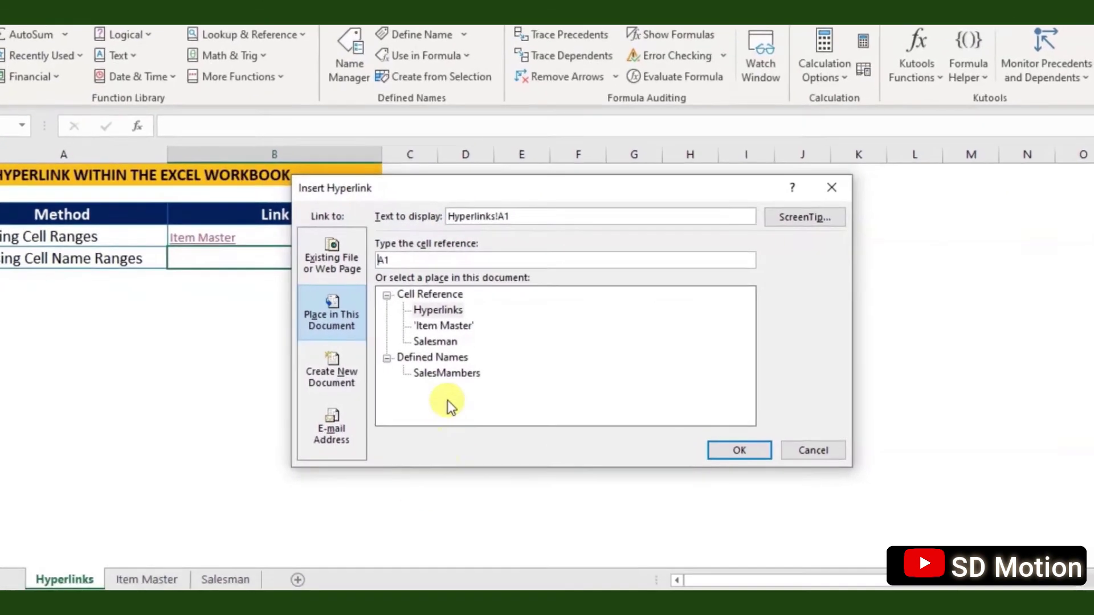
click(394, 374)
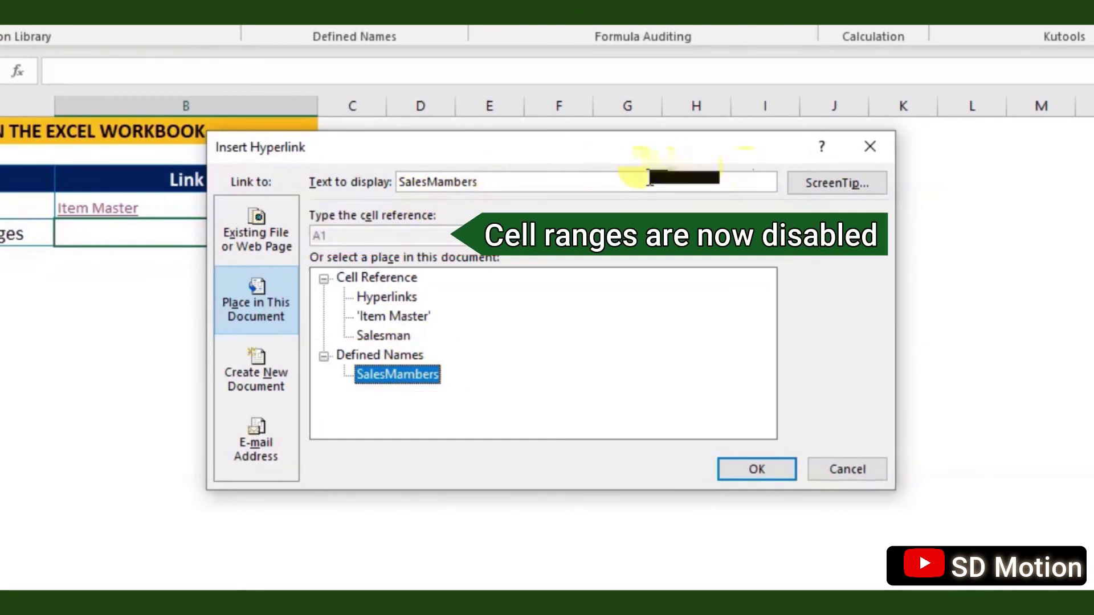
click(832, 181)
text(Open )
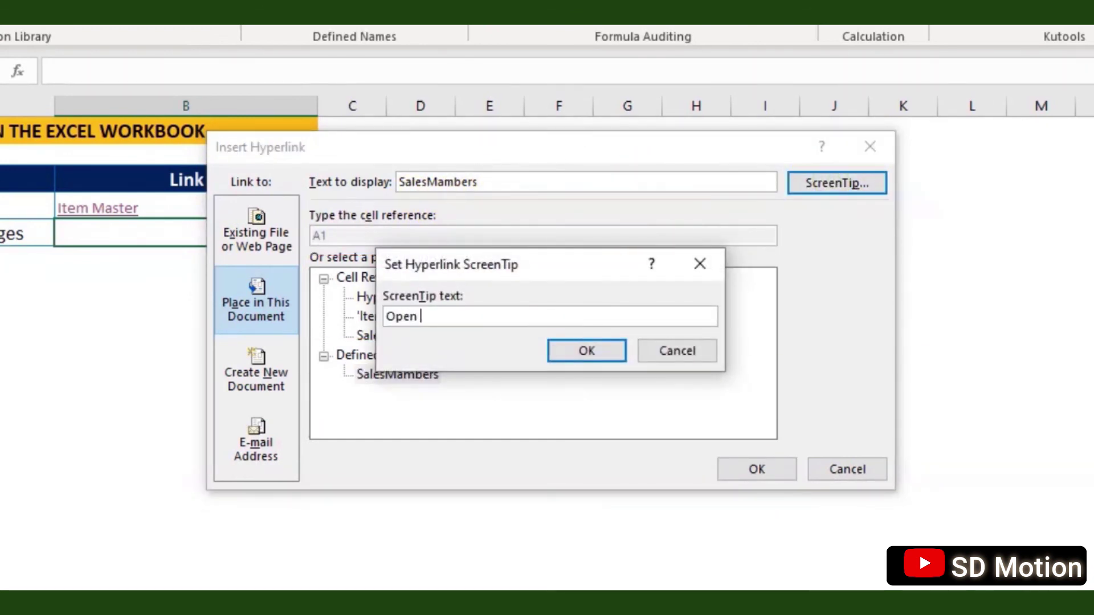
text(Sales Team Members)
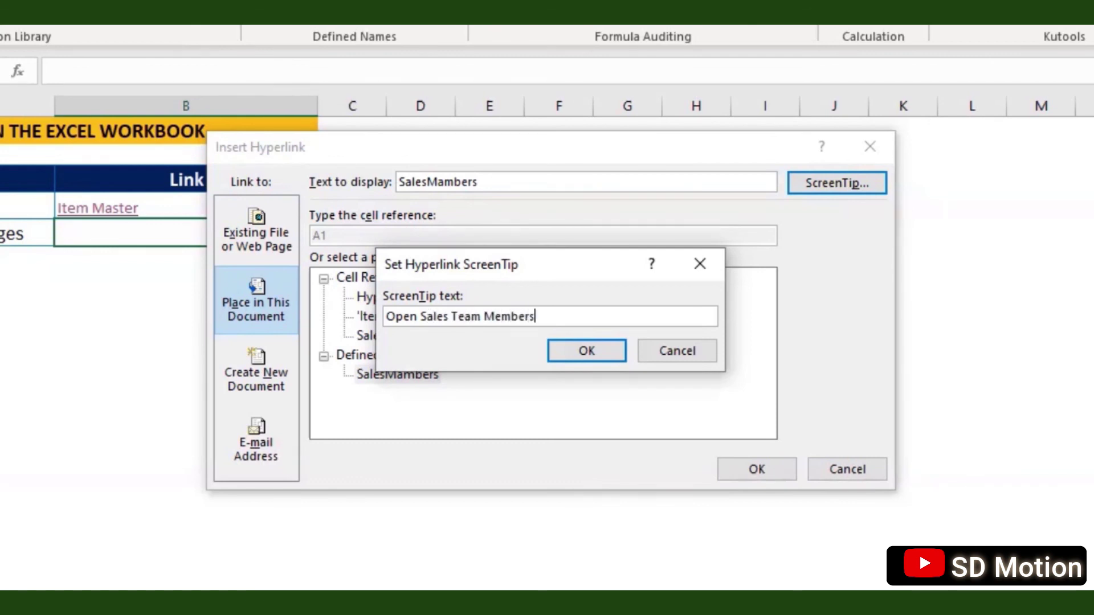
click(581, 353)
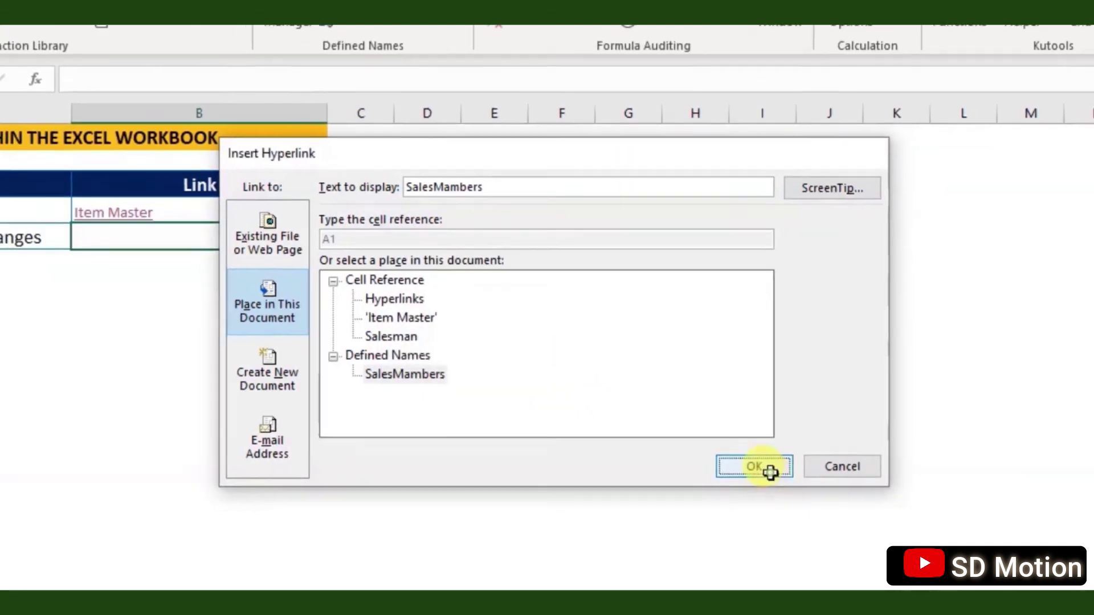
click(758, 470)
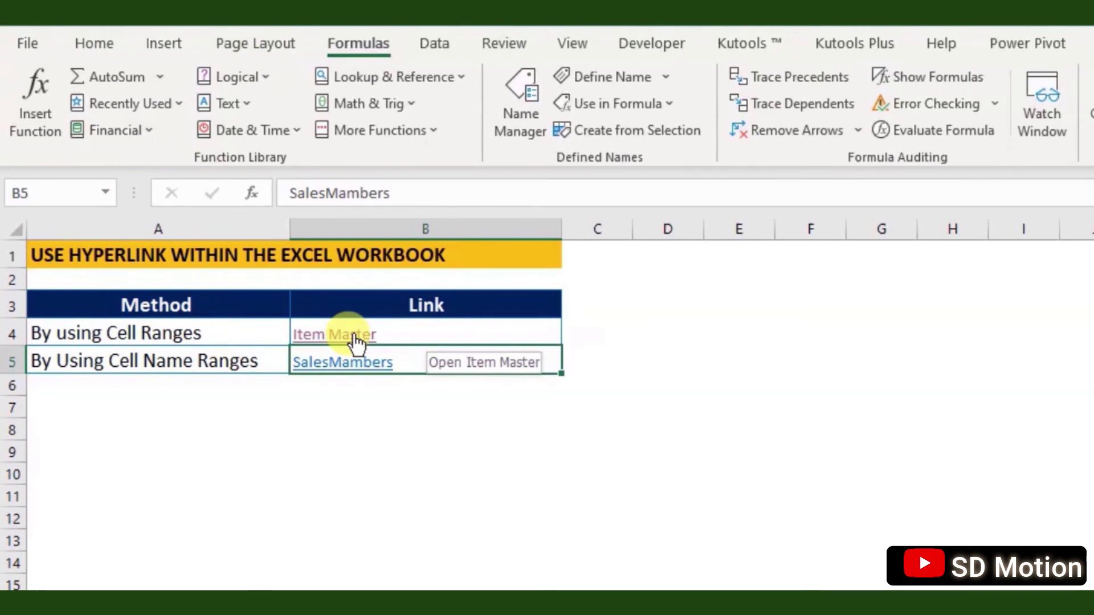
Follow the B5 SalesMambers link to land on the Salesman column A1:A9.
click(348, 361)
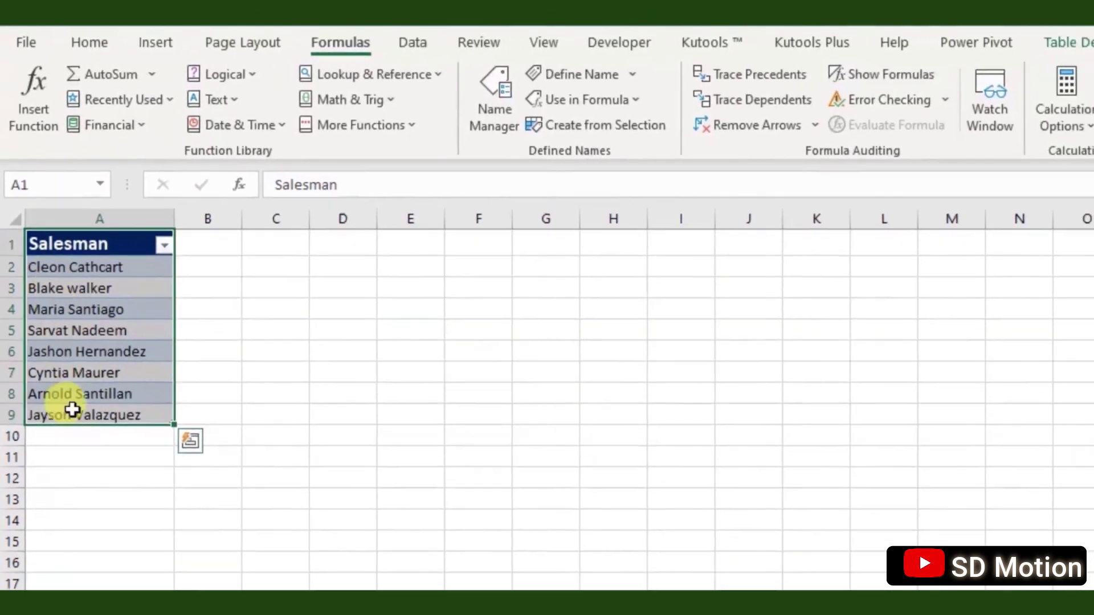